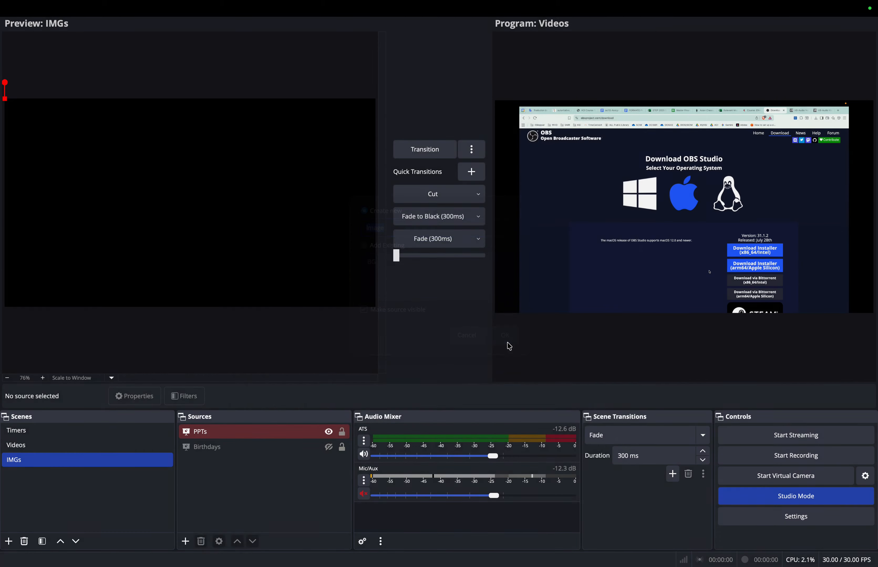
Load G48.22 Diamond Cutter Sutra Chinese (1).jpg from the desktop's WVO folder into the new image source of the IMGs scene
click(594, 291)
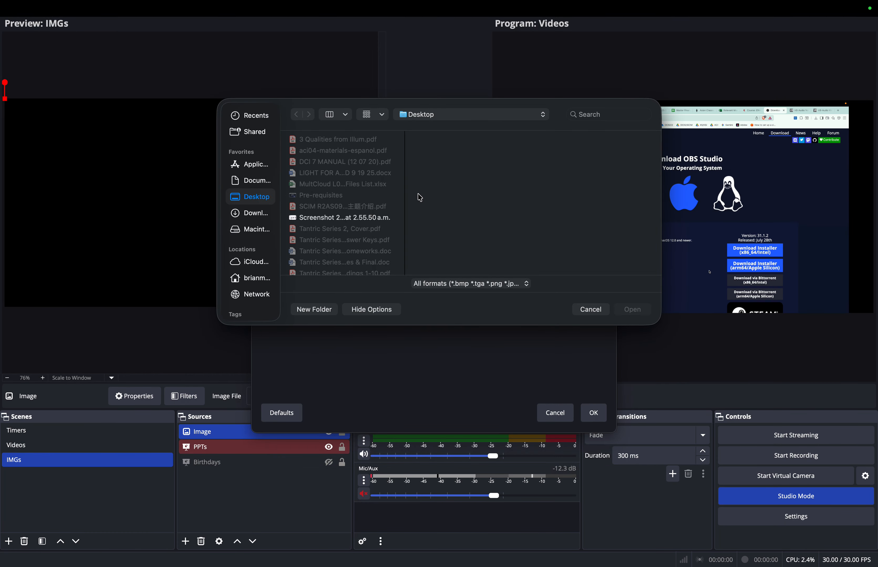
scroll(336, 234, down, 3)
click(319, 266)
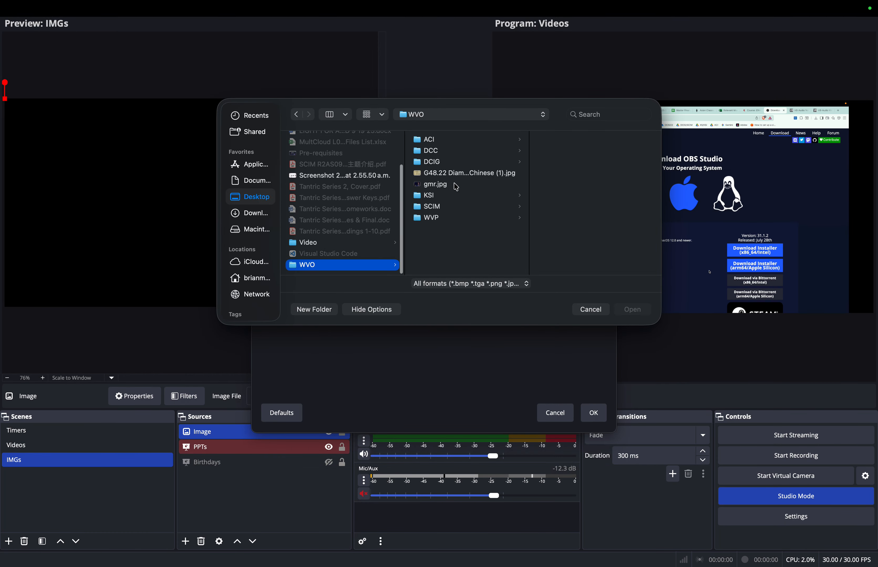
click(460, 176)
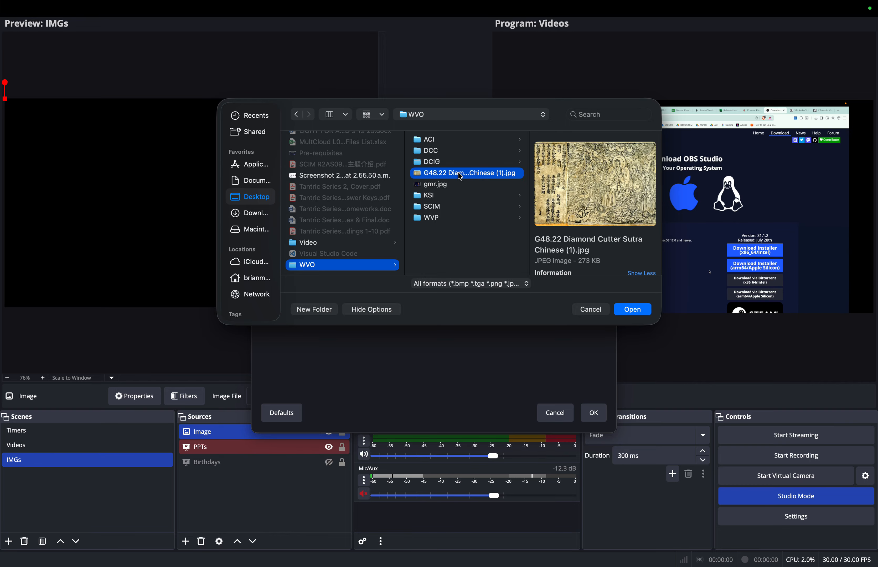
click(637, 312)
click(594, 414)
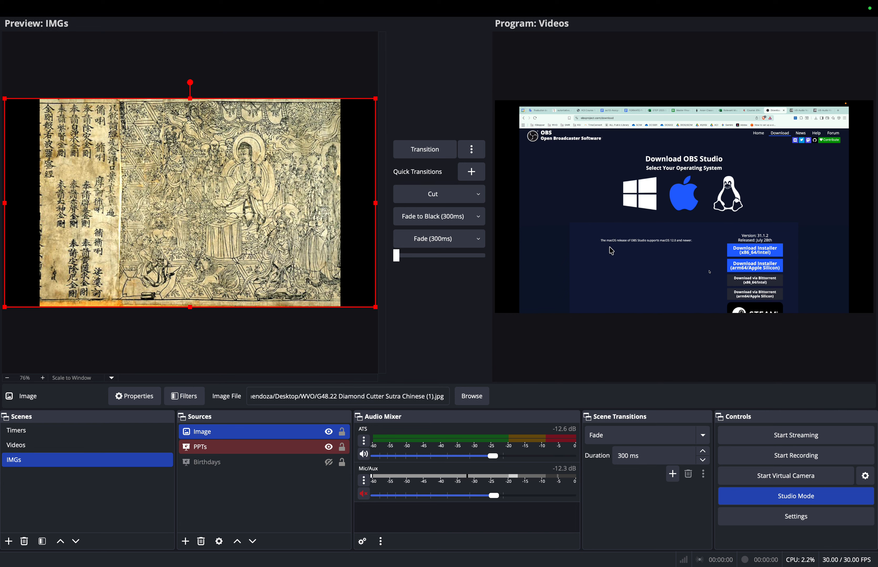
Transition the IMGs scene to the program output and transition back to the Videos scene
click(433, 155)
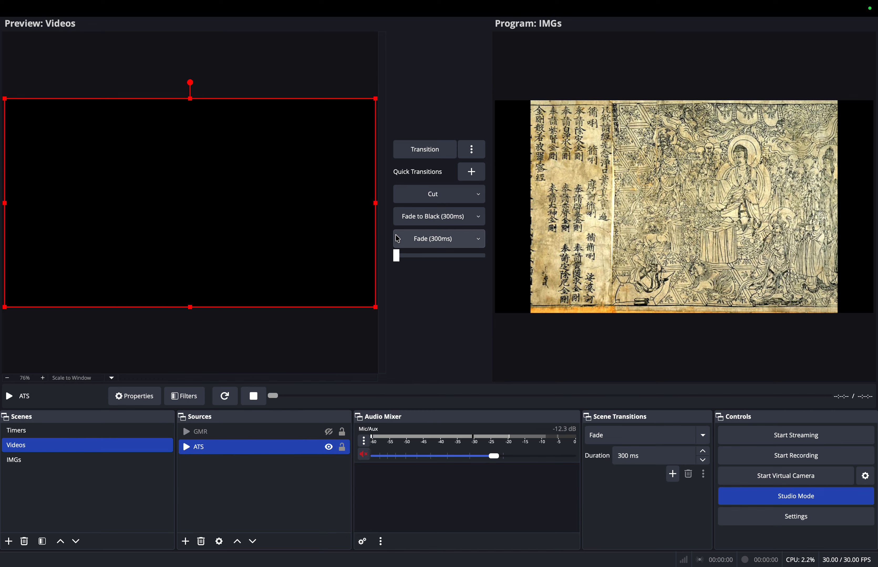
click(438, 149)
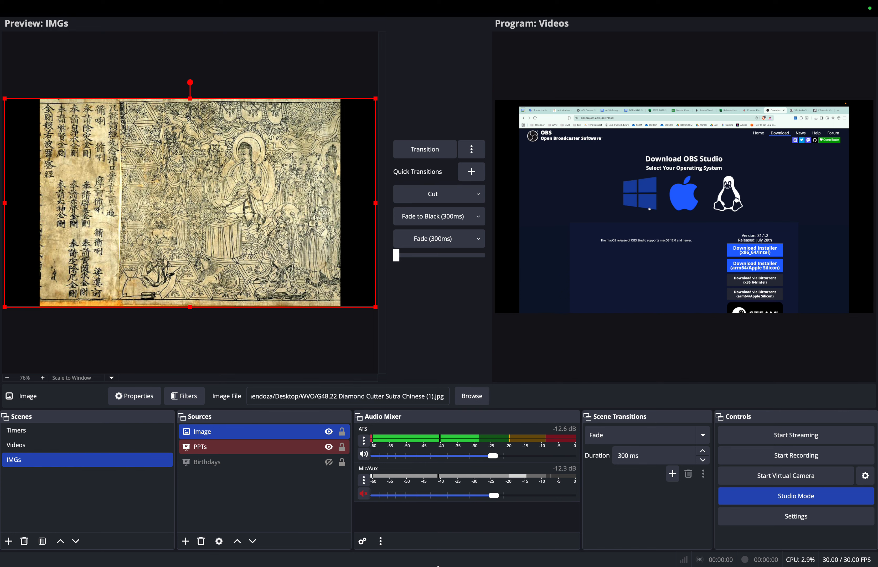
Switch to the Zoom meeting and turn on its video feed
mouse_move(426, 559)
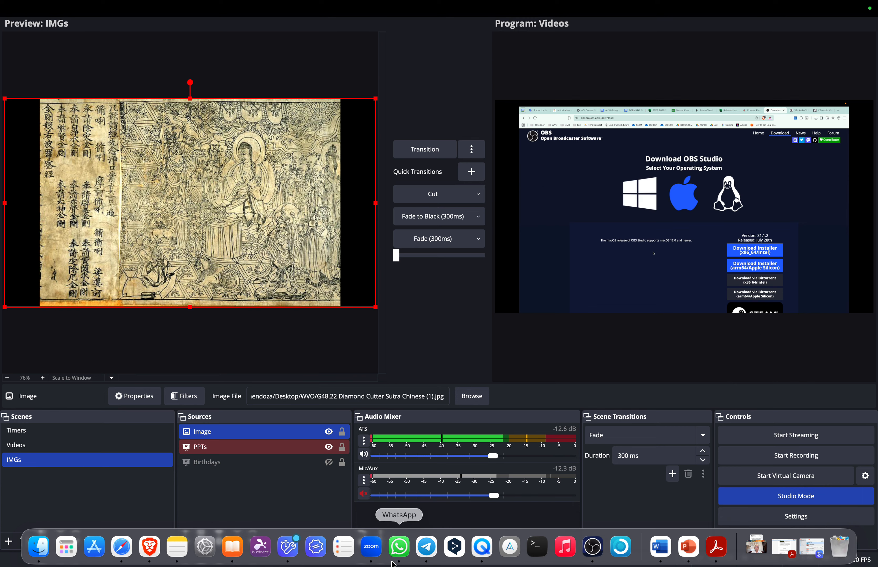
click(371, 548)
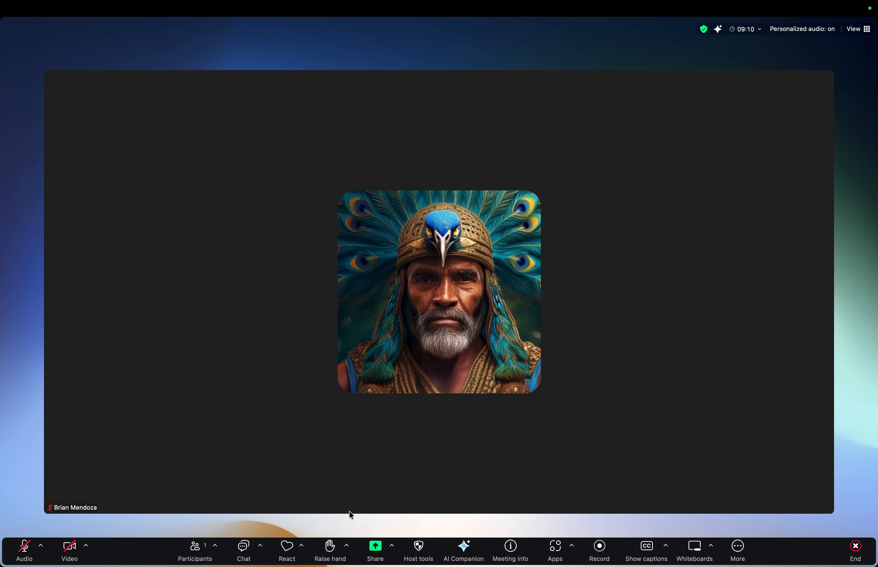
click(65, 552)
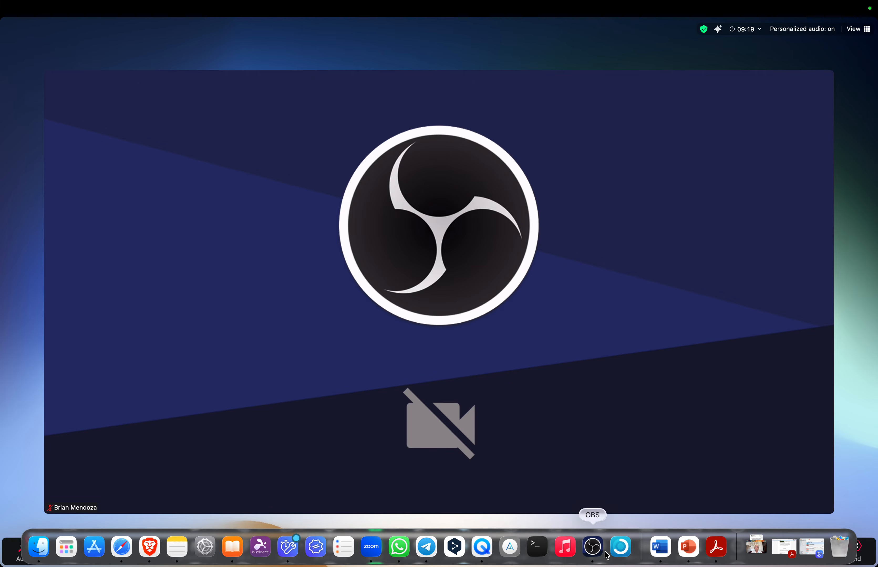
Switch to OBS, start the virtual camera, and return to the Zoom meeting to view its feed
click(597, 552)
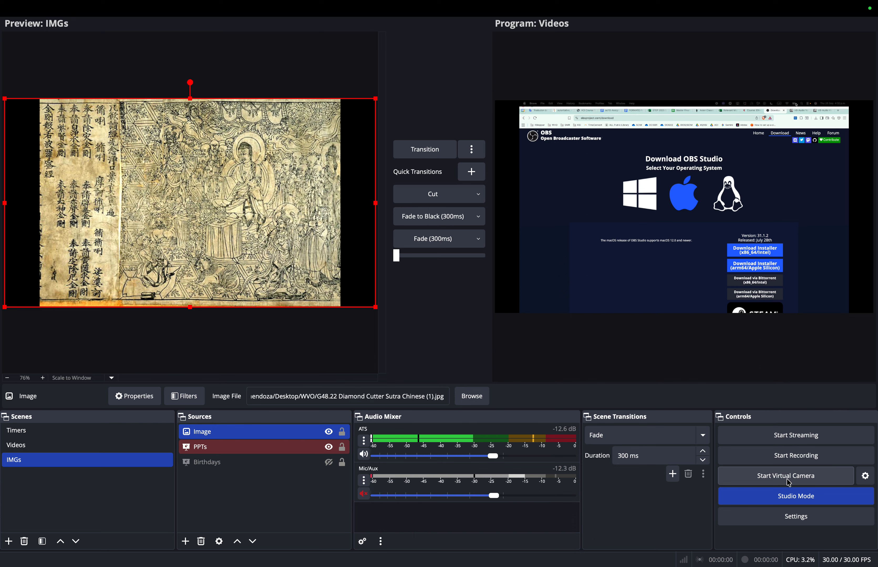
click(795, 478)
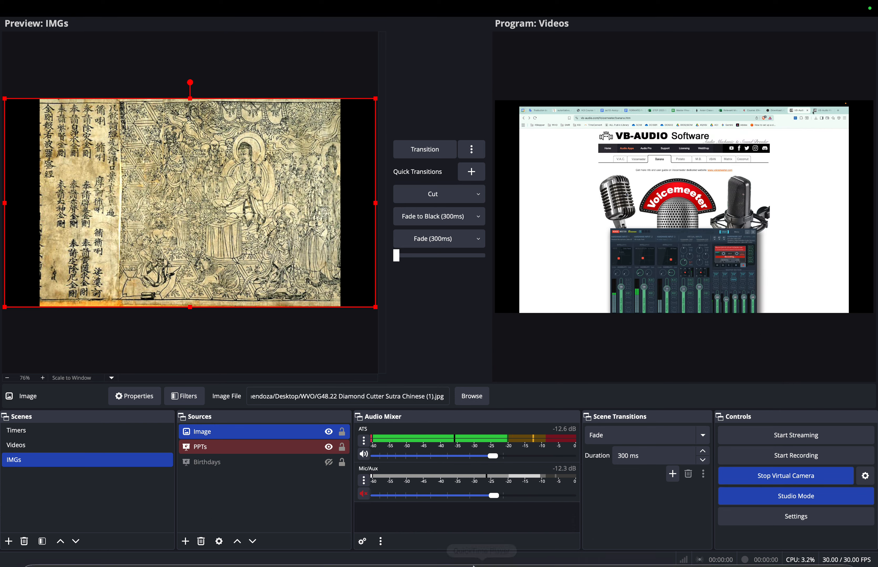
click(381, 552)
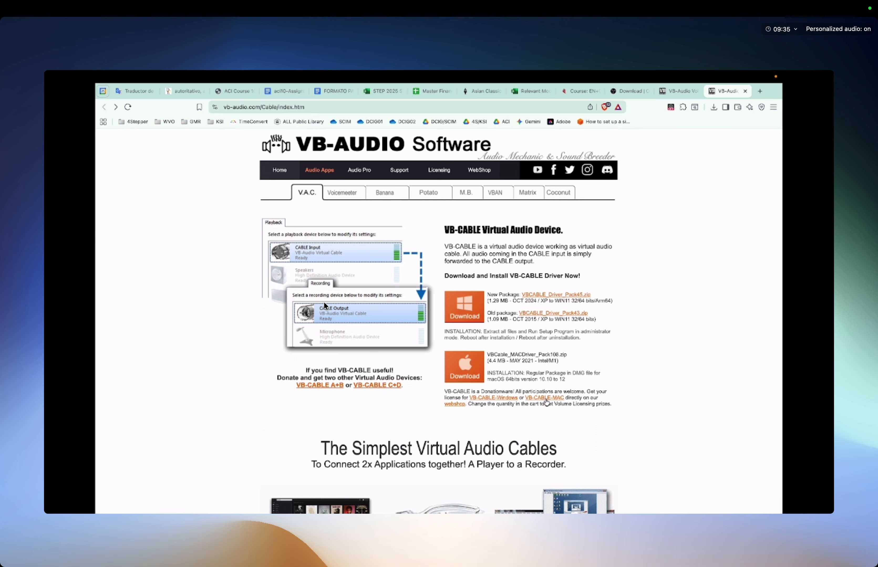
mouse_move(334, 565)
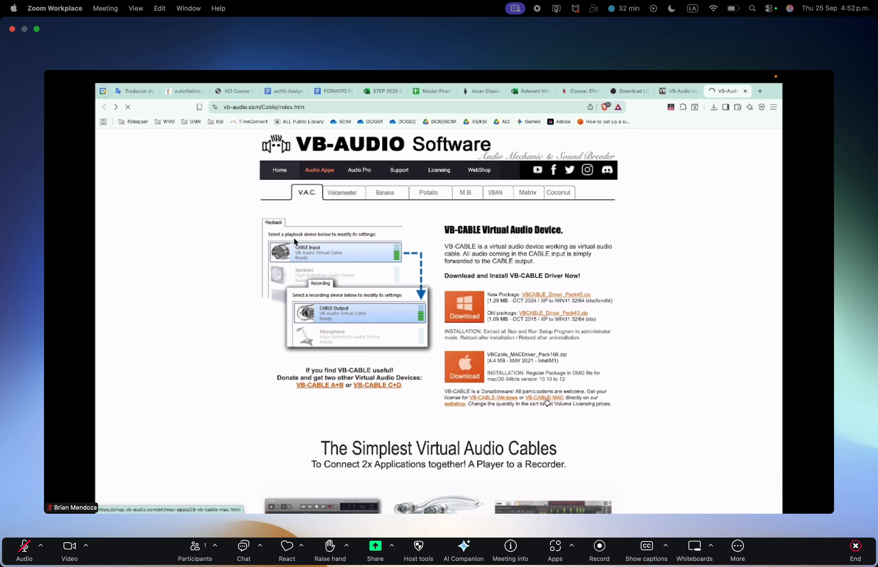
mouse_move(14, 21)
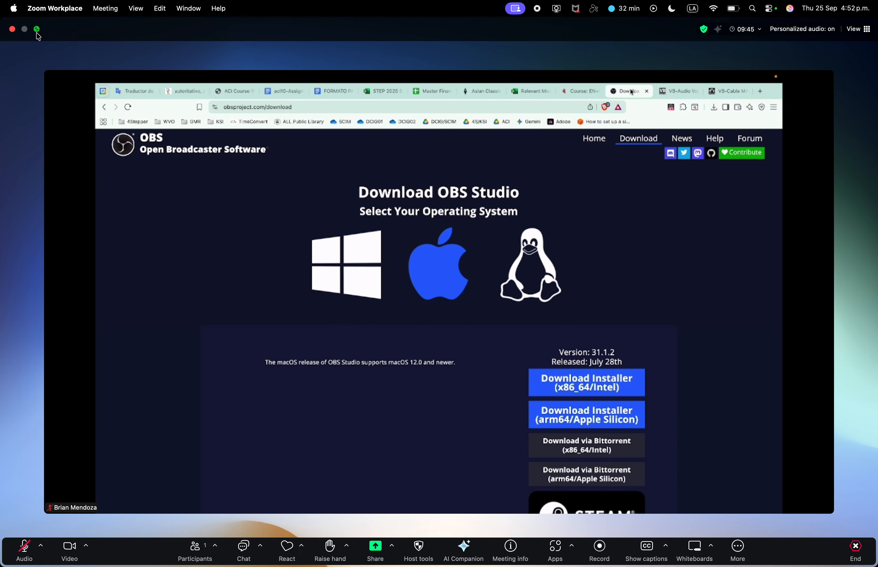
click(37, 29)
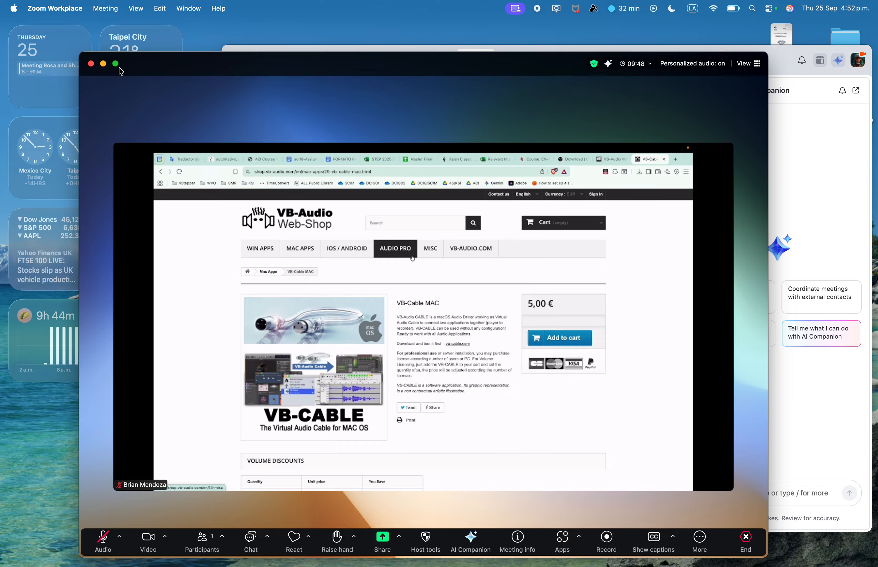
click(116, 64)
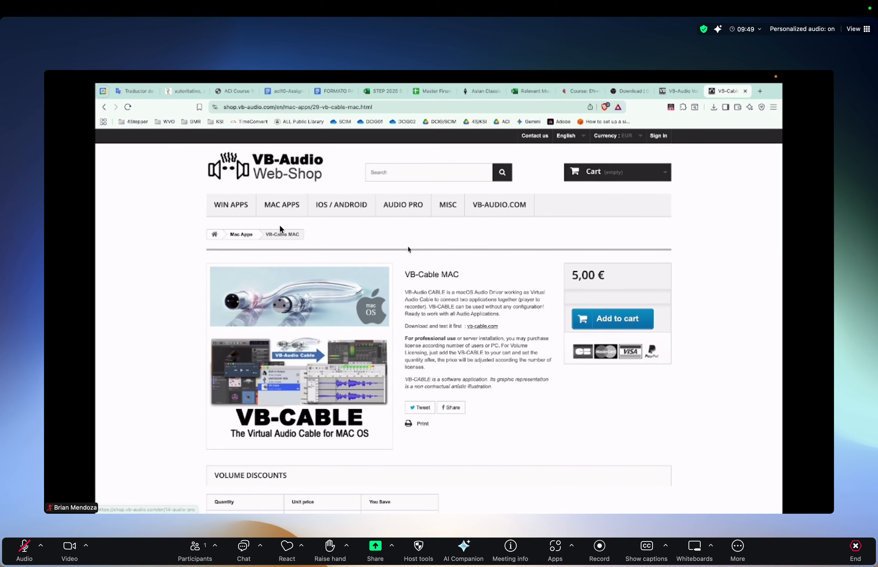
key(ctrl+Left)
key(ctrl+Right)
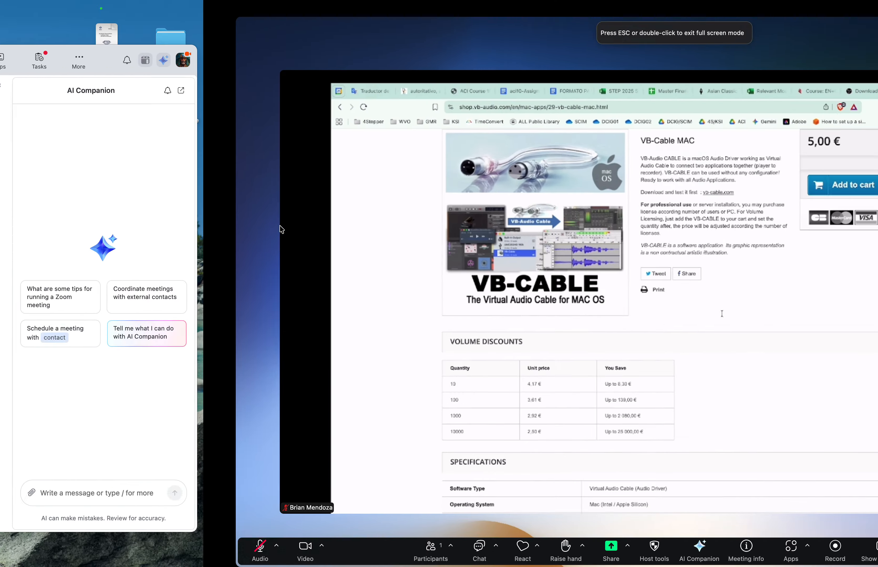
Take the Zoom meeting window out of full screen and minimize it to a floating video thumbnail
click(37, 29)
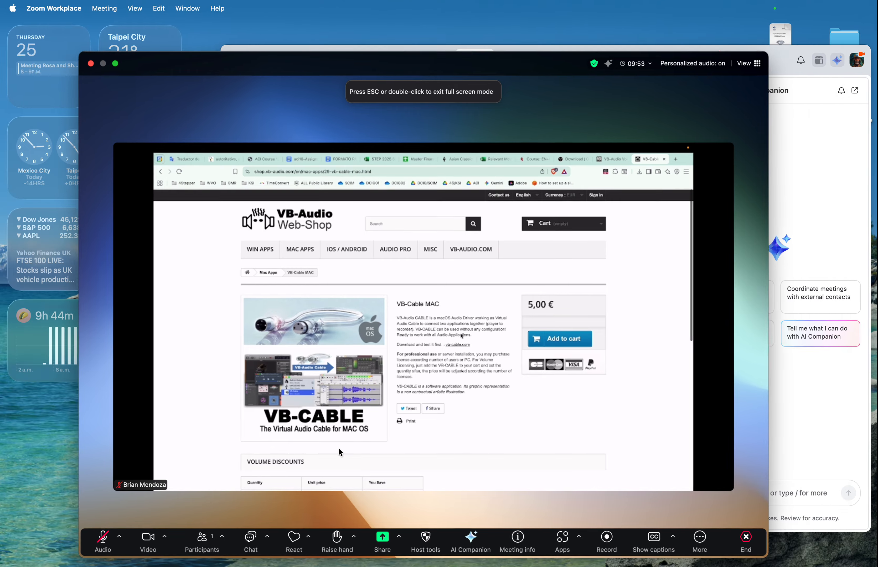
mouse_move(439, 562)
click(593, 547)
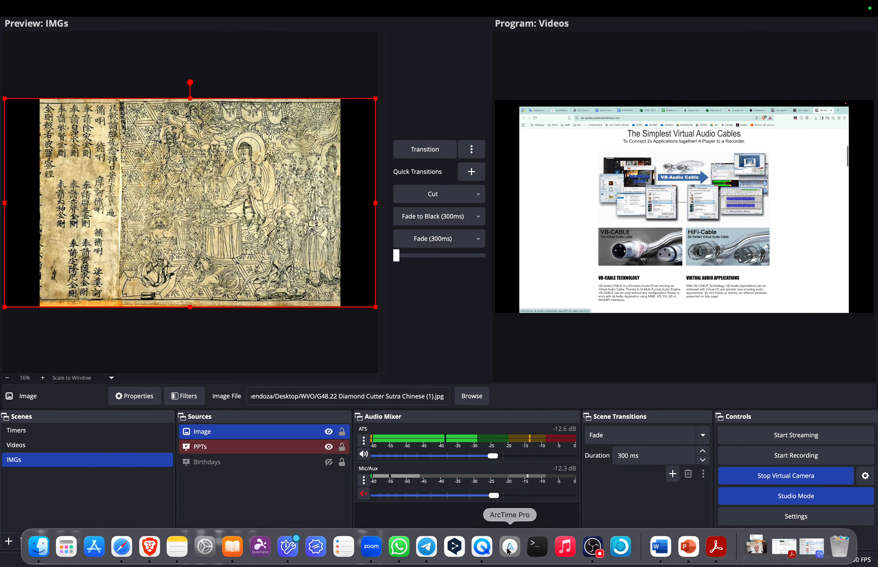
click(371, 547)
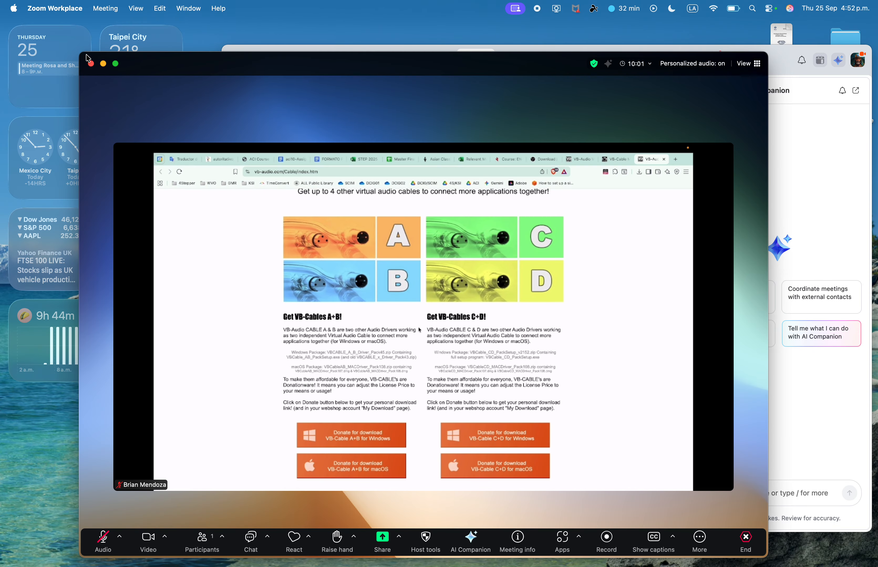
click(104, 64)
Switch to OBS and move the floating meeting thumbnail above the transition controls, between the preview and program views
mouse_move(505, 563)
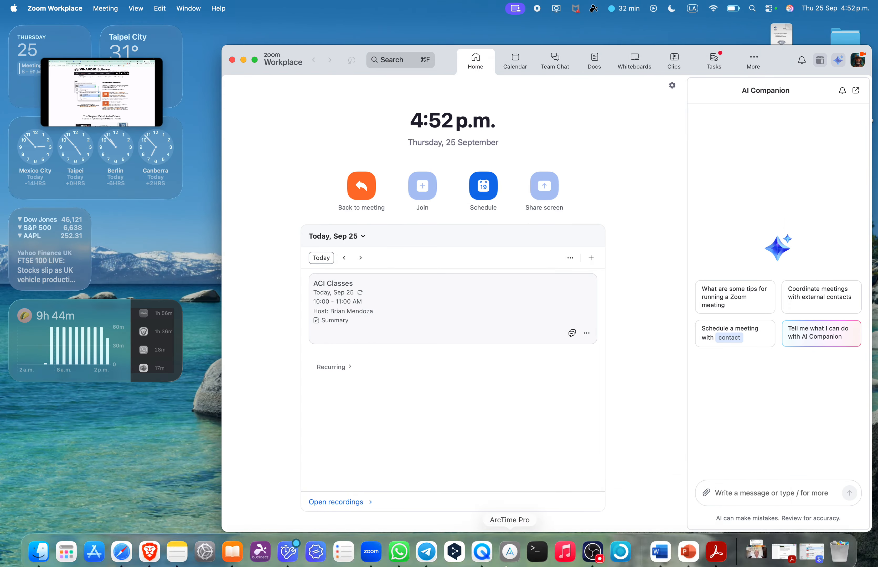
click(599, 553)
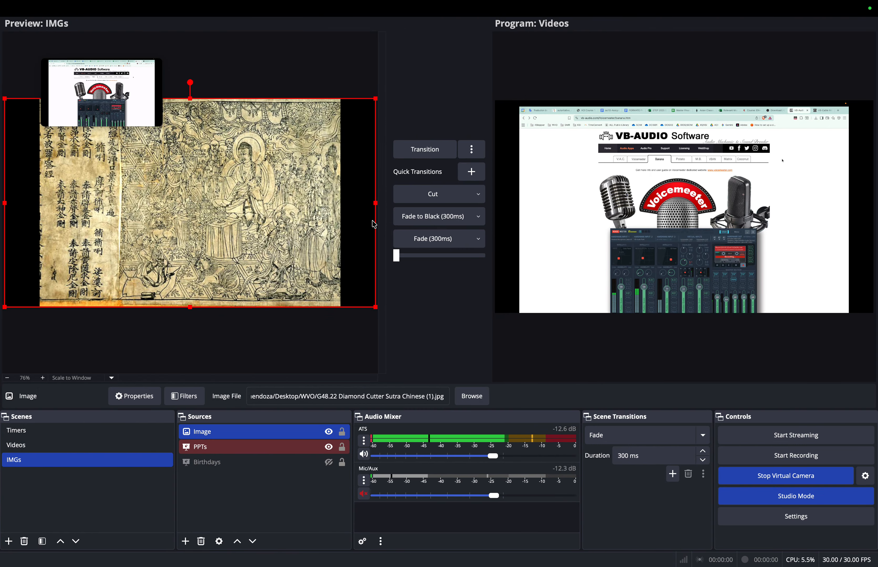
drag(144, 91, 472, 42)
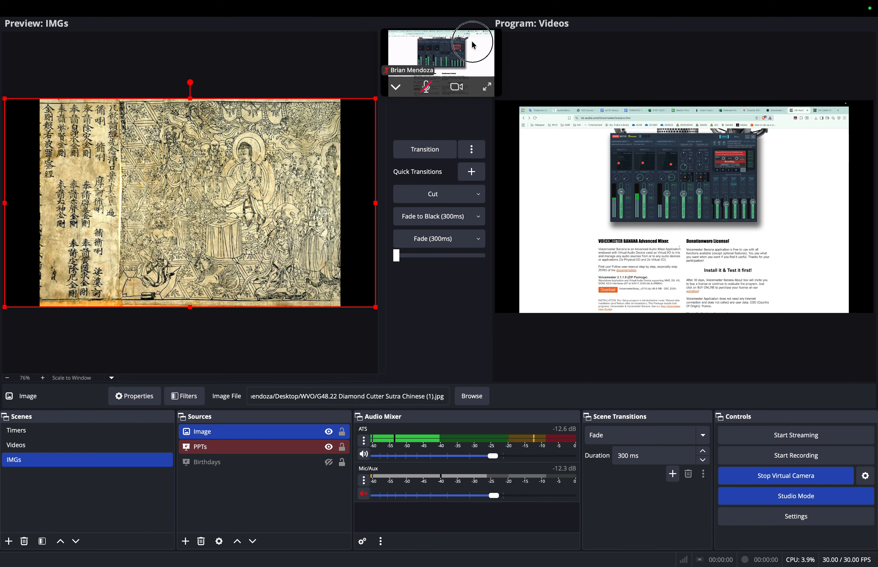
Test the scene switch in the meeting thumbnail by sending IMGs to the program output and bringing Videos back
click(436, 158)
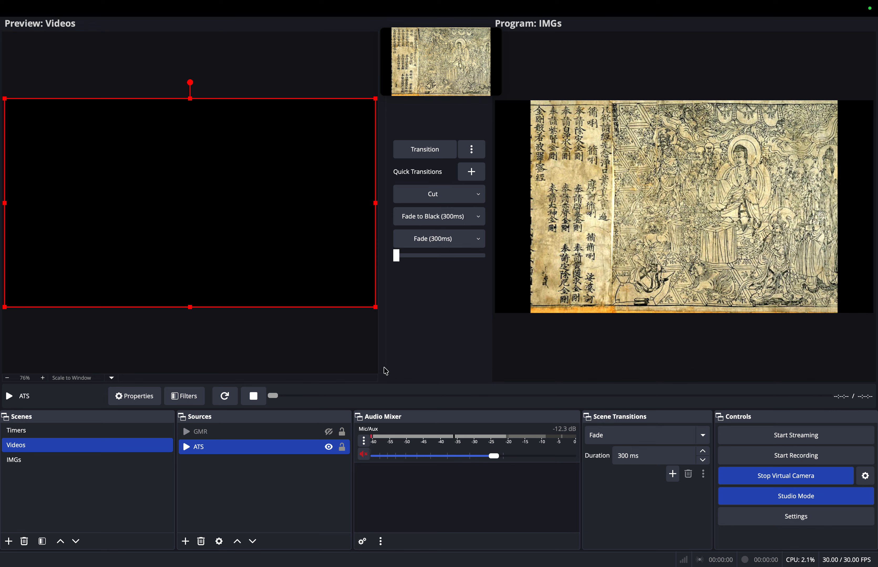
click(427, 149)
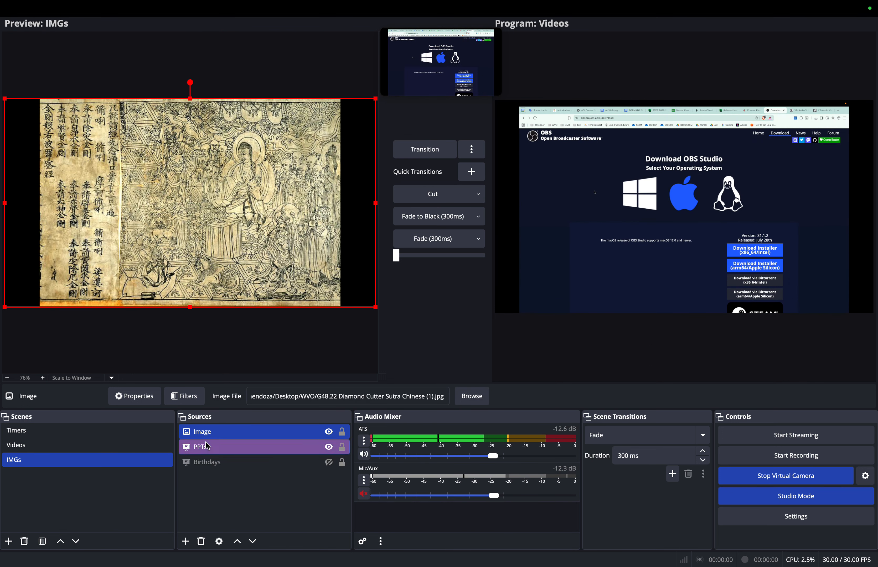
Select the Videos scene, pause and stop its ATS video, and play it again from the start
click(100, 446)
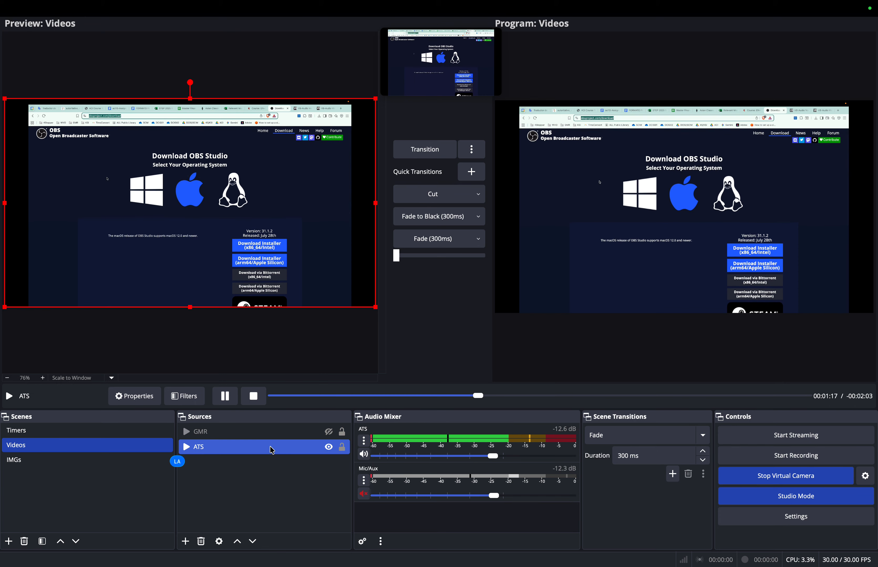
click(225, 396)
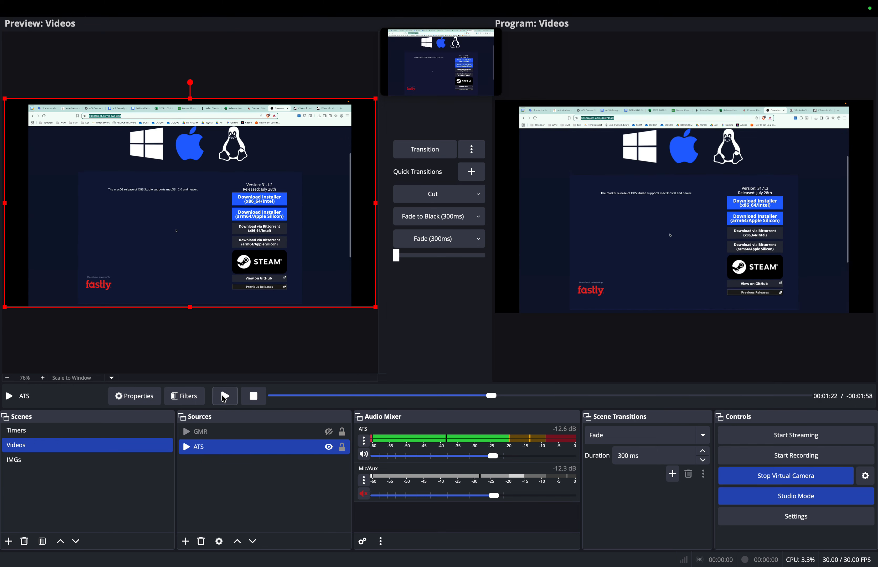
click(254, 397)
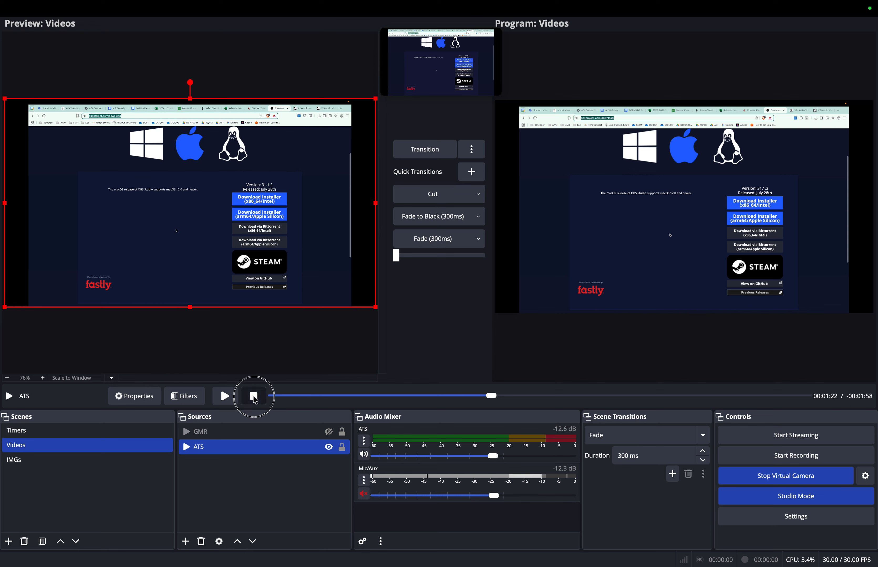
click(225, 397)
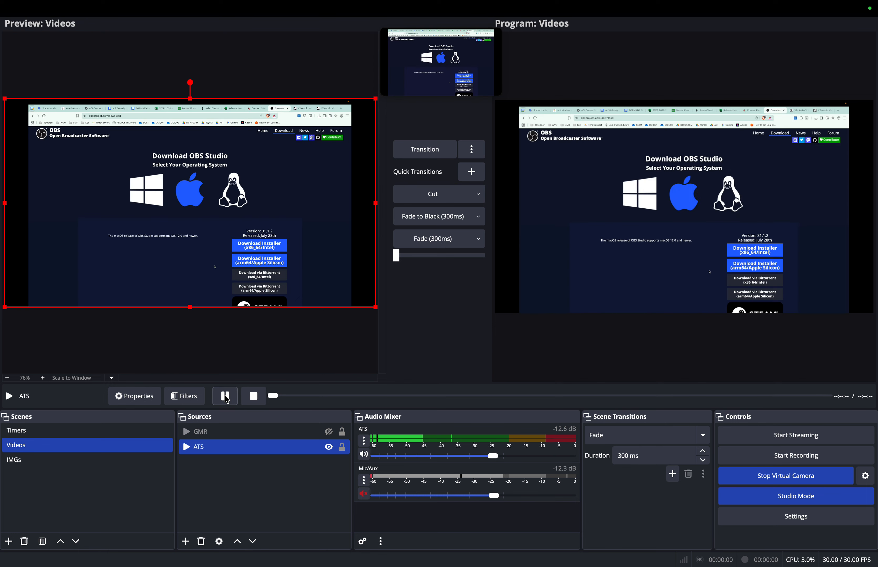
Seek the ATS video forward in stages until it is close to its end
click(605, 396)
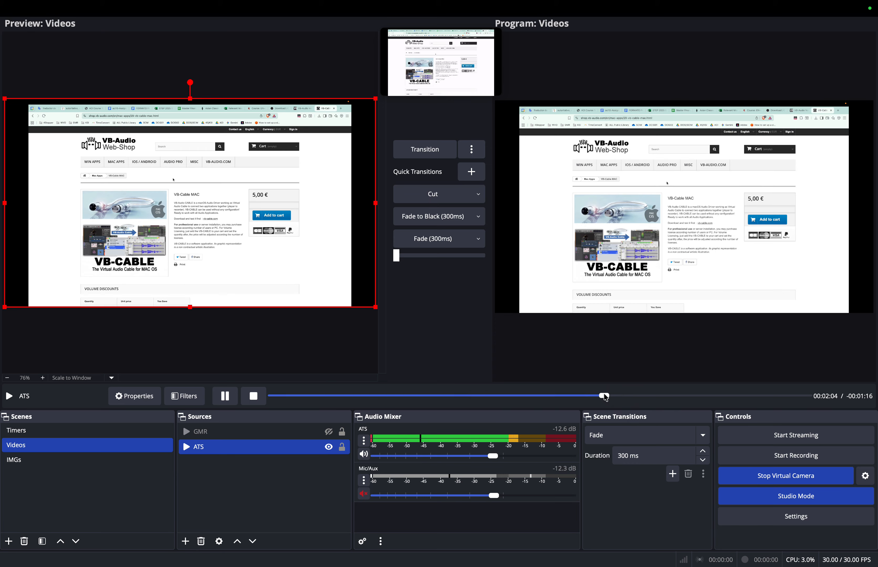
click(737, 394)
click(784, 394)
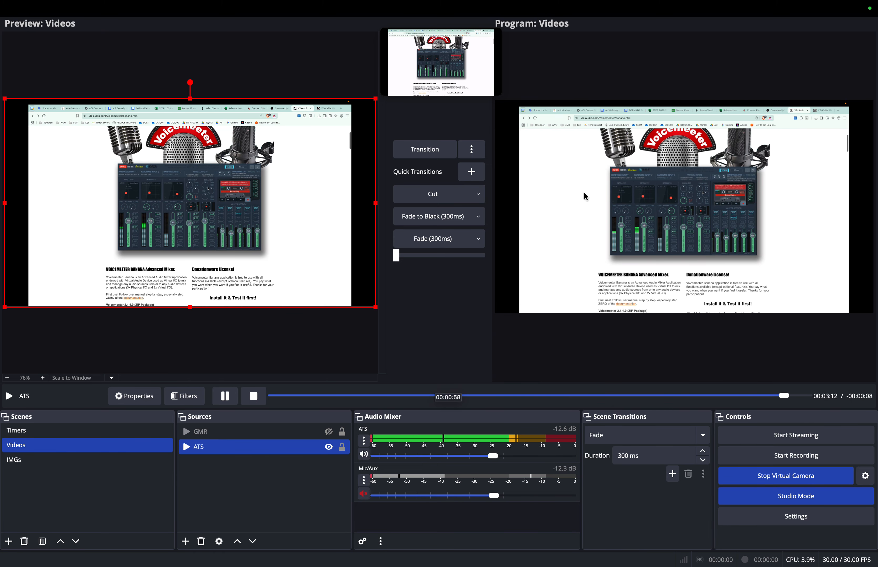
Move the floating meeting thumbnail below the transition controls
mouse_move(479, 80)
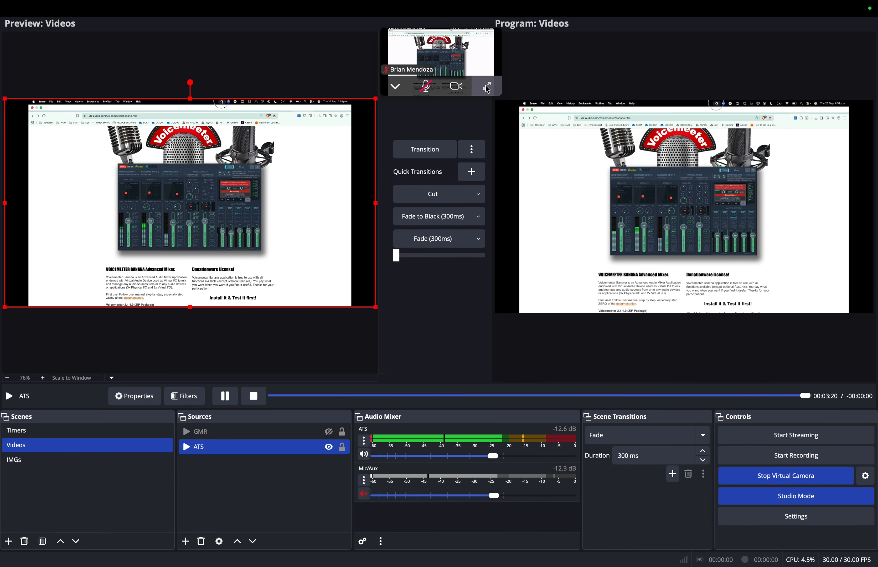
drag(468, 52, 465, 317)
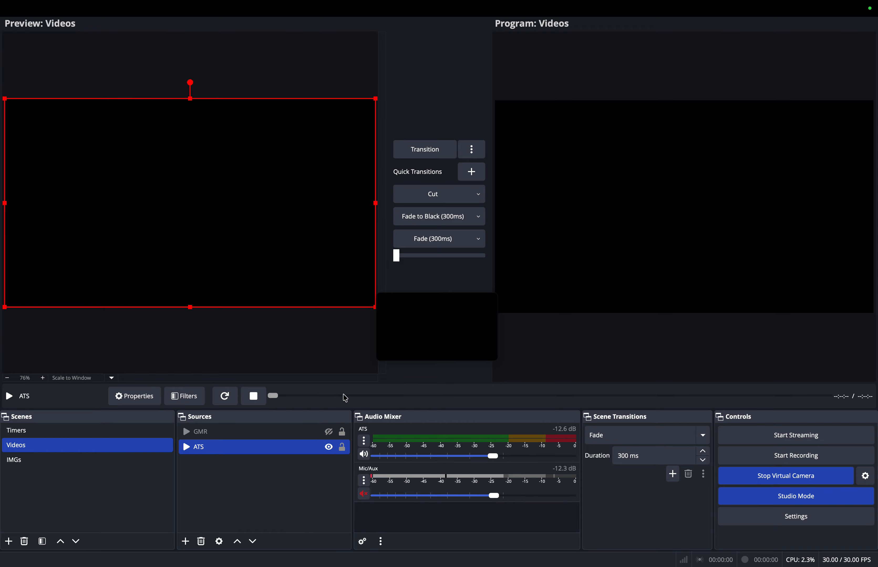
Restart the ATS video, scrub forward through it, and seek back to about a third of its length
click(229, 395)
drag(391, 395, 484, 397)
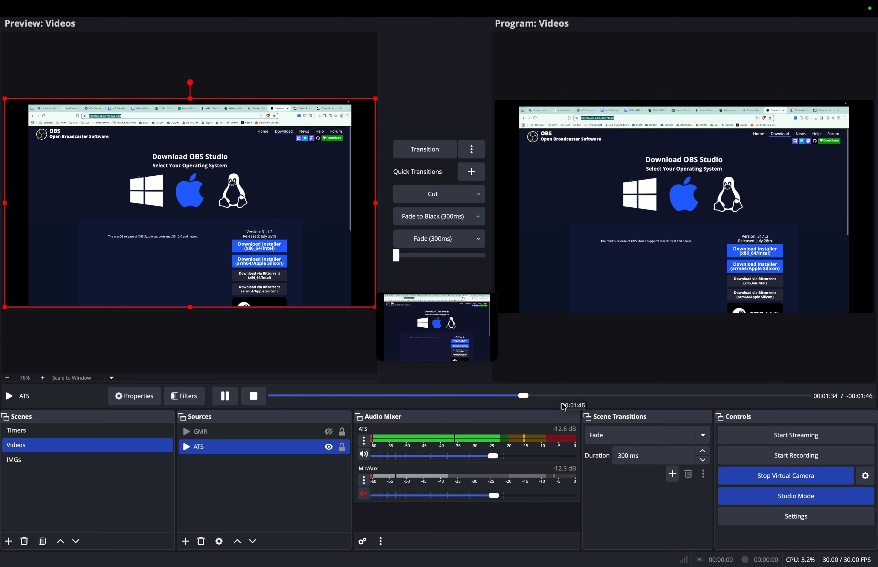
click(434, 396)
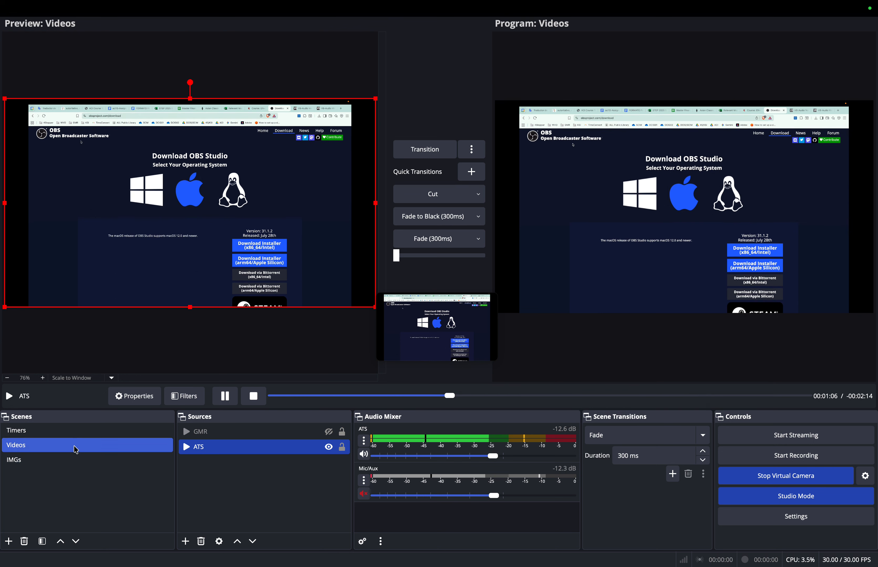
Transition the IMGs scene to program, and bring the Videos scene back to program with its ATS video restarted
click(74, 460)
click(424, 150)
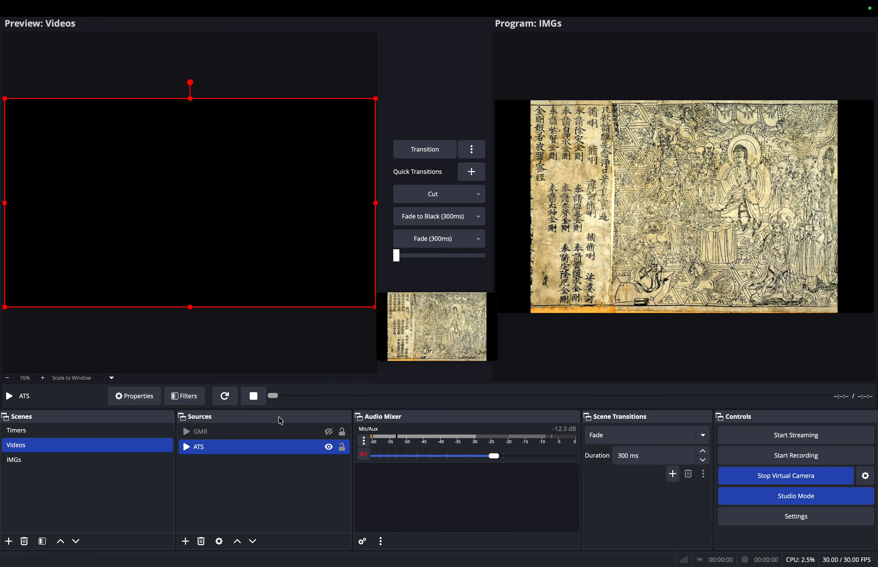
click(225, 397)
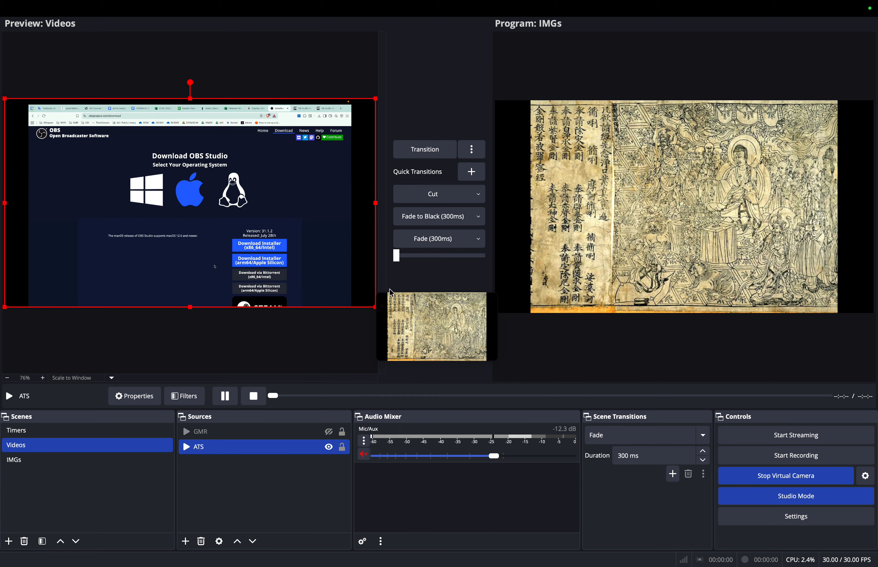
click(424, 152)
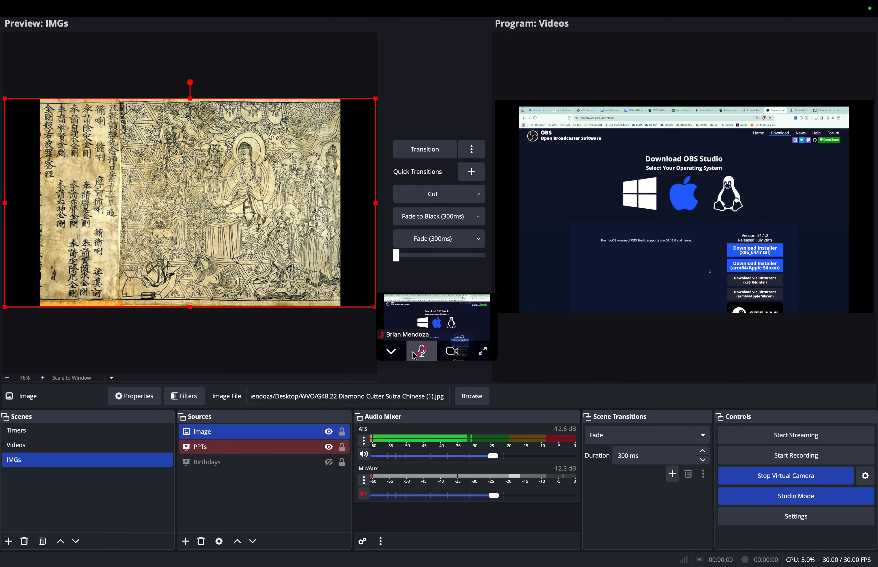
Switch to the Brave browser and move the floating meeting thumbnail off the browser's address and bookmark bars
drag(458, 299, 107, 31)
key(ctrl+Up)
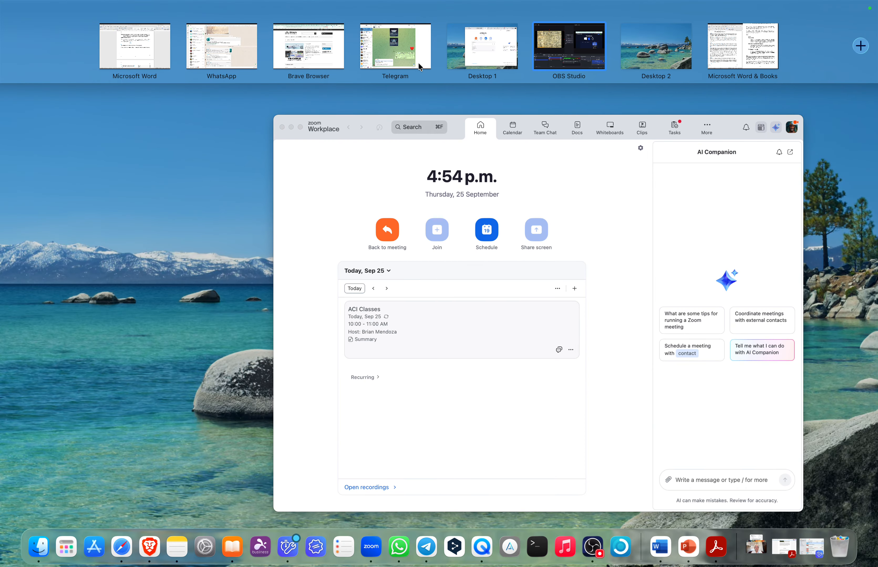
click(316, 48)
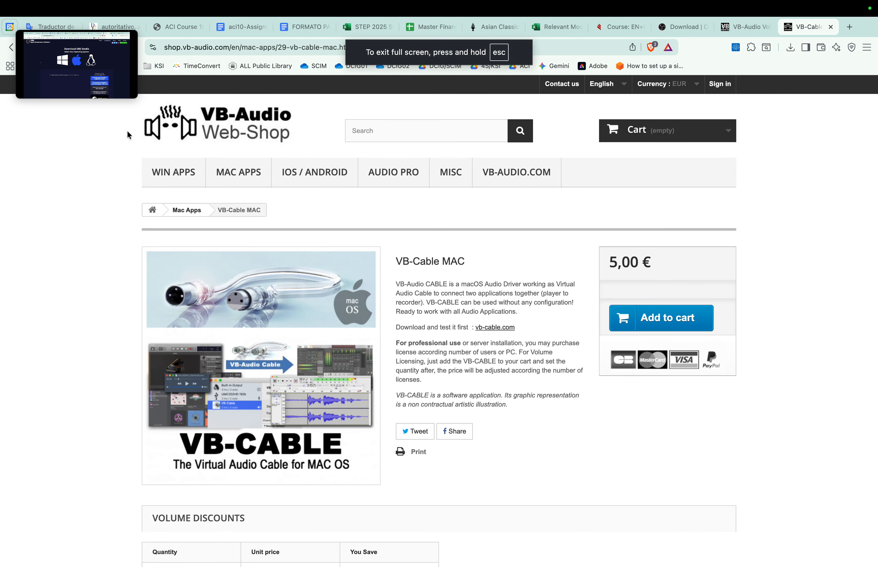
drag(102, 57, 179, 190)
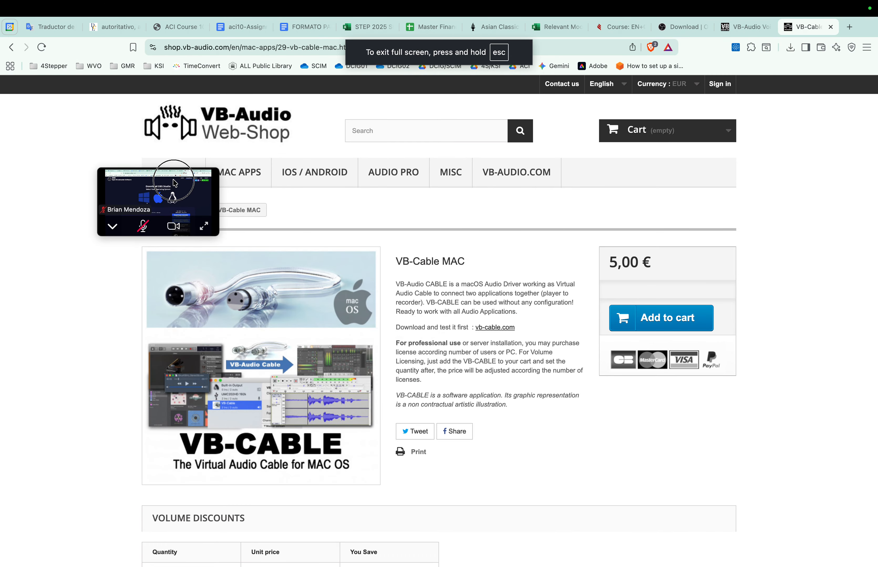
Open facebook.com in a new browser tab and move the floating meeting thumbnail clear of the page text
click(849, 28)
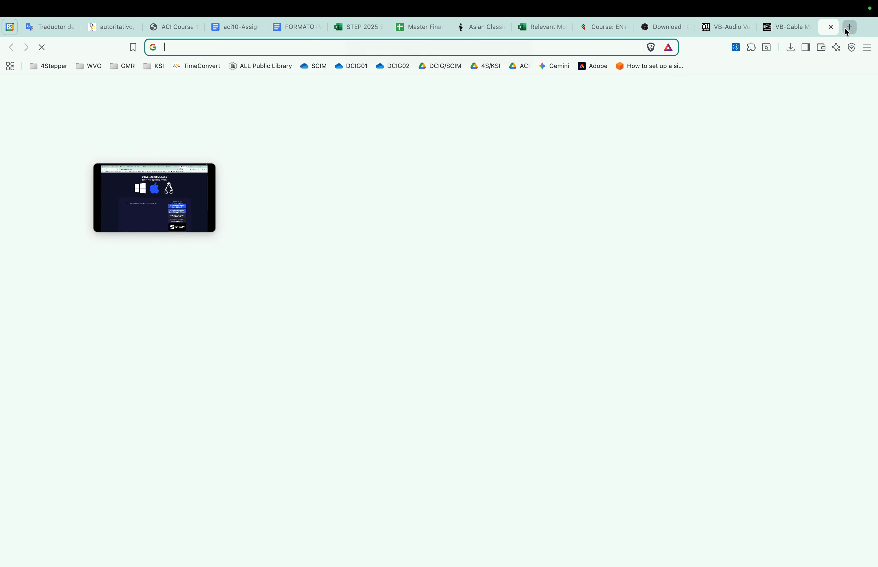
text(f)
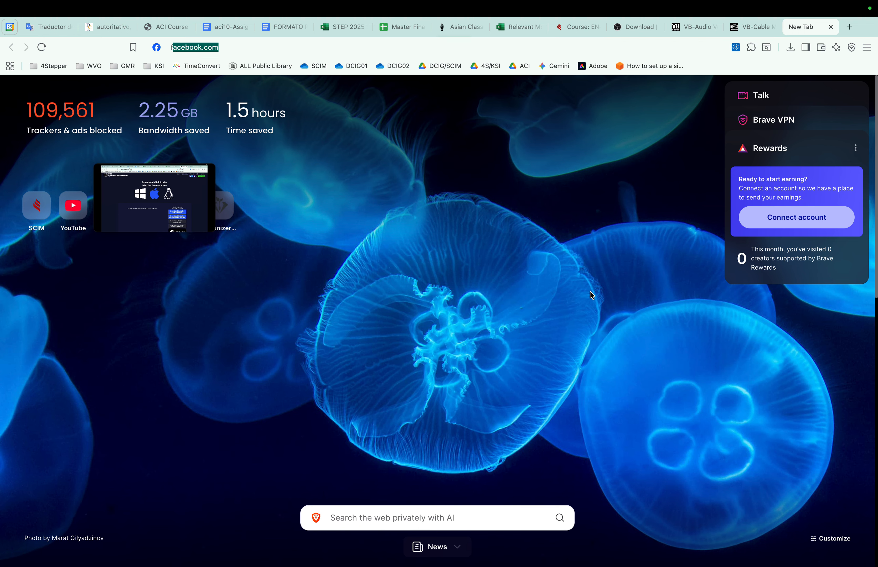
key(Return)
drag(180, 194, 485, 152)
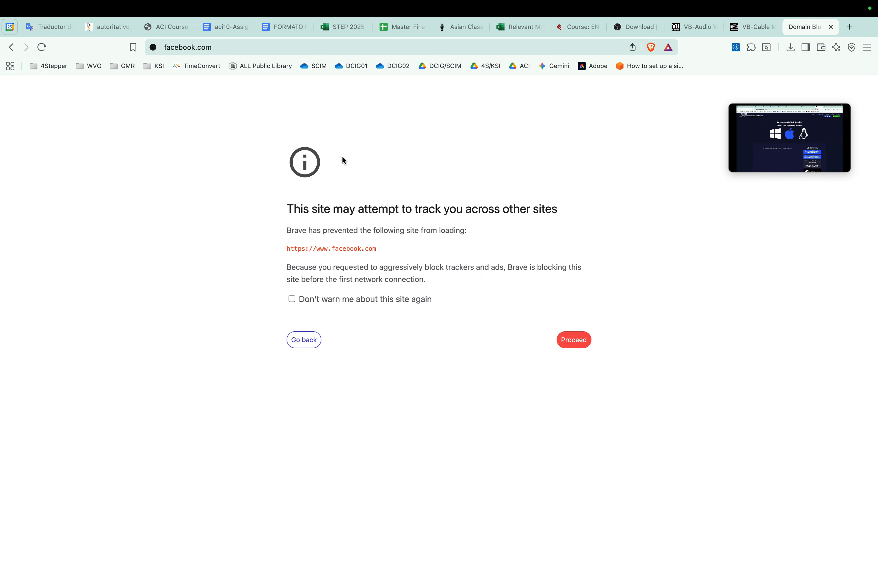
click(356, 47)
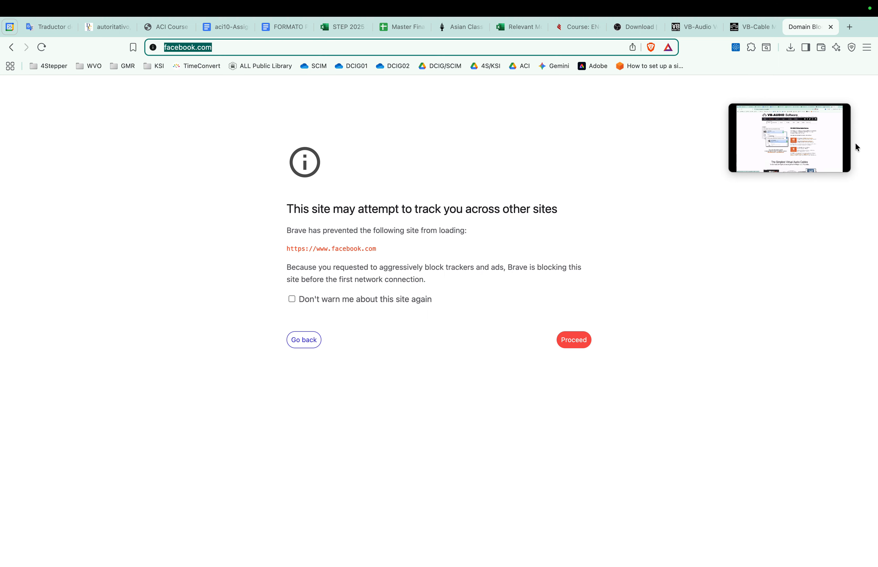
mouse_move(805, 162)
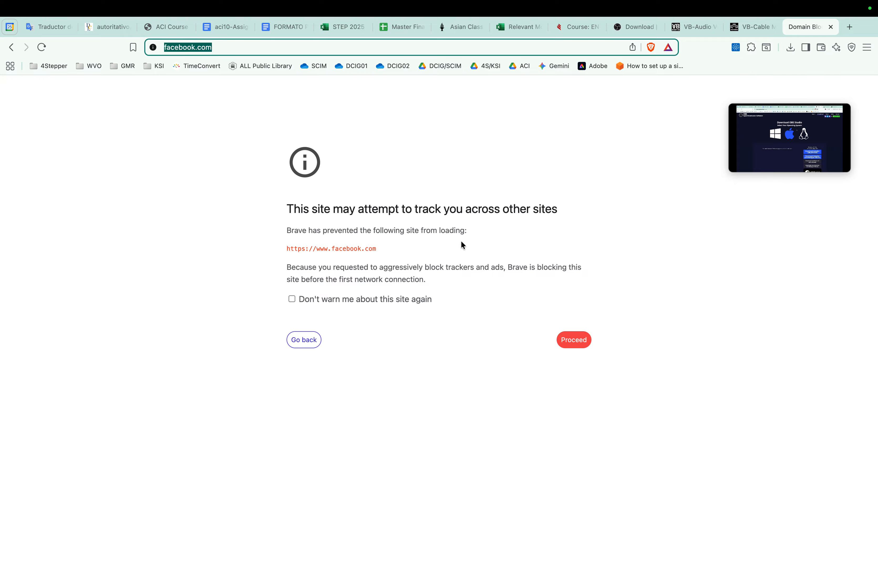
Browse the Asian Classics Institute home page in its open tab alongside the floating meeting thumbnail
click(468, 20)
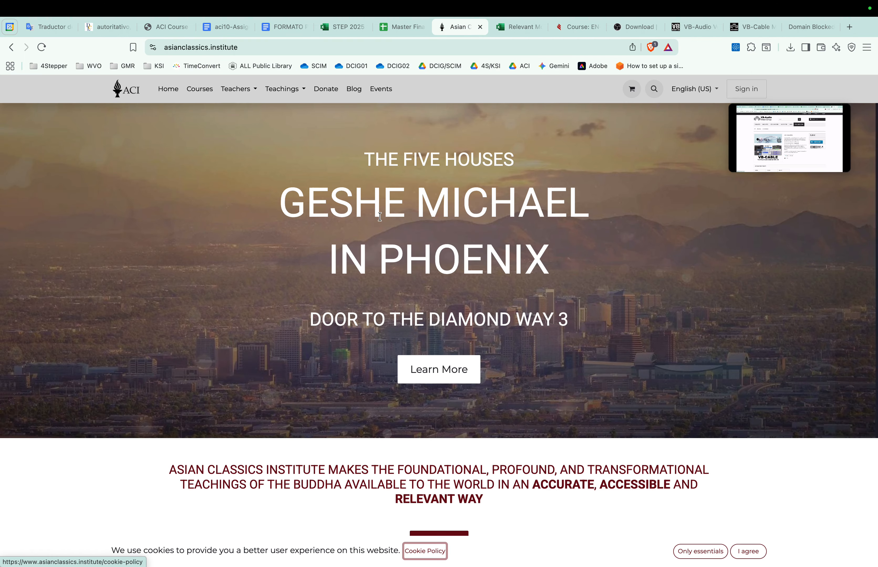
scroll(380, 217, down, 4)
scroll(380, 217, up, 5)
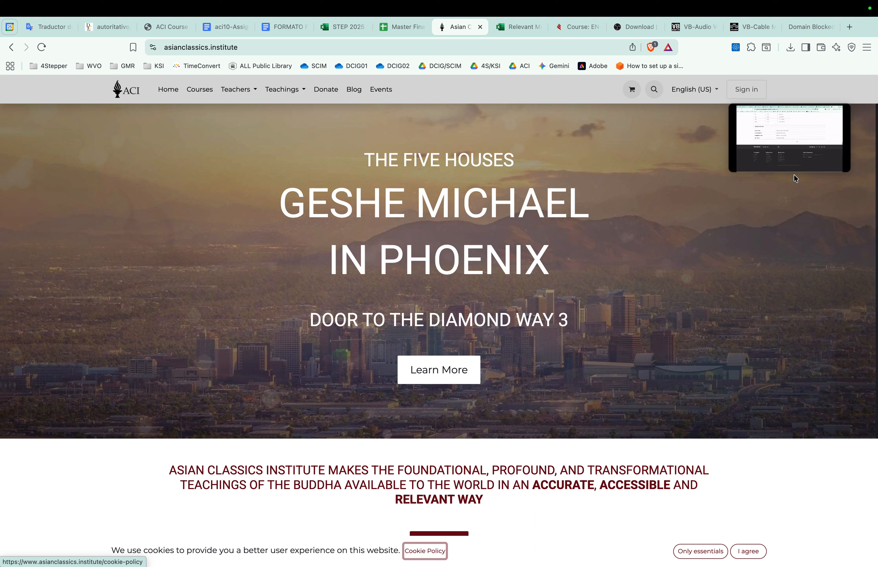
mouse_move(824, 137)
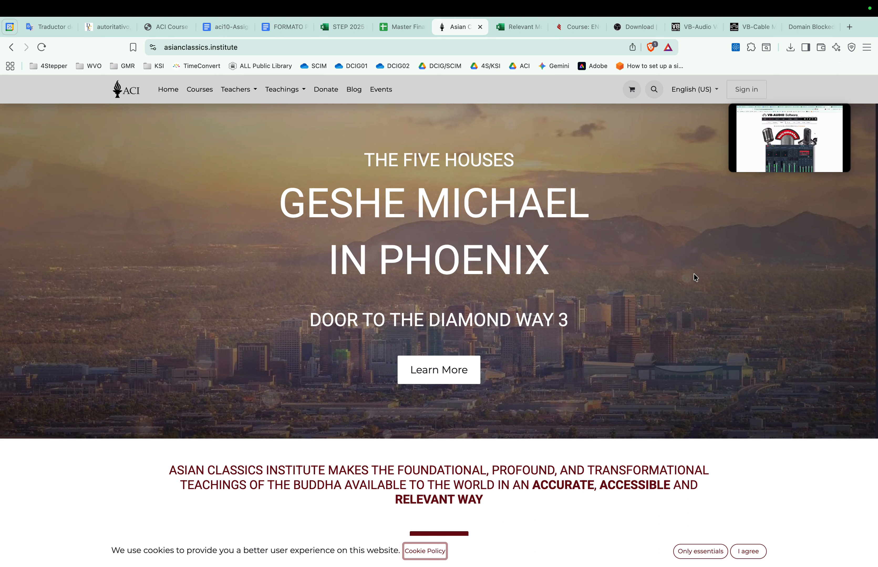
Switch back to OBS Studio and place the floating meeting thumbnail above the transition controls
scroll(469, 363, right, 3)
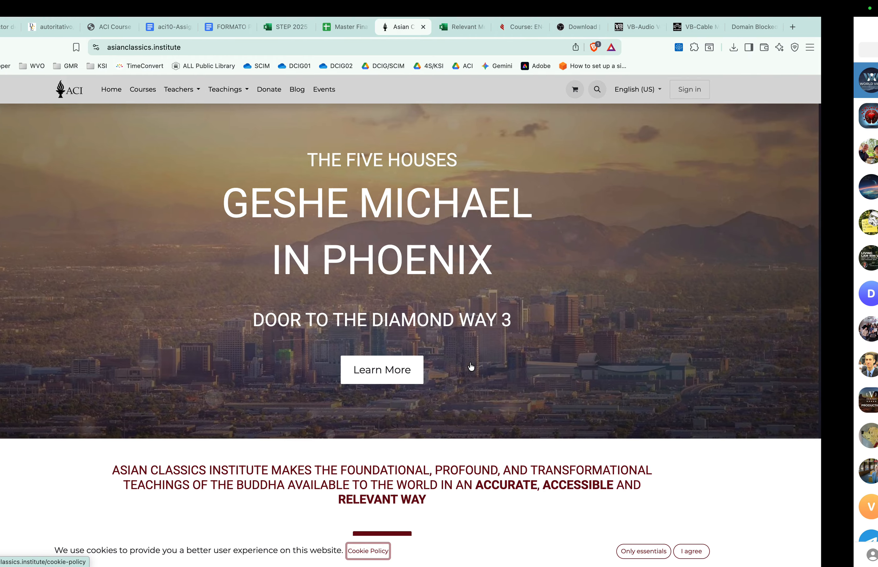
key(ctrl+Up)
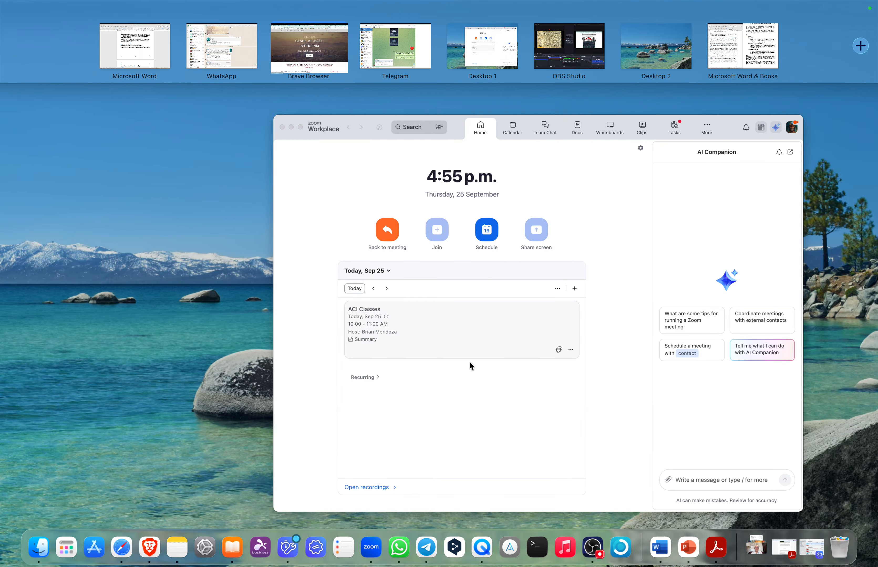
click(569, 47)
drag(766, 122, 447, 63)
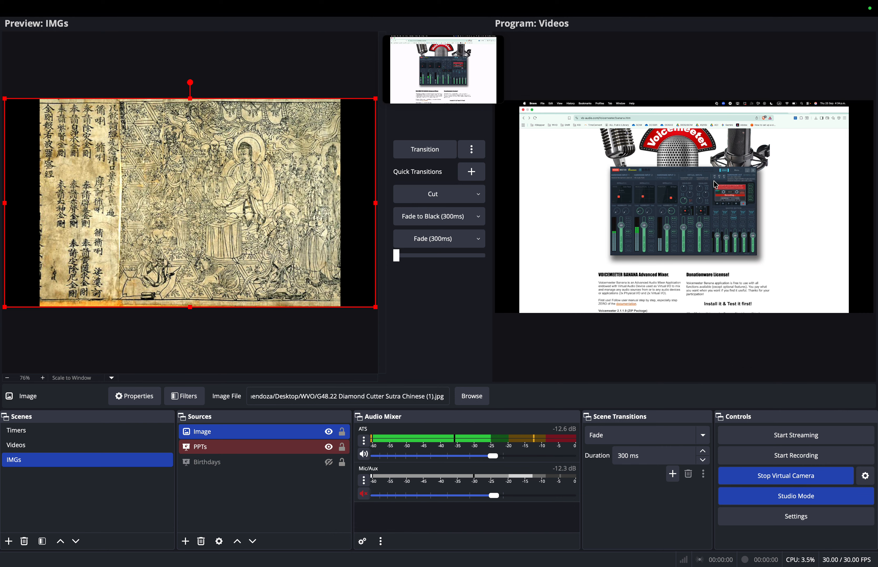
mouse_move(566, 563)
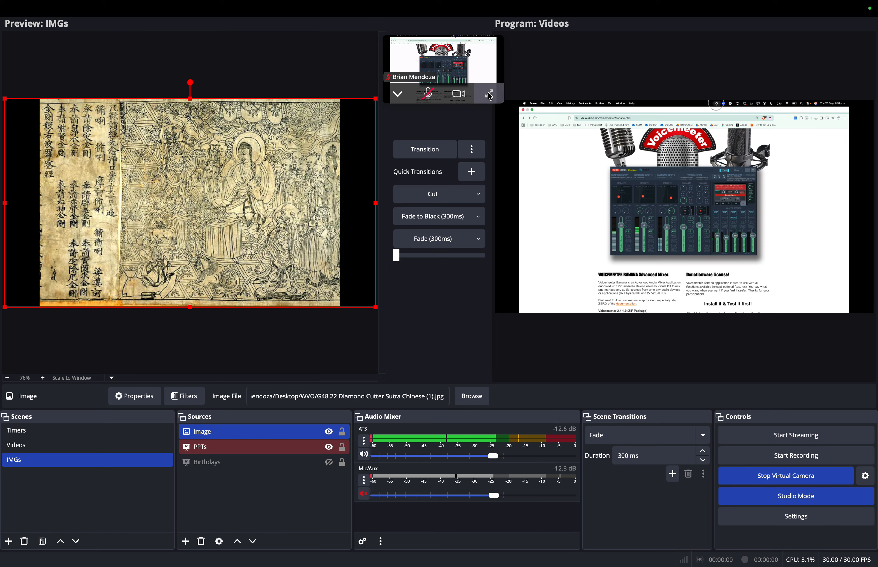
In the full Zoom meeting window, unmute the audio and set the microphone to Same as system (MacBook Pro Microphone)
click(490, 96)
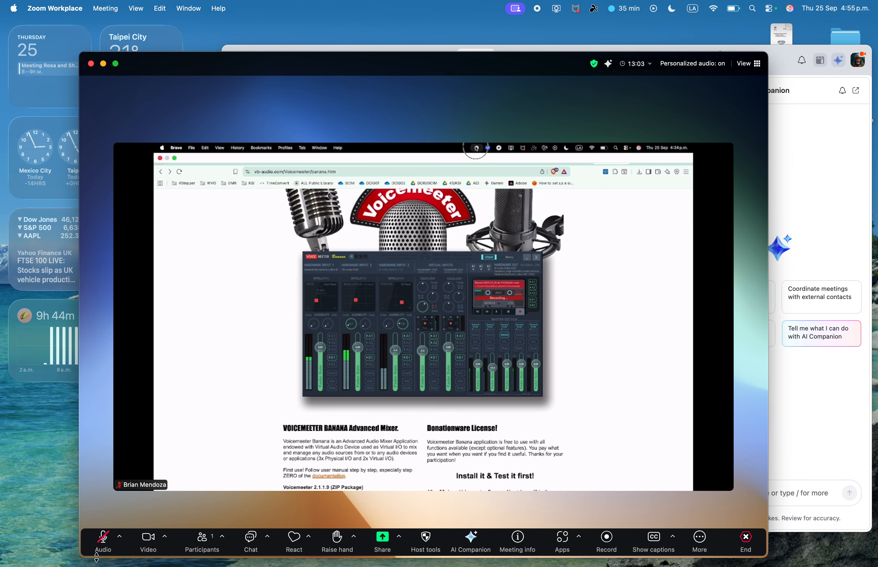
click(97, 555)
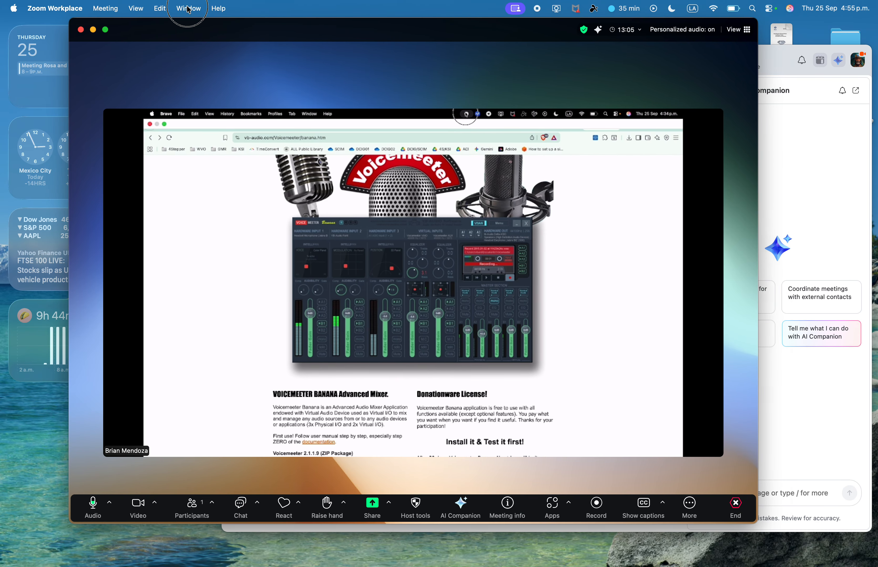
click(110, 502)
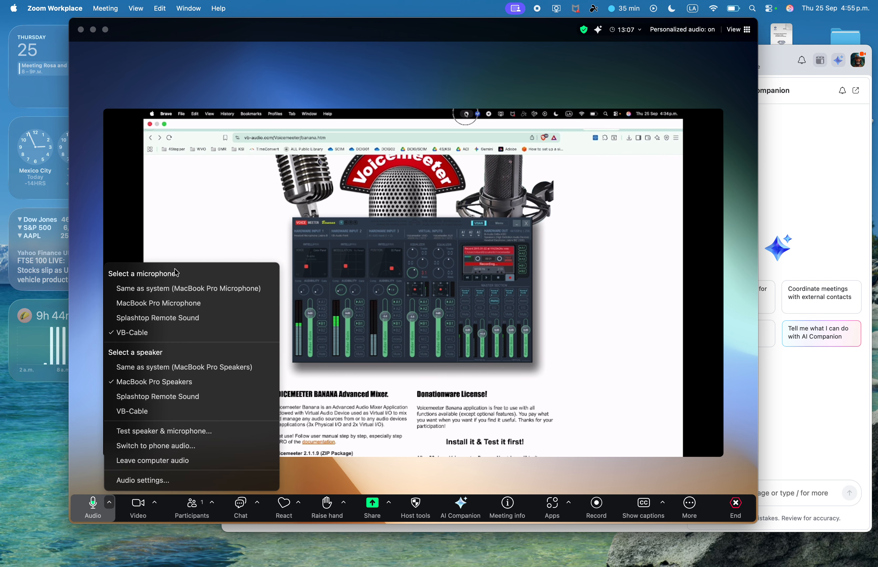
click(158, 303)
click(110, 503)
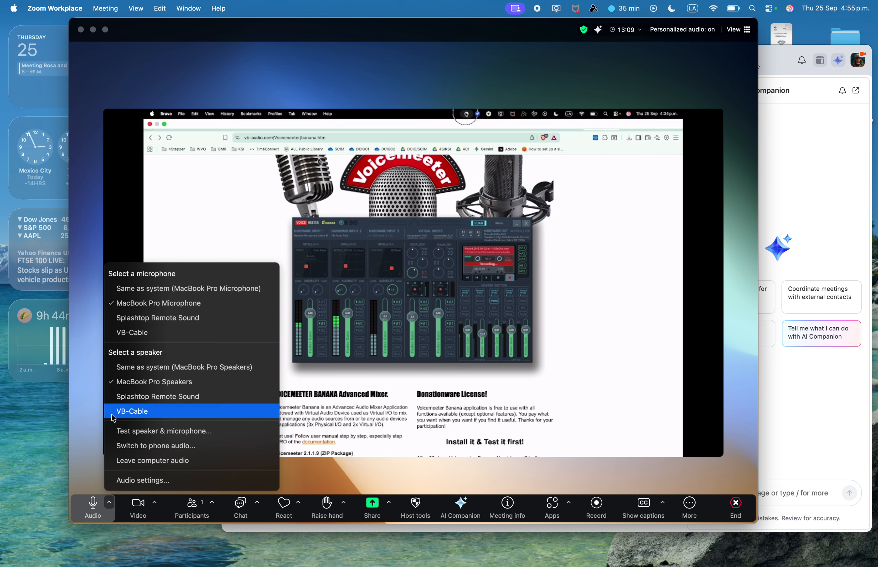
click(152, 290)
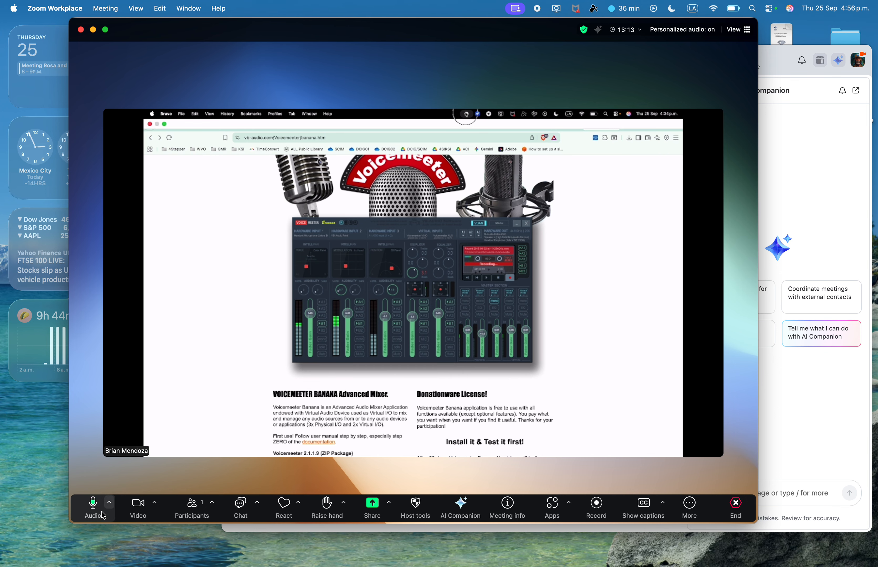
Open the Zoom audio settings and set the speaker to Same as system (MacBook Pro Speakers)
click(109, 502)
click(136, 480)
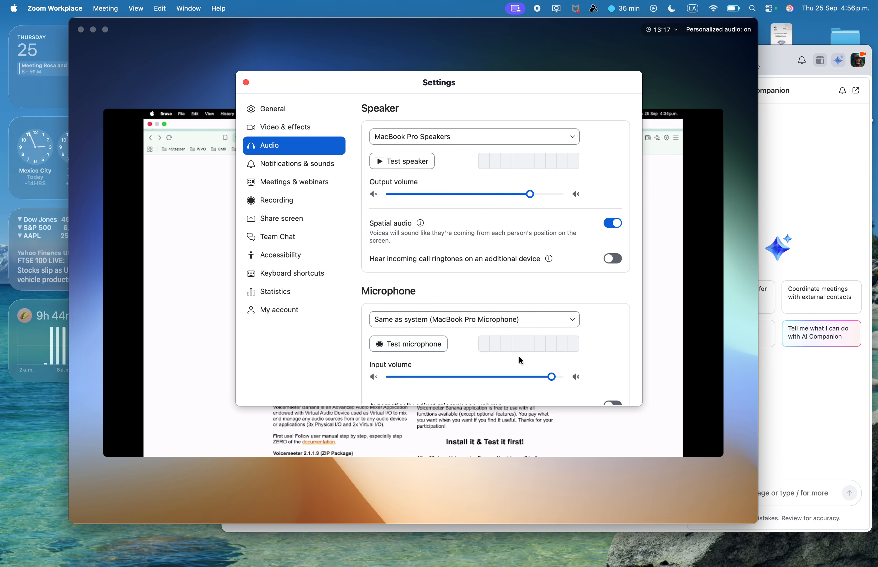
drag(490, 82, 421, 29)
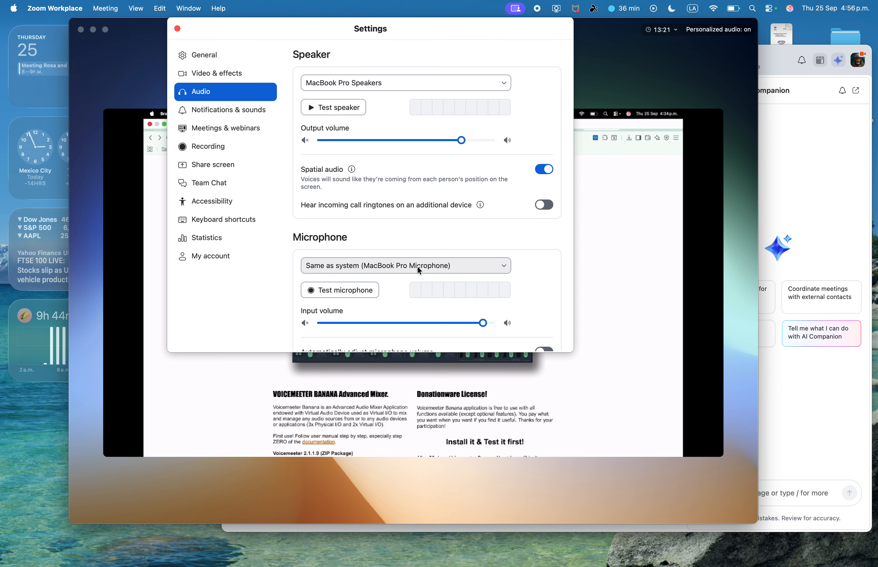
click(419, 80)
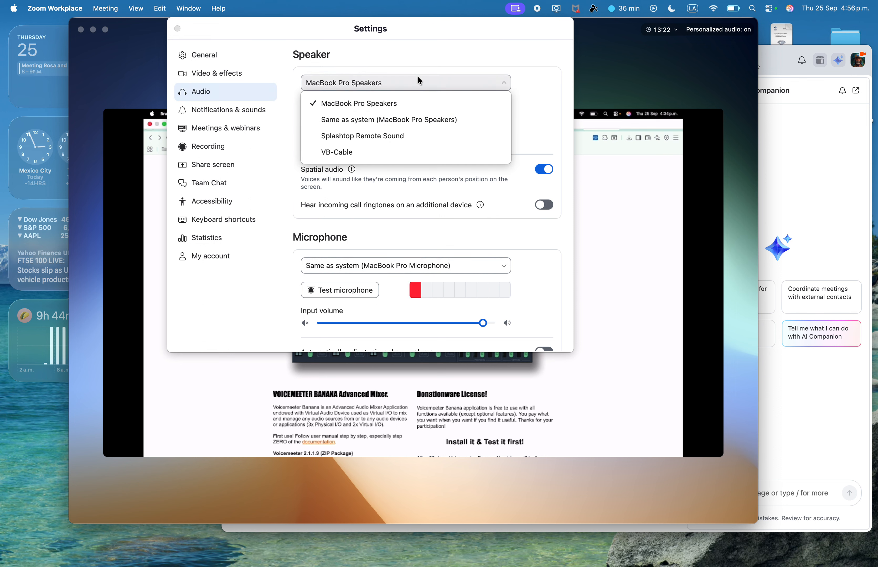
click(397, 118)
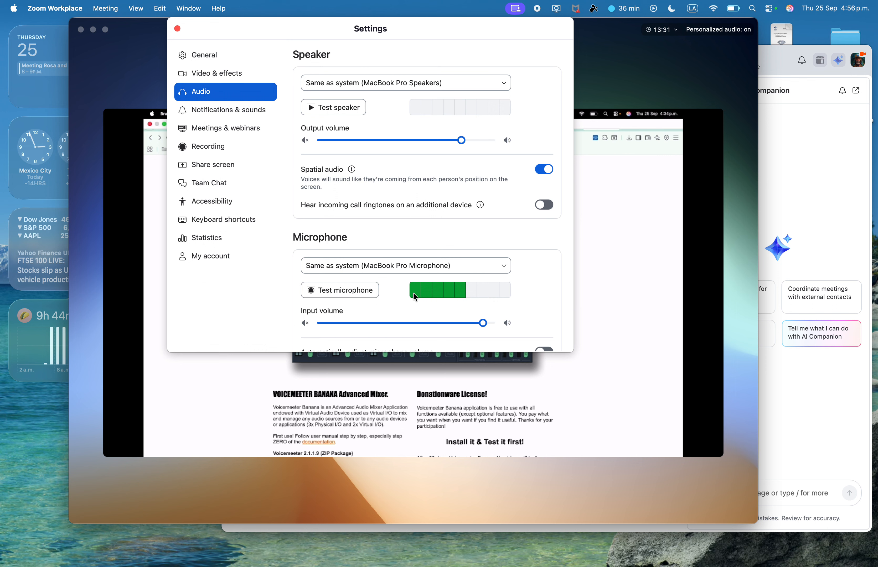
Try Splashtop Remote Sound as the microphone in the audio settings, and set the microphone to VB-Cable
click(487, 265)
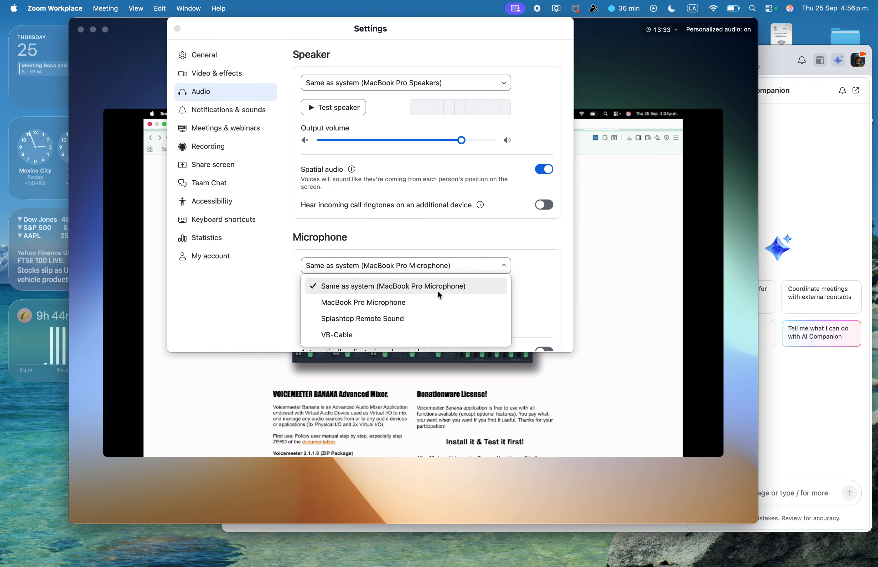
click(422, 317)
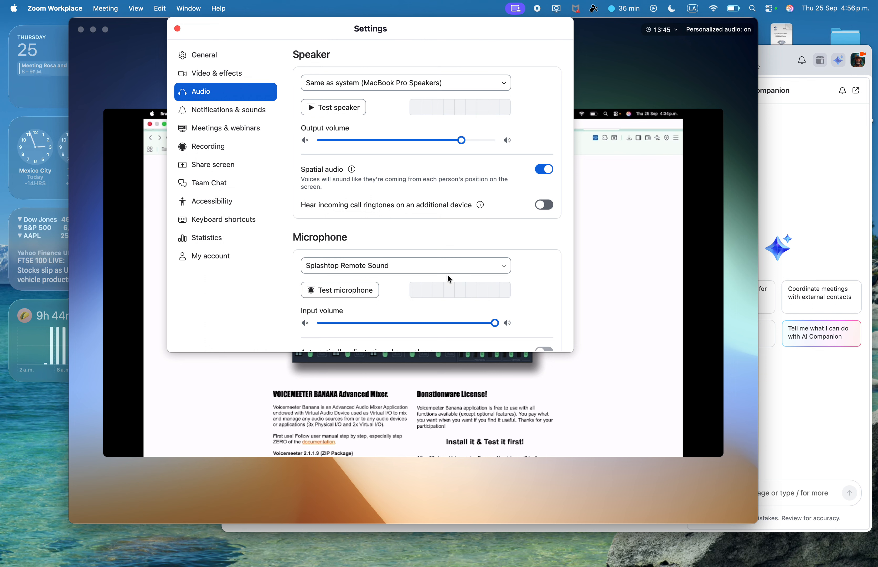
click(426, 268)
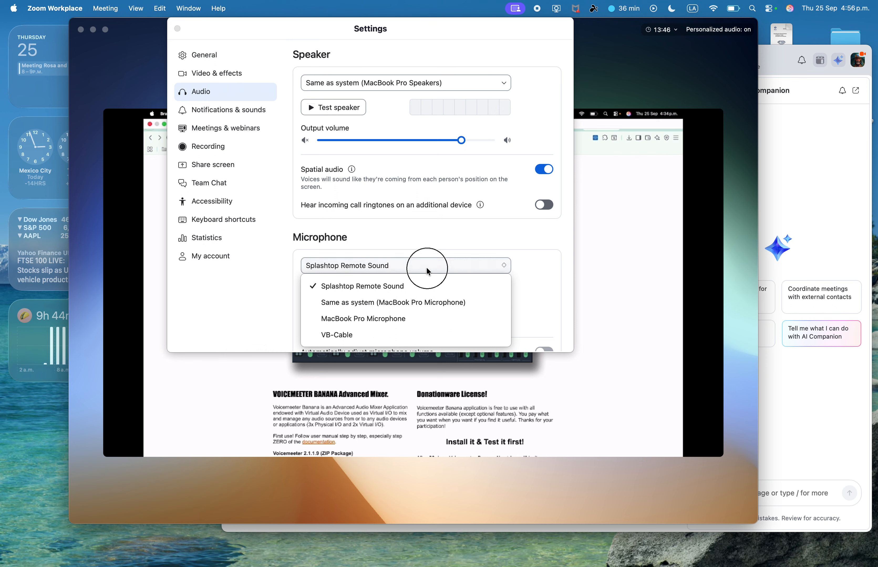
click(384, 334)
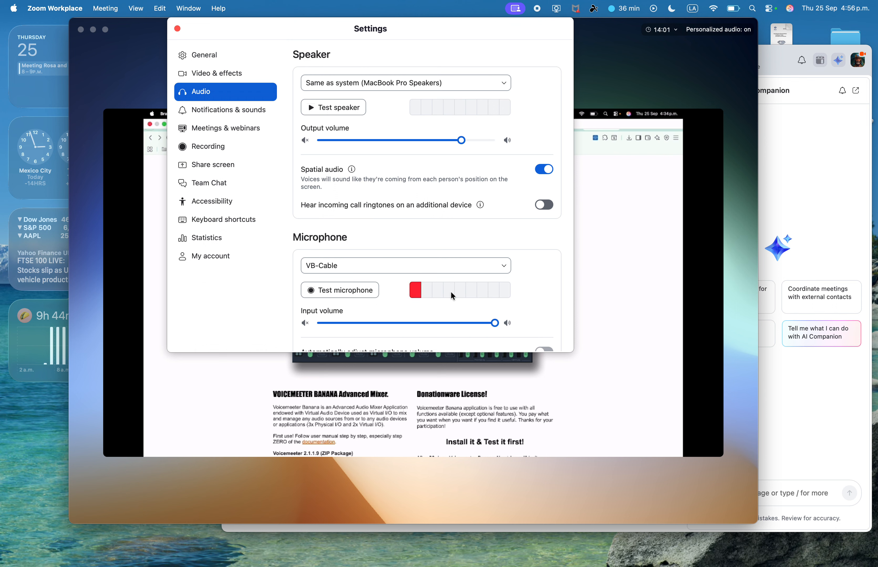
Move the audio settings window aside and back over the middle of the meeting window
mouse_move(140, 73)
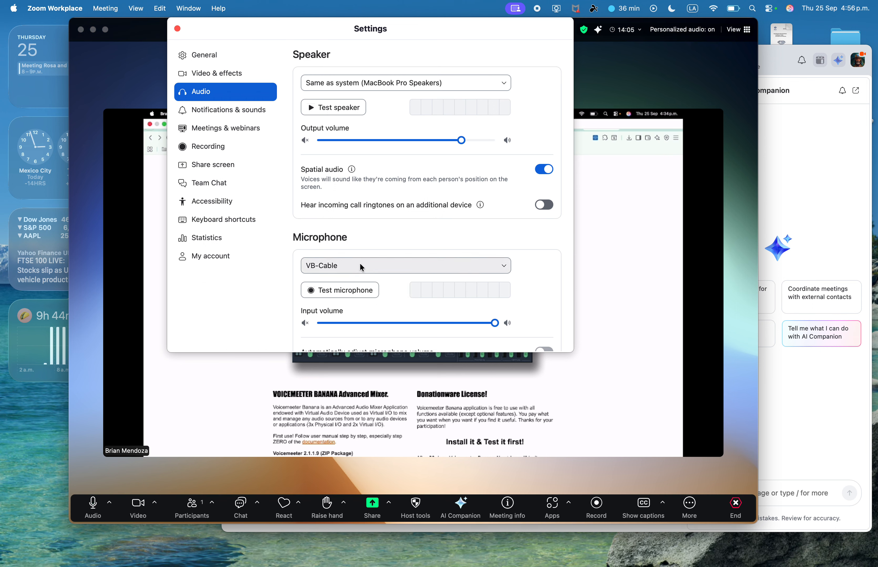
click(654, 98)
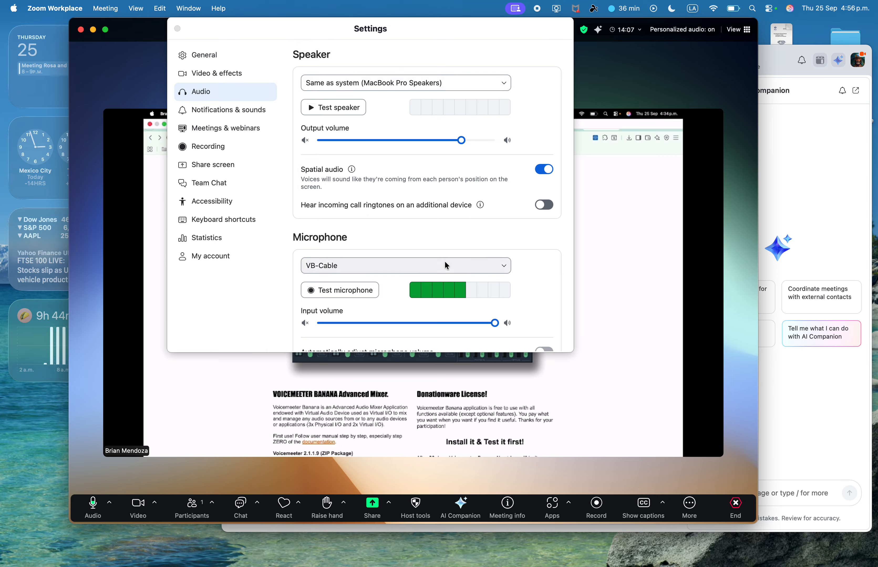
drag(427, 29, 212, 105)
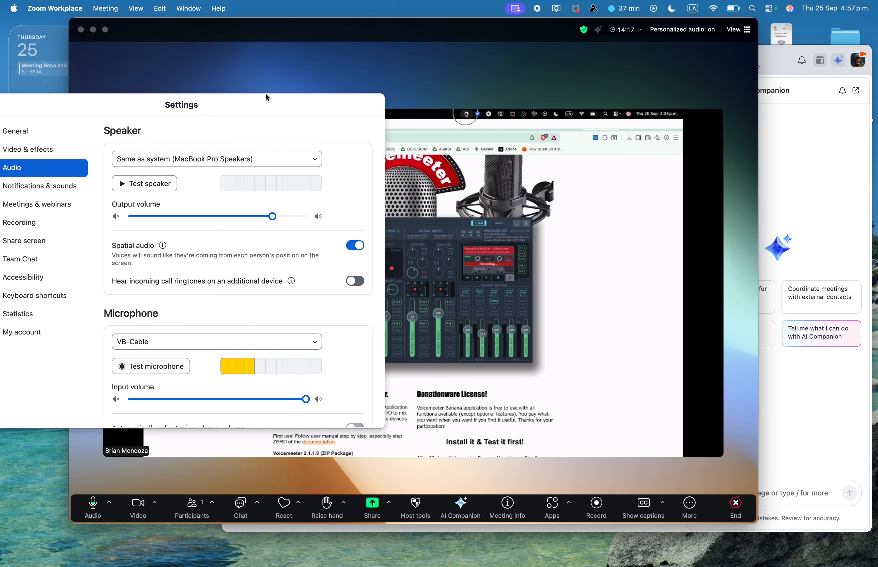
drag(254, 126, 501, 81)
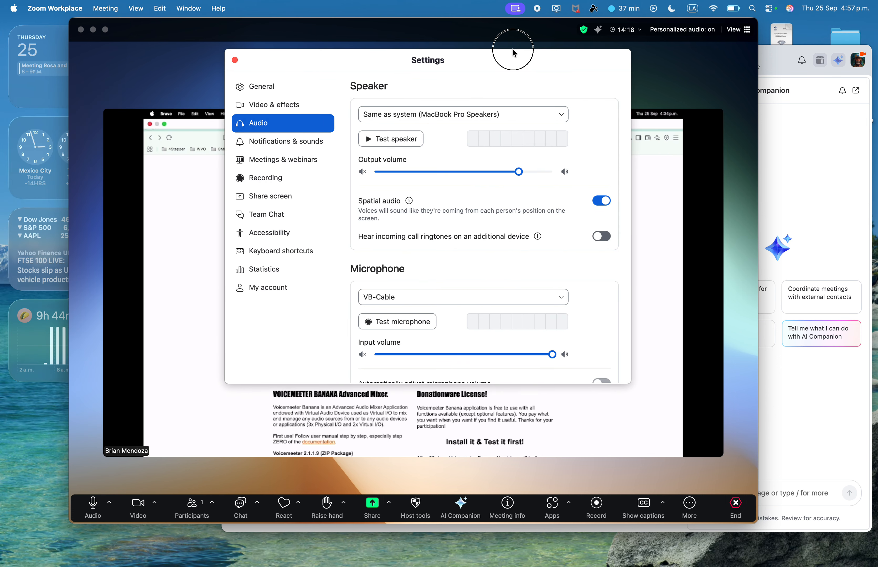
Check the VB-Cable microphone in the Zoom audio settings, and close the settings window
click(419, 322)
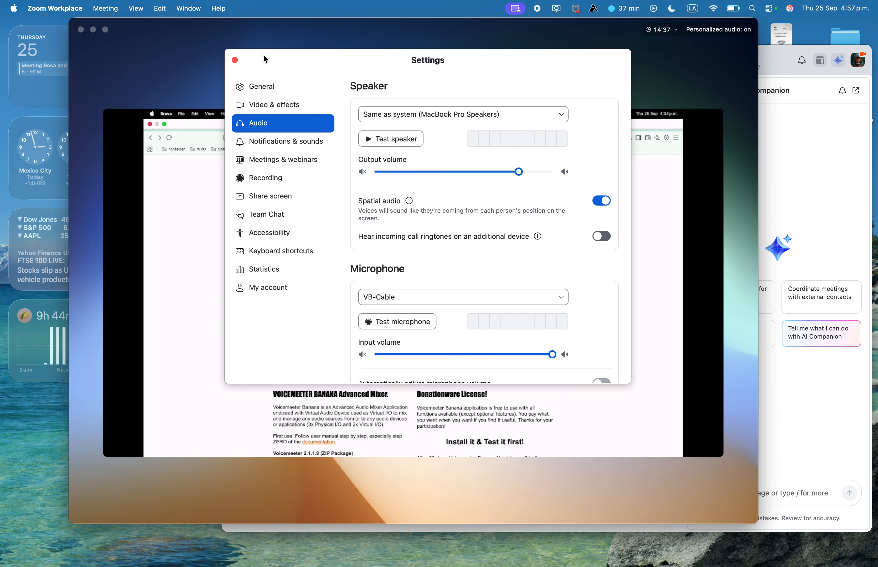
click(237, 61)
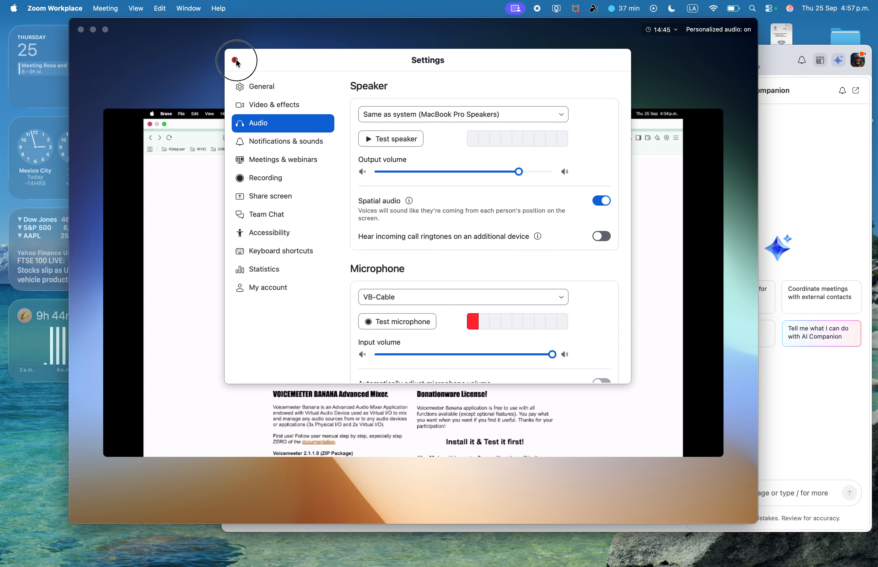
click(236, 60)
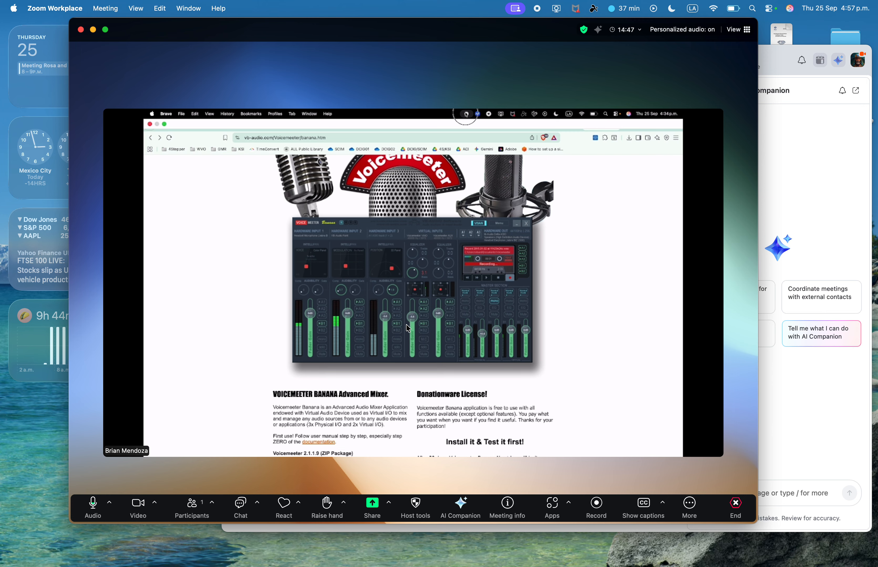
Switch to OBS, select the Videos scene and restart playback of the ATS video
click(592, 549)
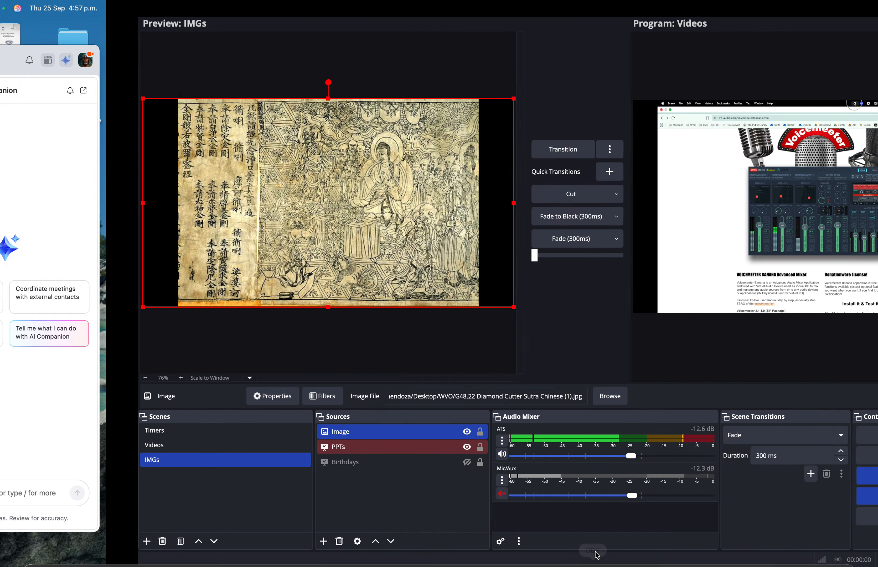
click(135, 446)
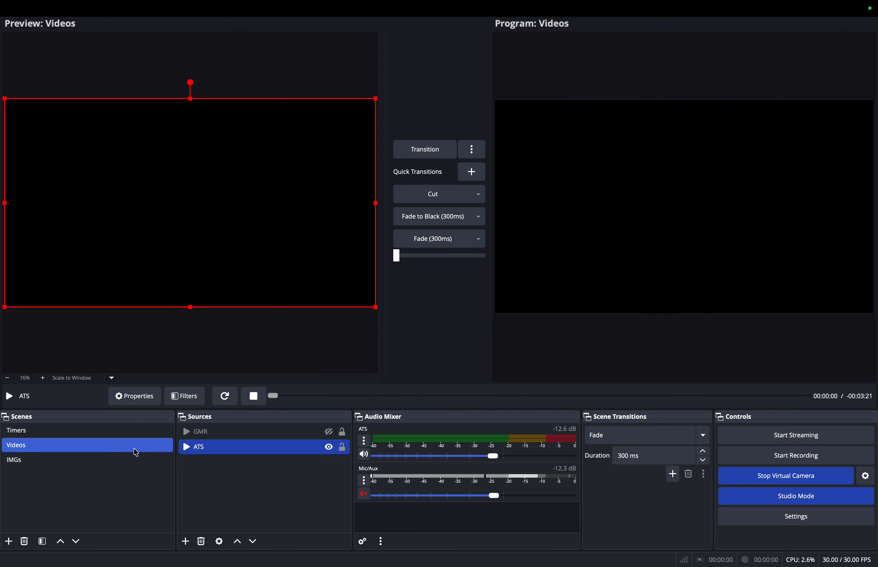
click(225, 397)
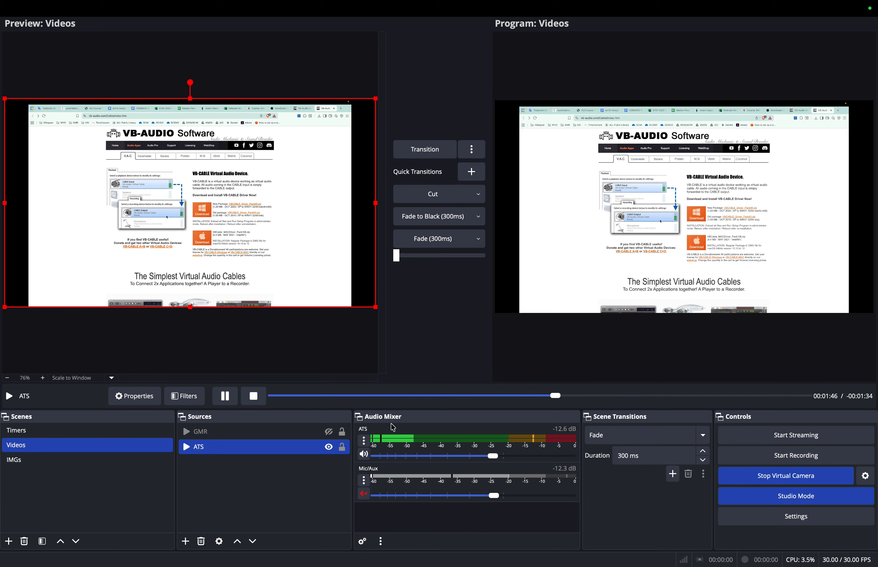
Open the advanced audio properties and turn off Active Sources Only to list every audio source
click(362, 542)
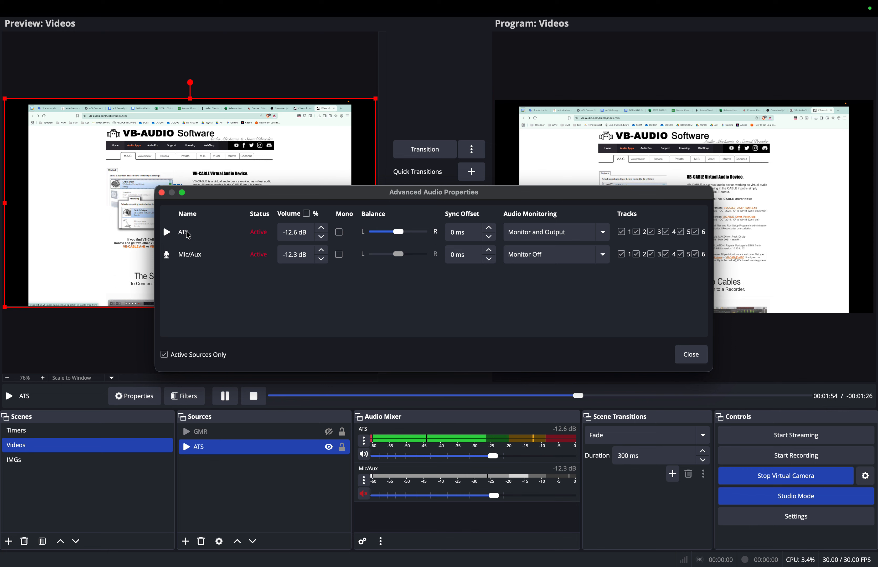
click(211, 358)
scroll(218, 262, down, 1)
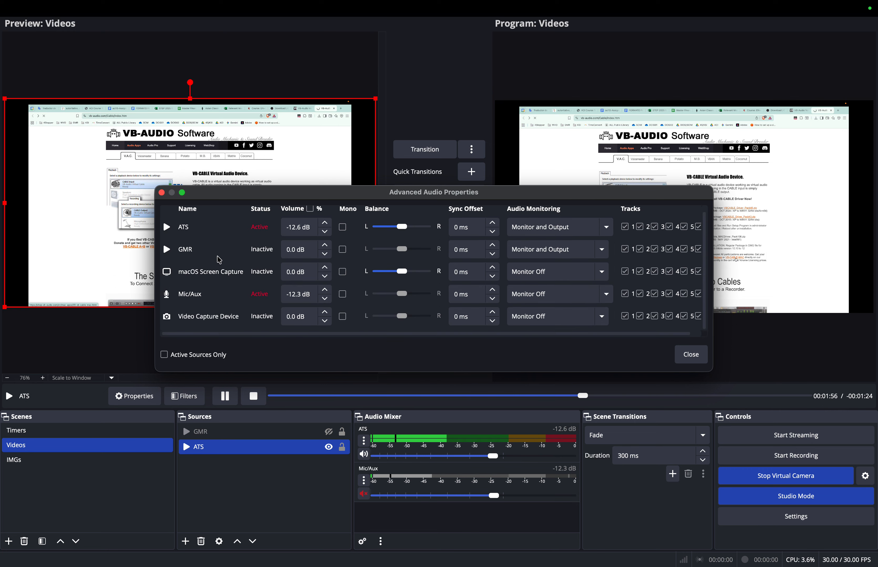
click(183, 356)
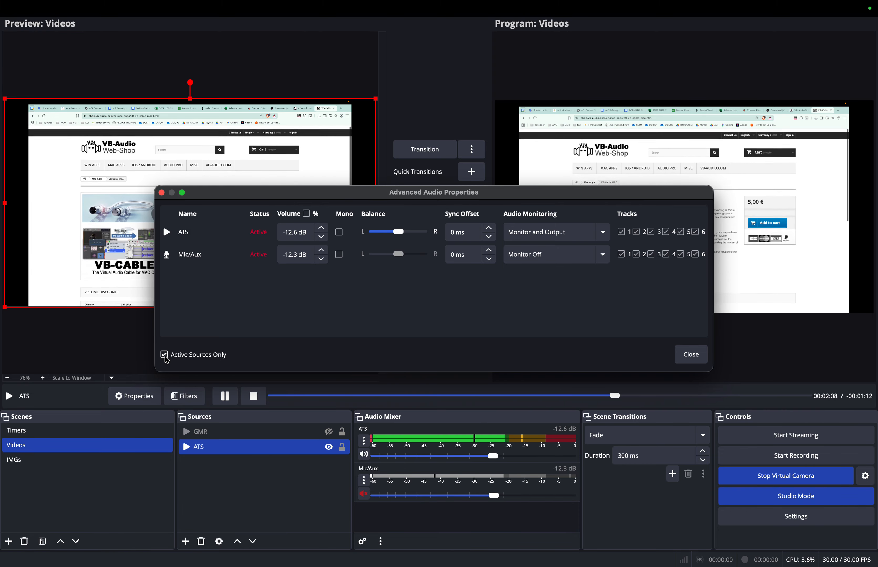
click(166, 360)
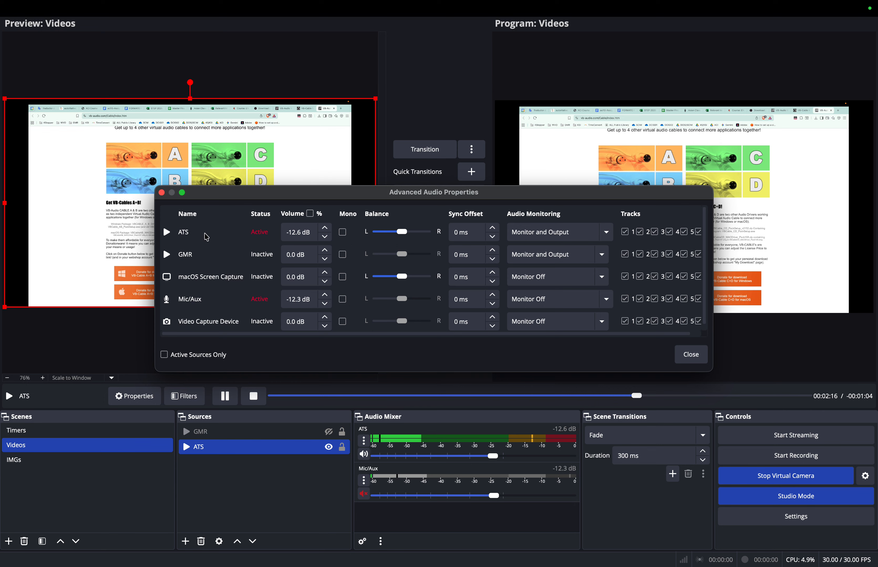
Rename the ATS source in the Videos scene as Tutorial
click(225, 455)
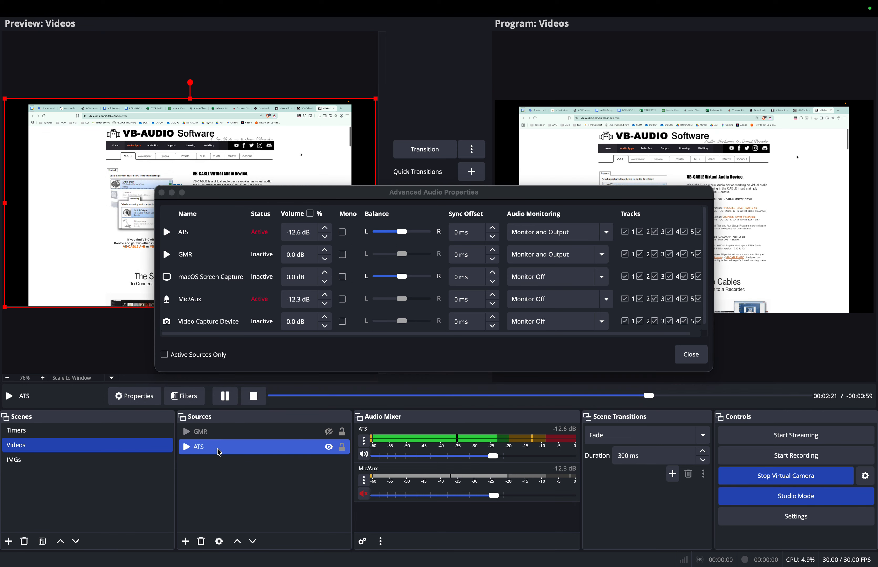
right_click(222, 453)
click(248, 408)
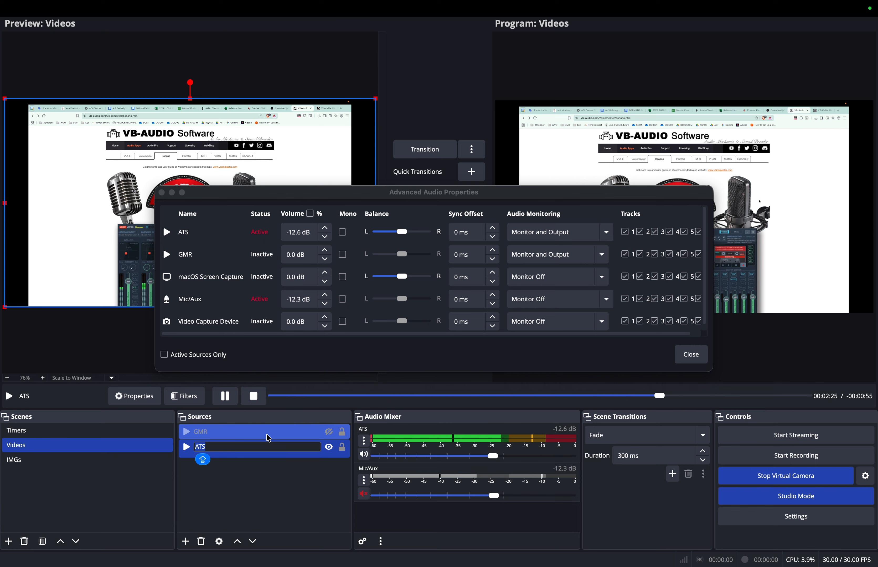
text(Tutorial)
key(Return)
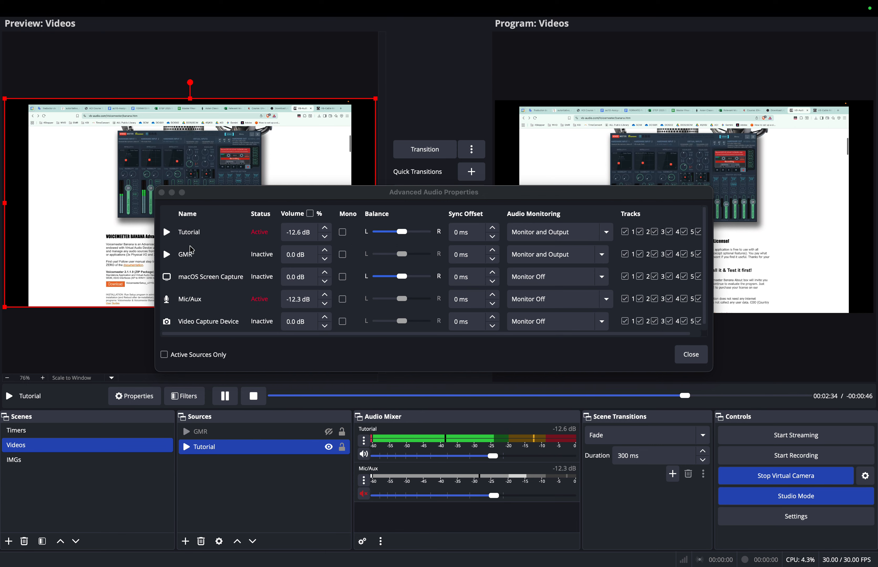
Set the Tutorial source's audio monitoring to Monitor and Output, and close the advanced audio properties
click(200, 233)
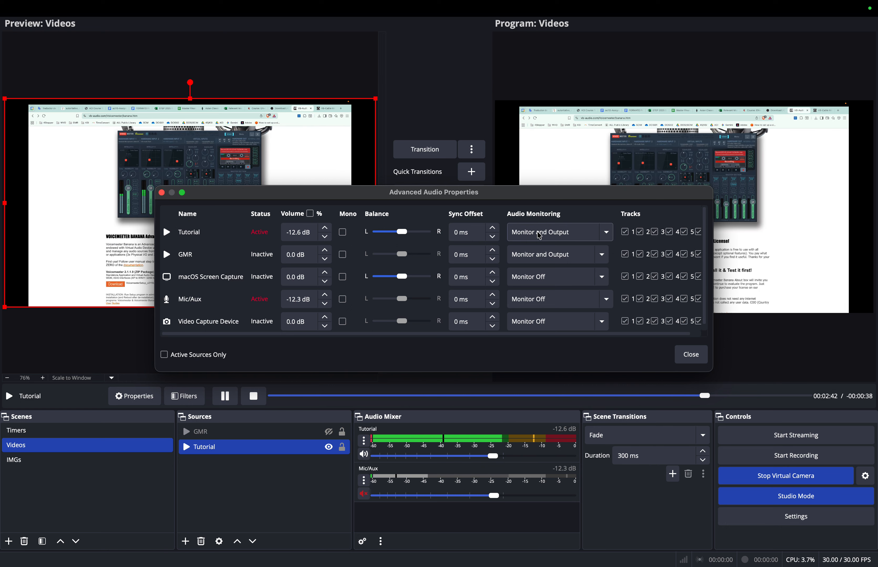
click(551, 280)
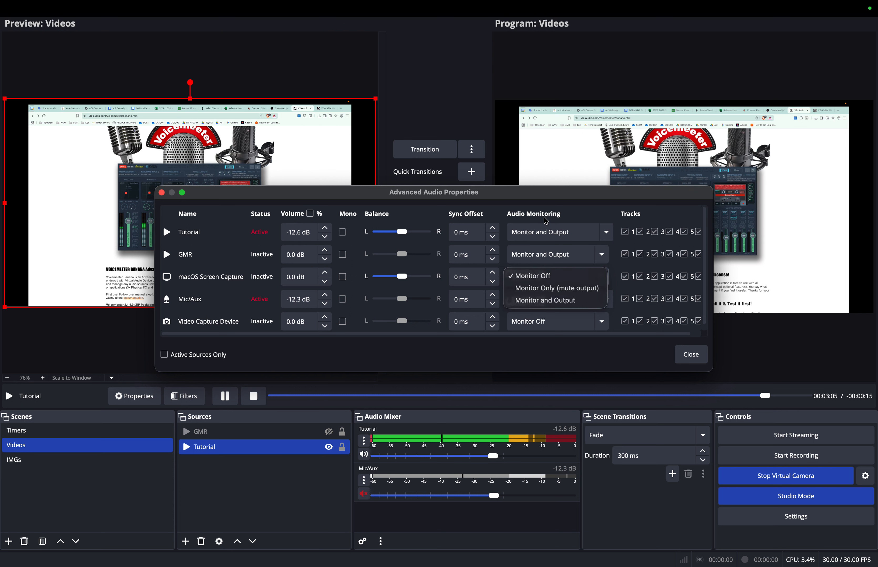
click(555, 282)
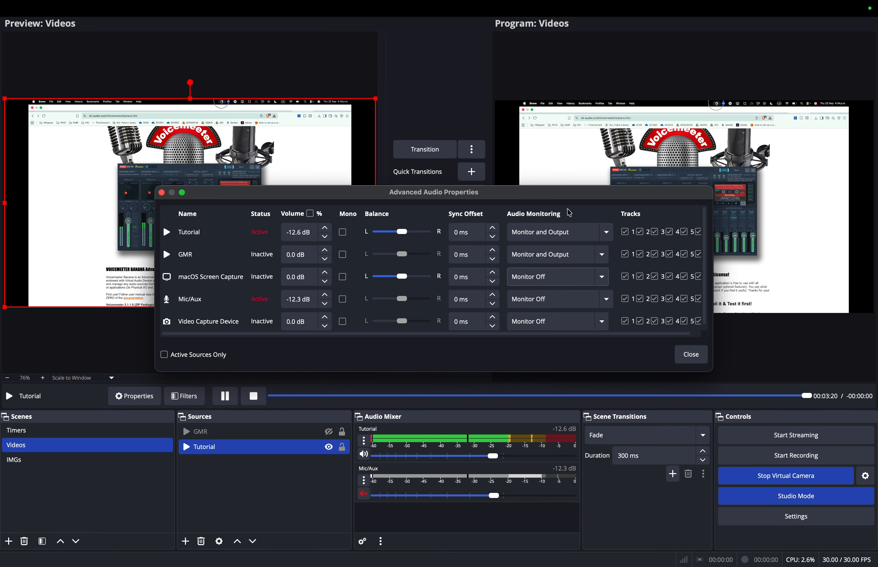
click(559, 235)
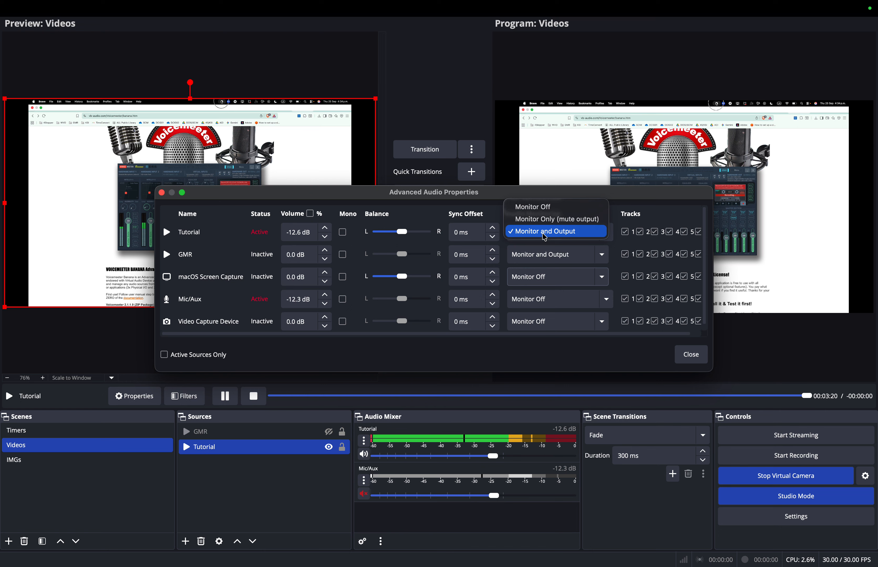
click(565, 232)
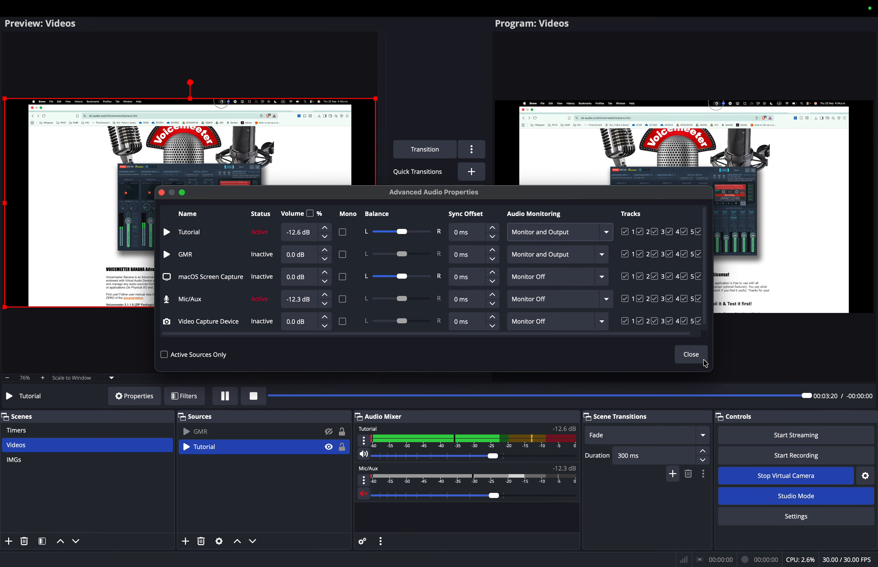
click(577, 236)
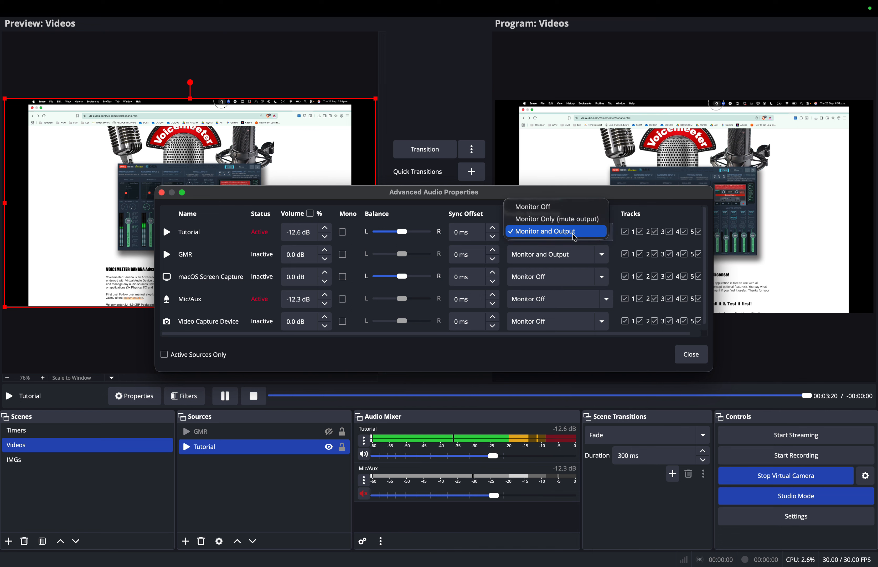
click(574, 233)
click(693, 358)
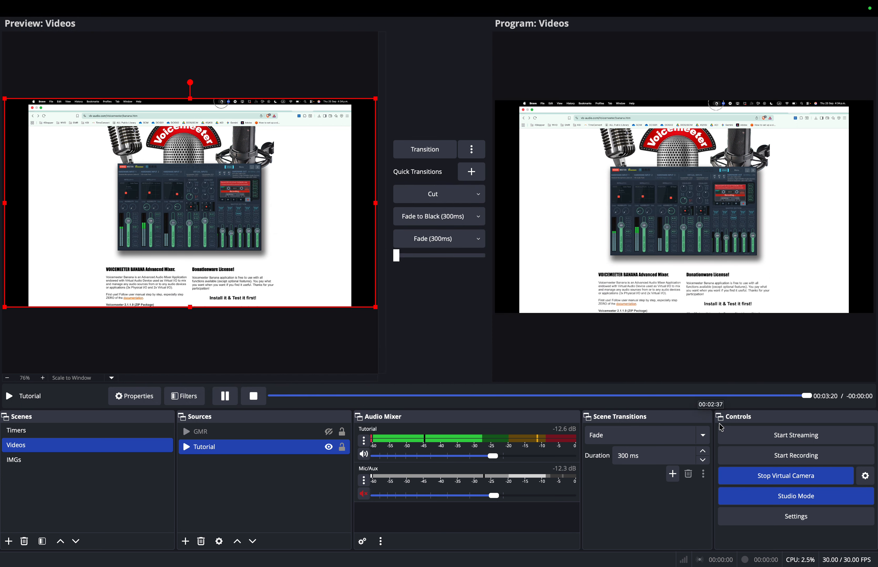
In the OBS audio settings, set the monitoring device to VB-Cable and accept the settings
click(803, 522)
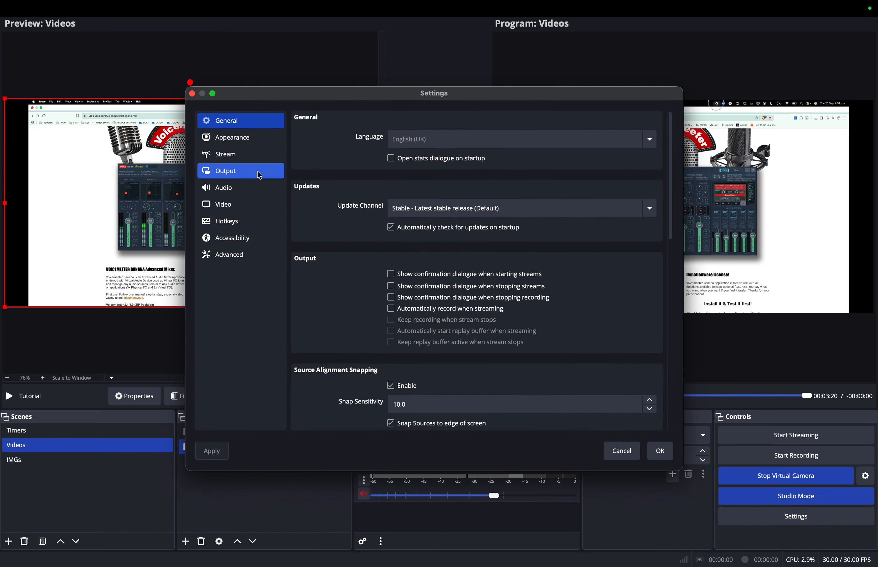
click(254, 188)
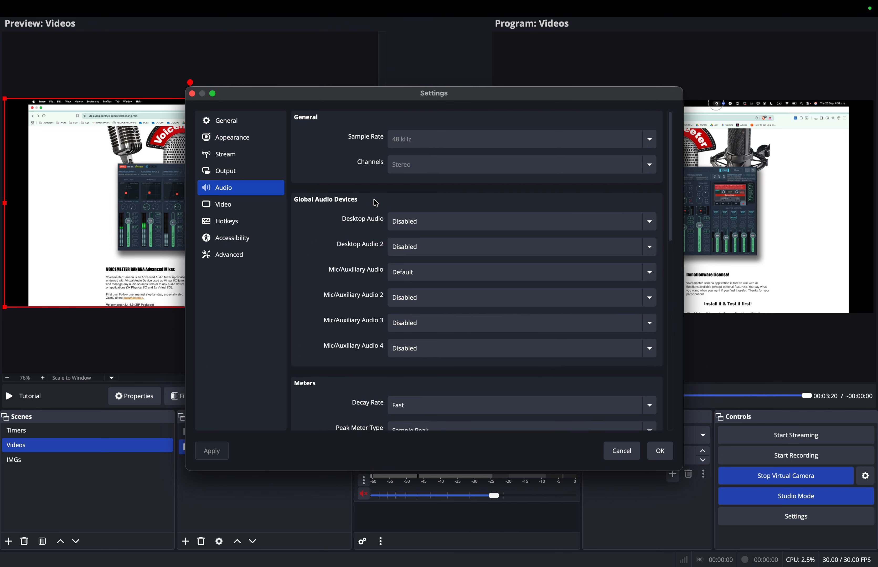
scroll(375, 203, down, 5)
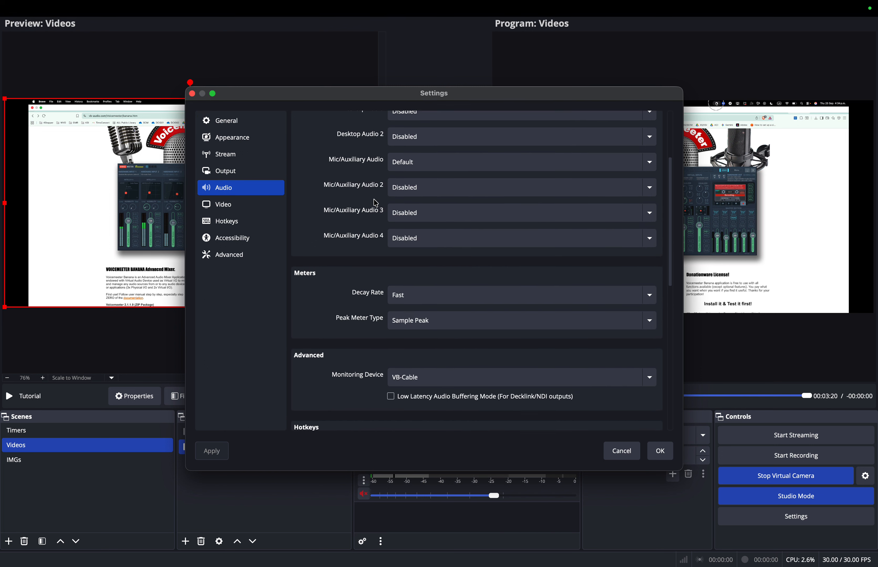
scroll(375, 203, down, 5)
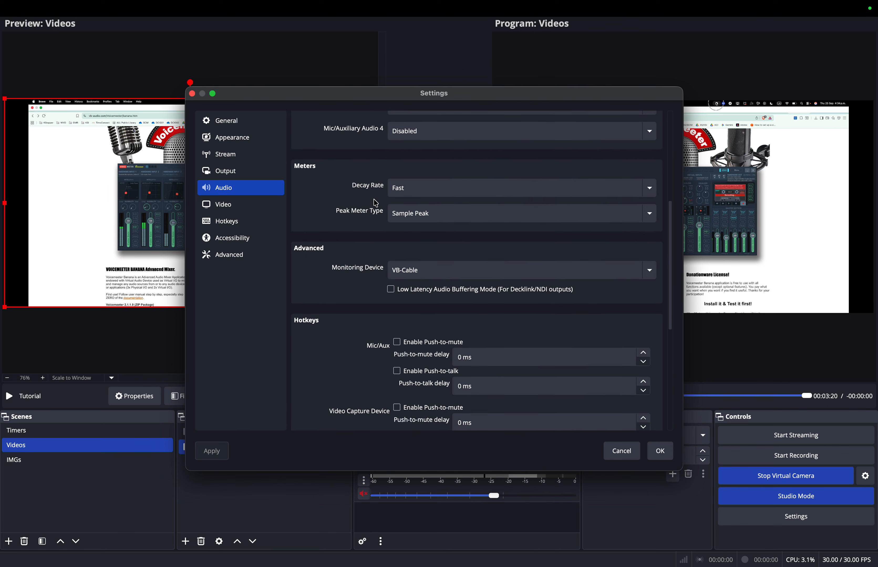
scroll(351, 286, down, 5)
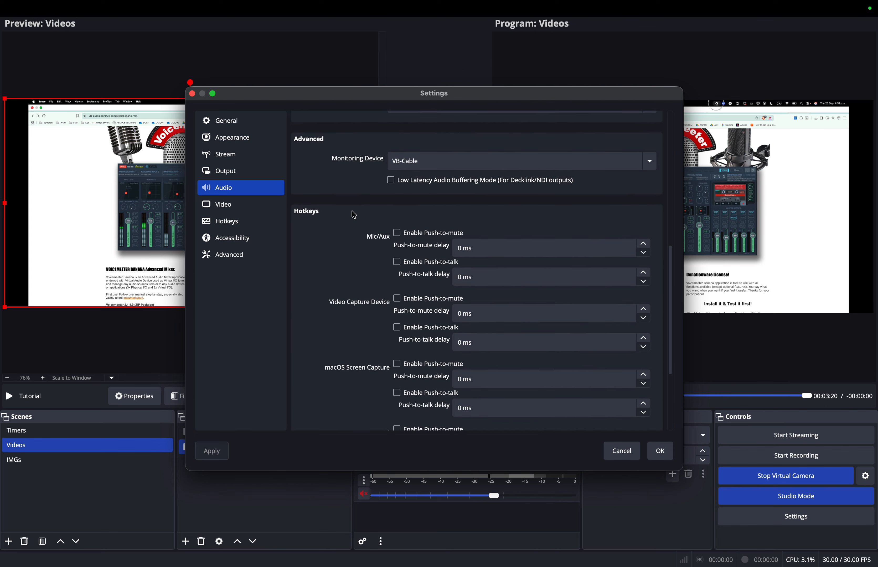
scroll(326, 151, down, 1)
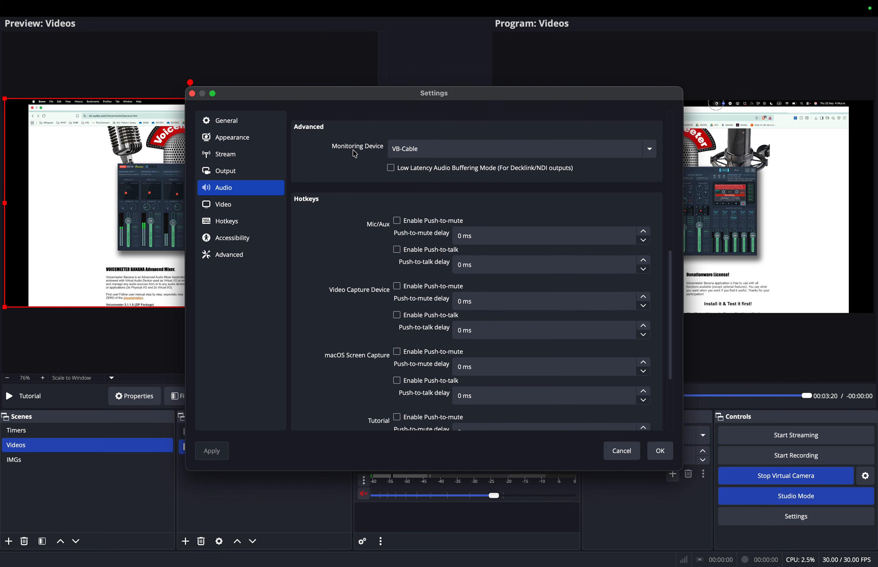
click(420, 154)
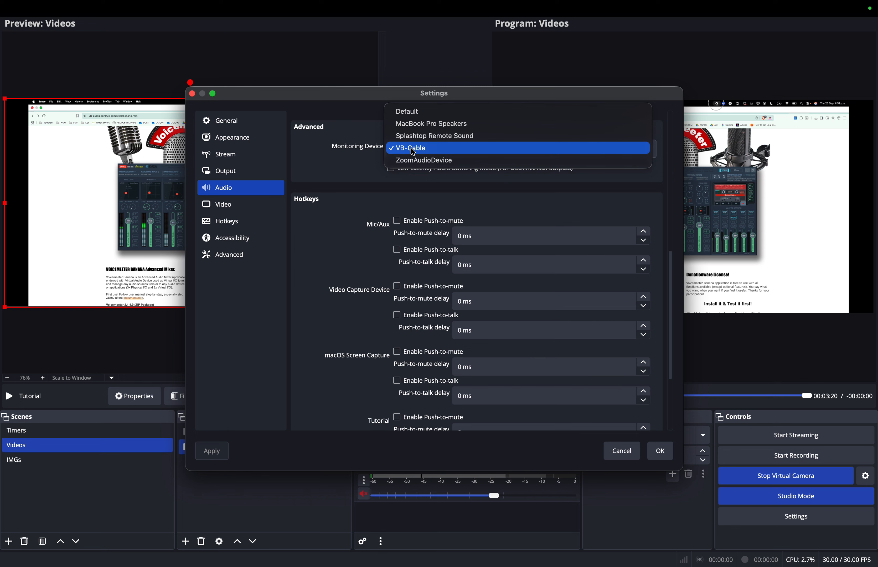
click(441, 151)
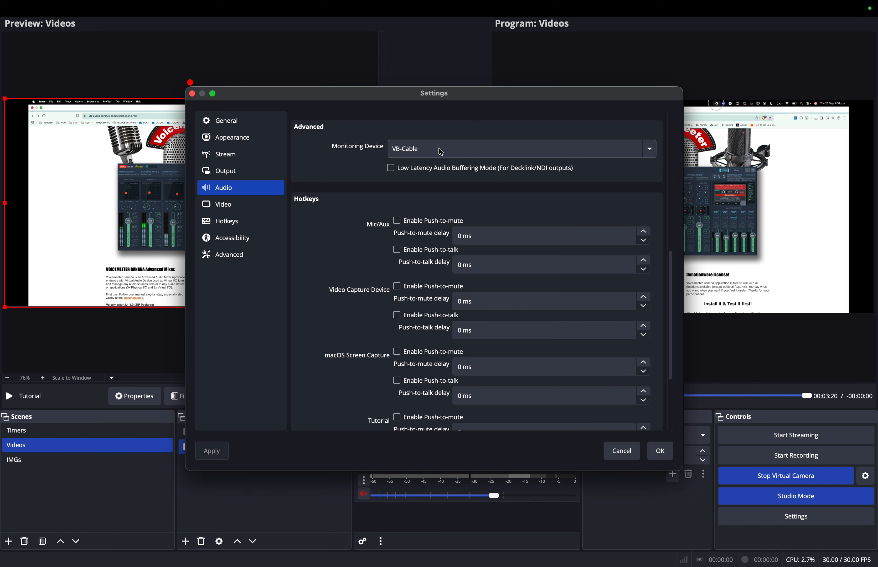
click(659, 451)
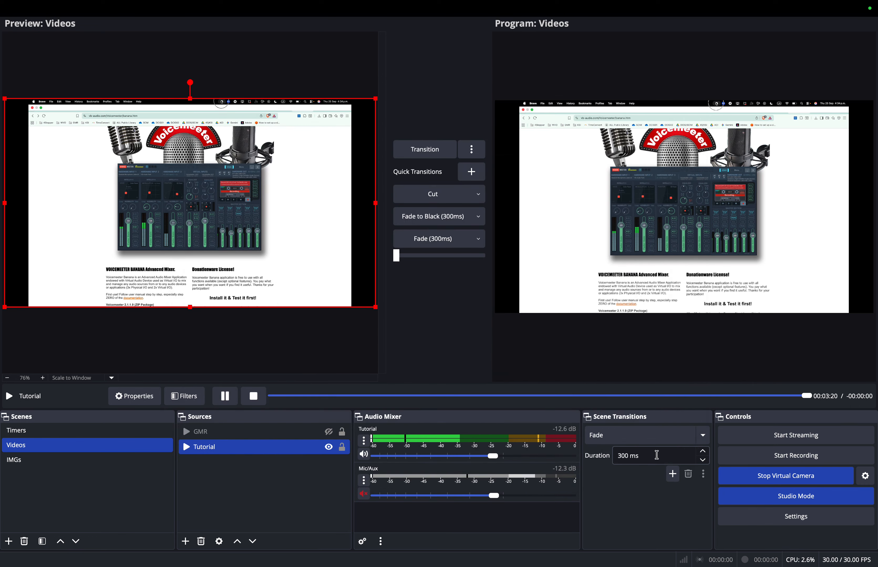
Switch to Zoom to check the meeting window, and return to OBS
click(275, 431)
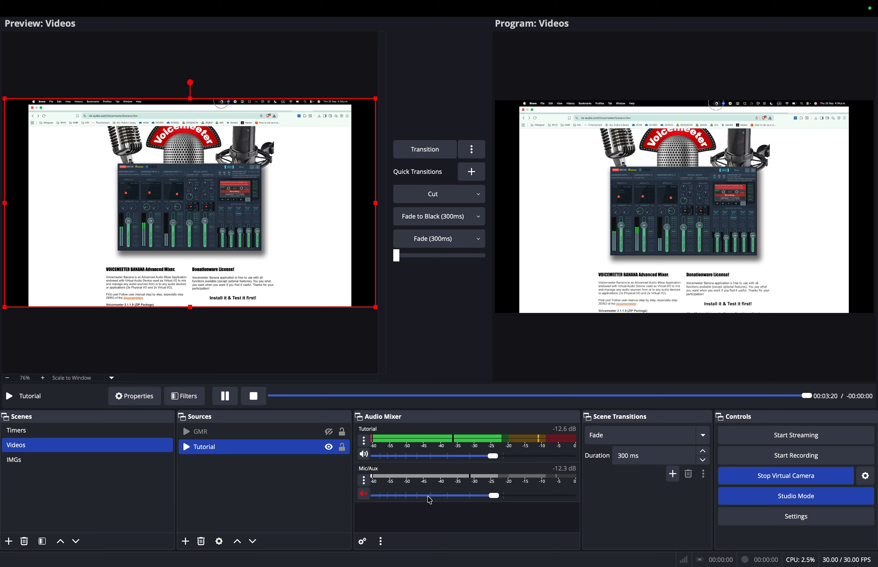
mouse_move(500, 560)
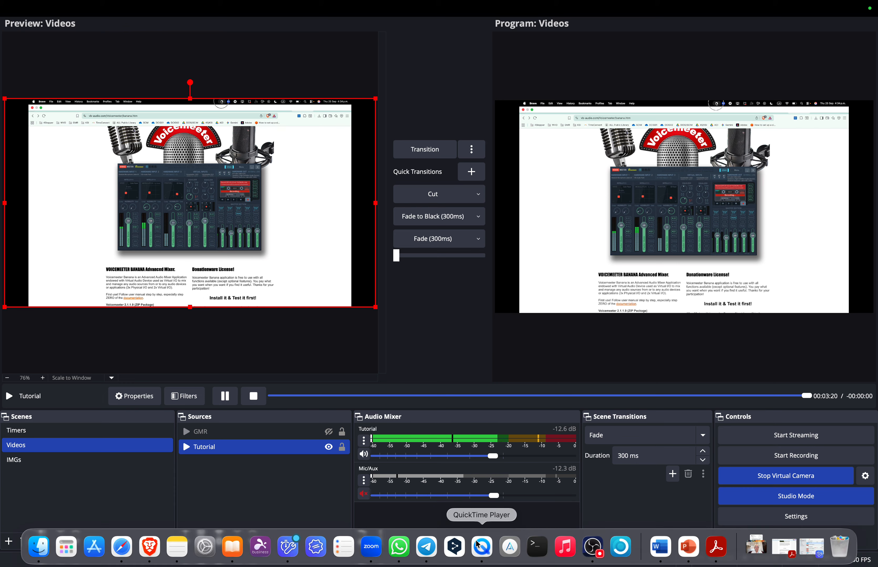
click(371, 547)
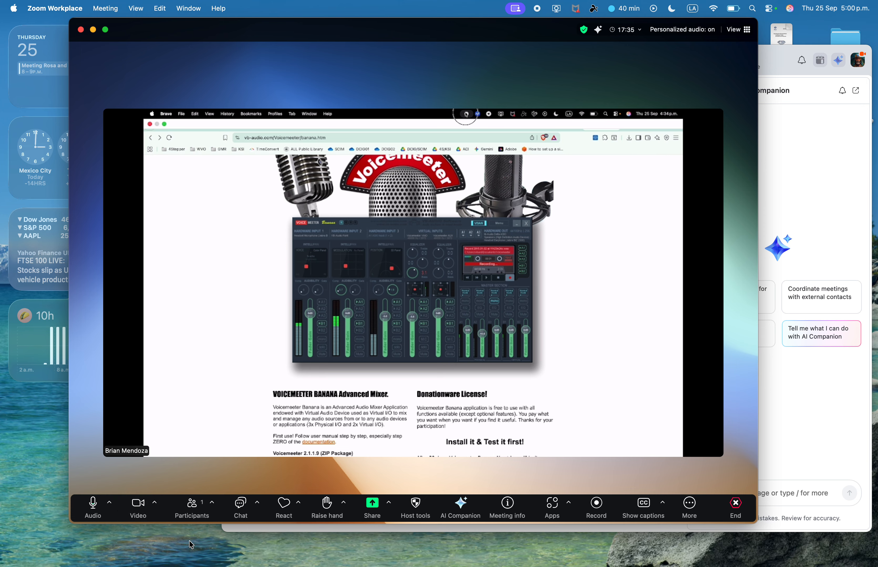
key(ctrl+Right)
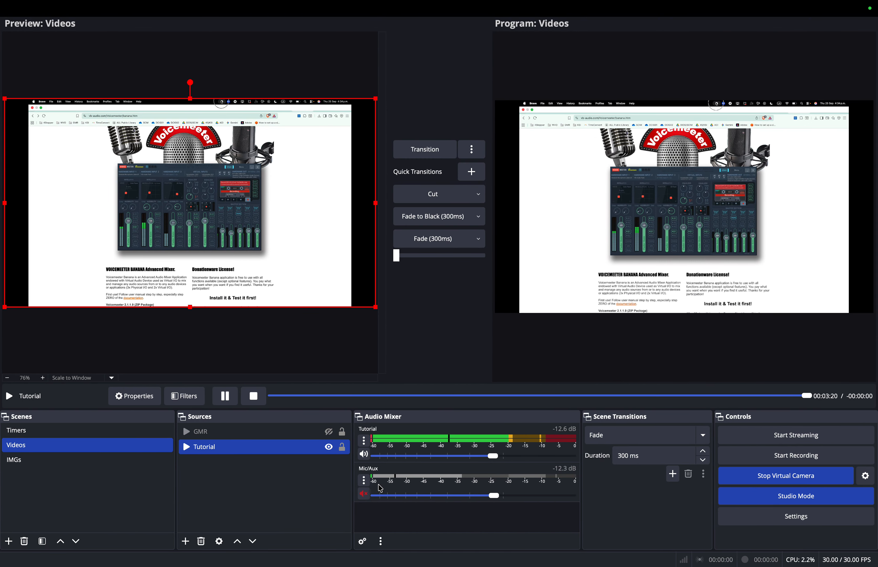
Delete the Tutorial source from the Videos scene, leaving no source selected
click(201, 542)
click(475, 222)
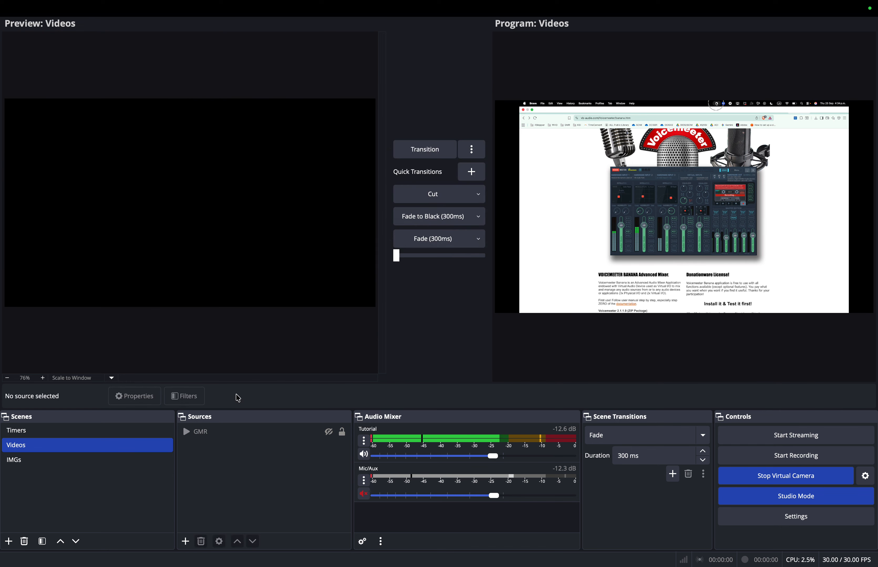
click(234, 437)
click(216, 464)
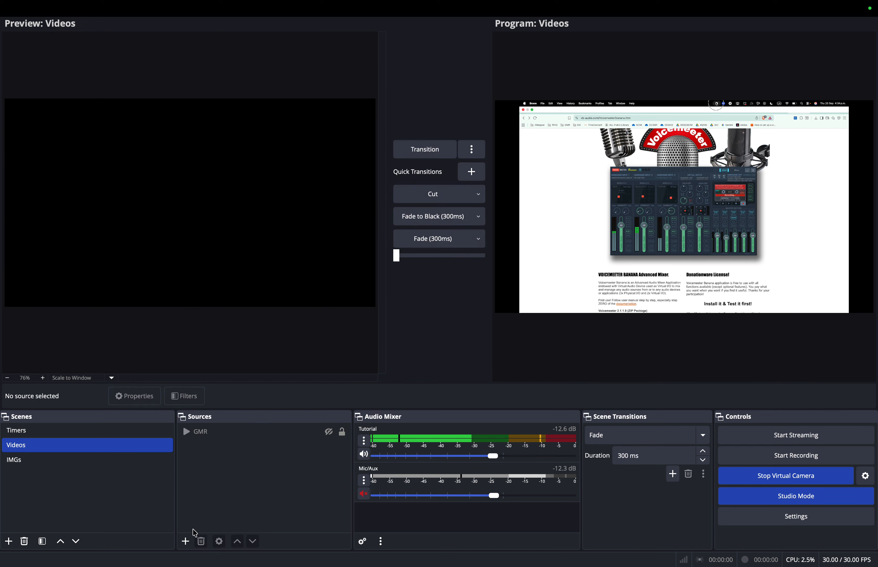
Add a new visible media source named Tutorial2 to the Videos scene
click(185, 541)
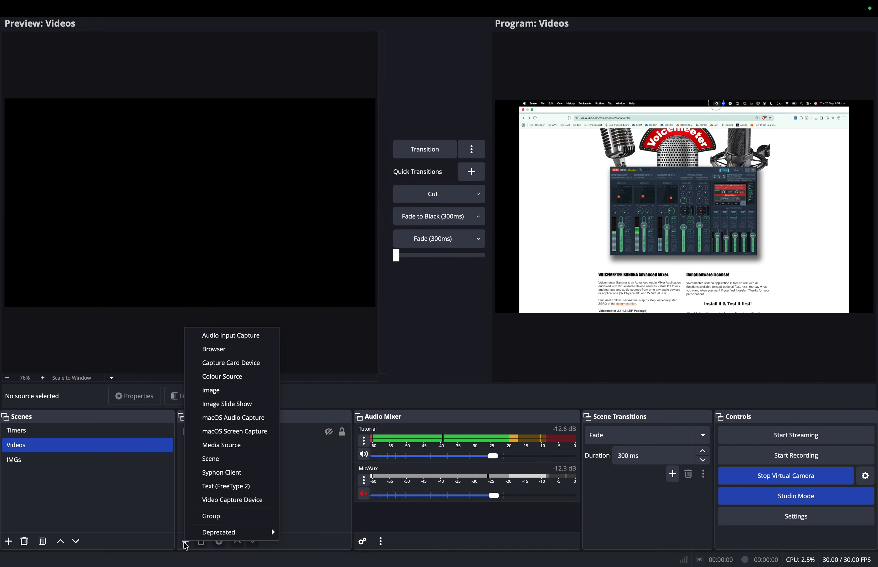
click(251, 445)
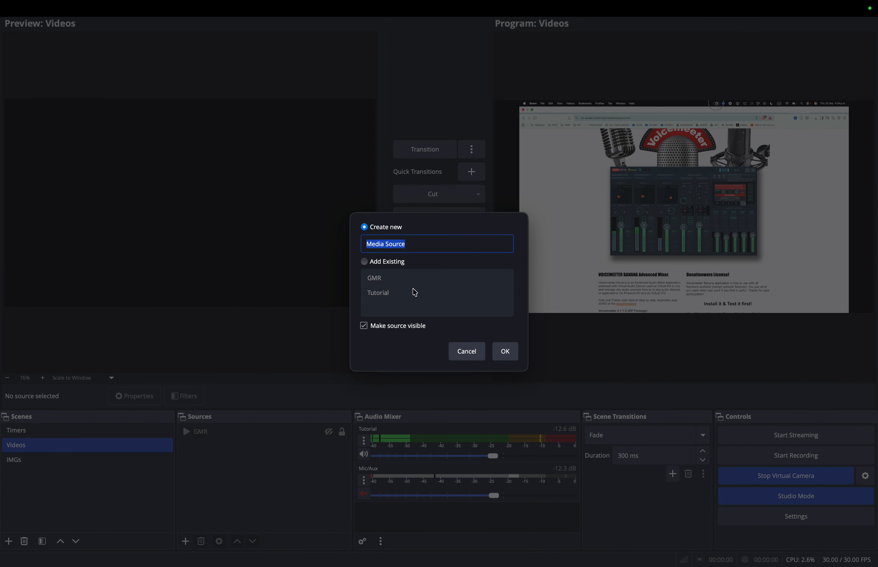
key(BackSpace)
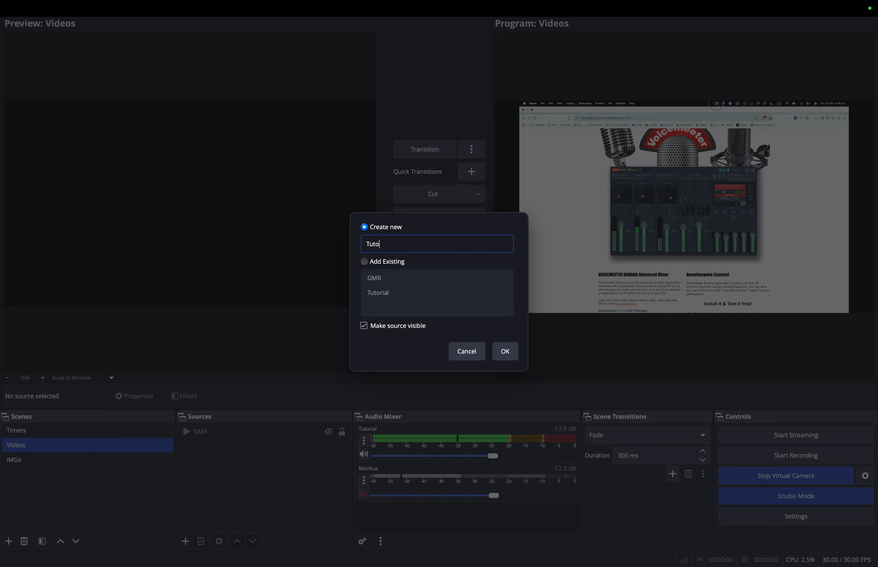
text(Tutorial)
key(Return)
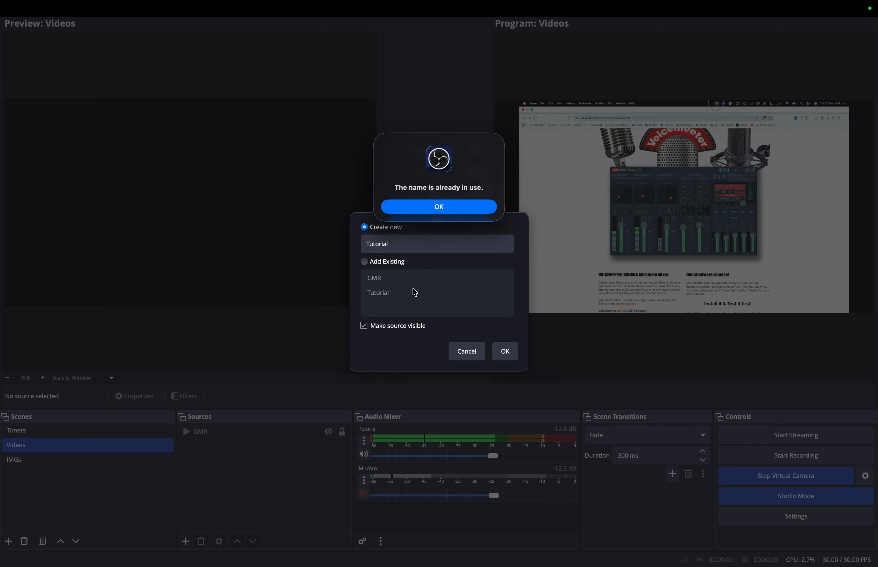
click(447, 214)
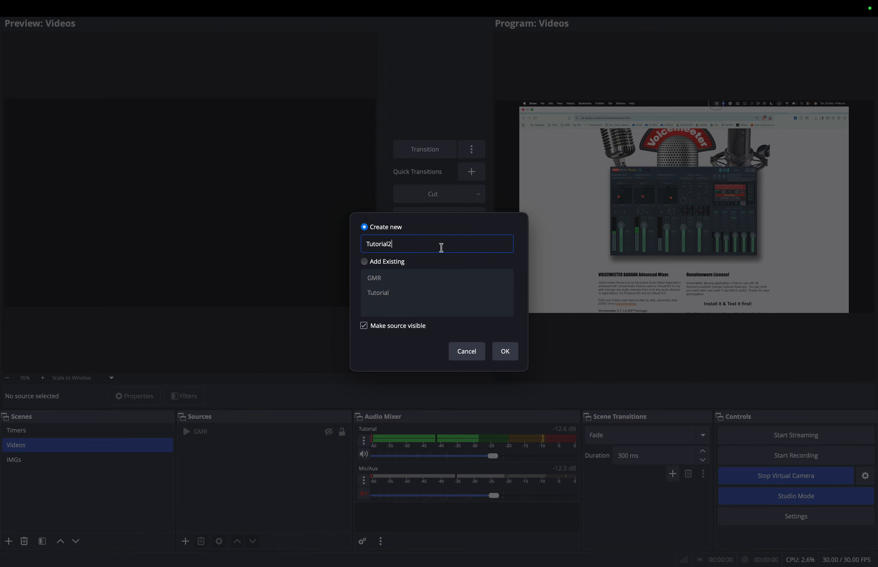
click(505, 351)
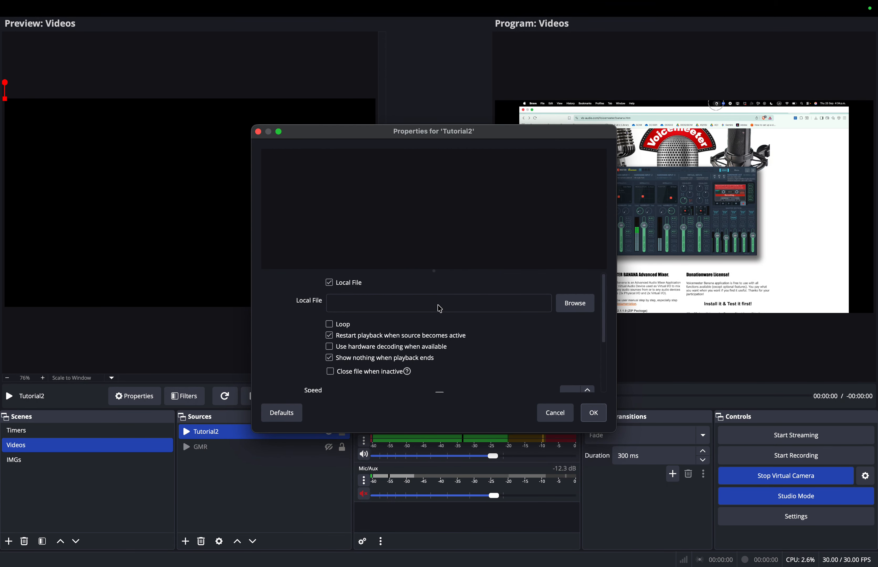
Choose Pre-requisites.mov from the Desktop as Tutorial2's local file and turn on Loop
click(575, 303)
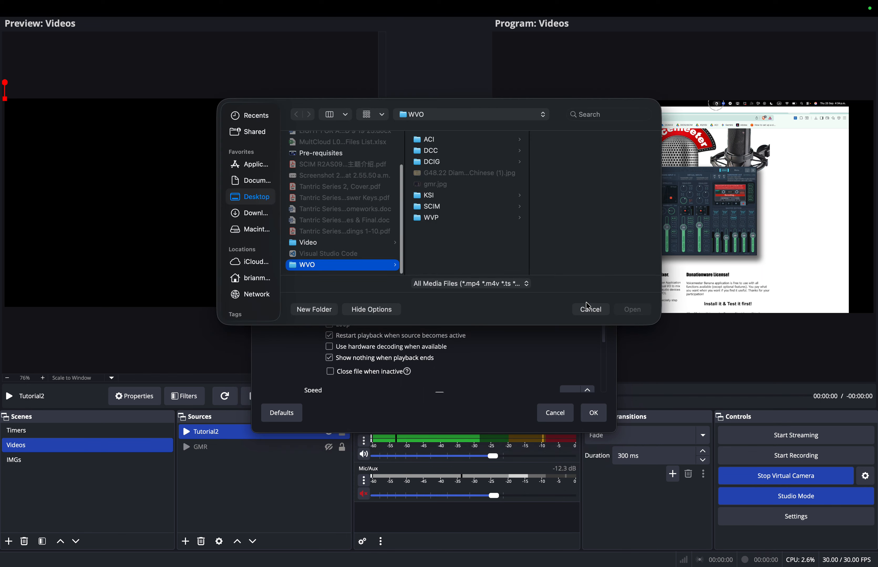
click(332, 153)
click(632, 310)
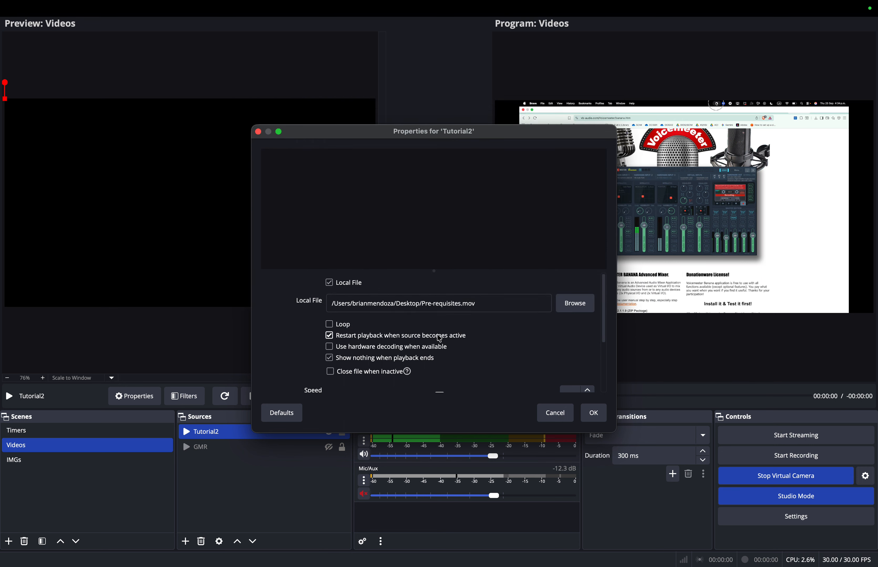
scroll(439, 337, down, 3)
scroll(369, 321, up, 2)
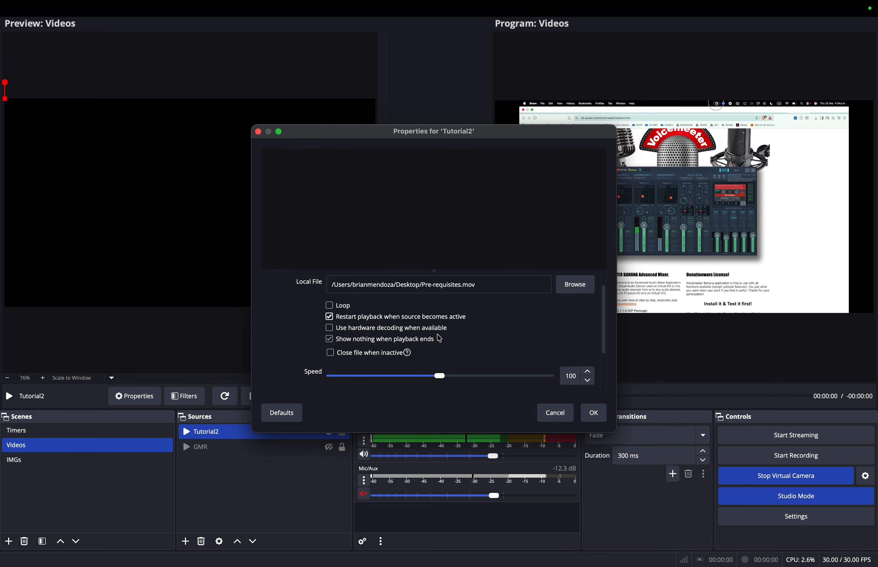
click(331, 308)
click(331, 308)
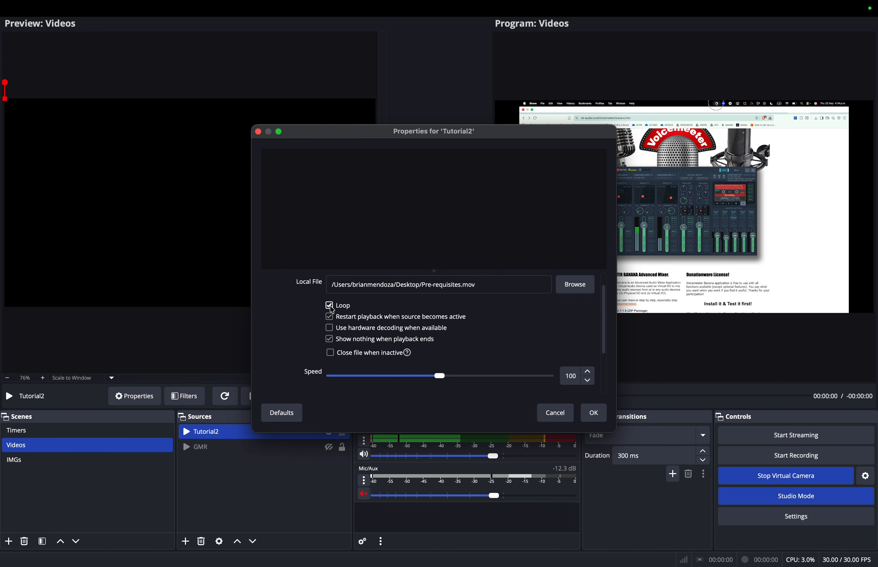
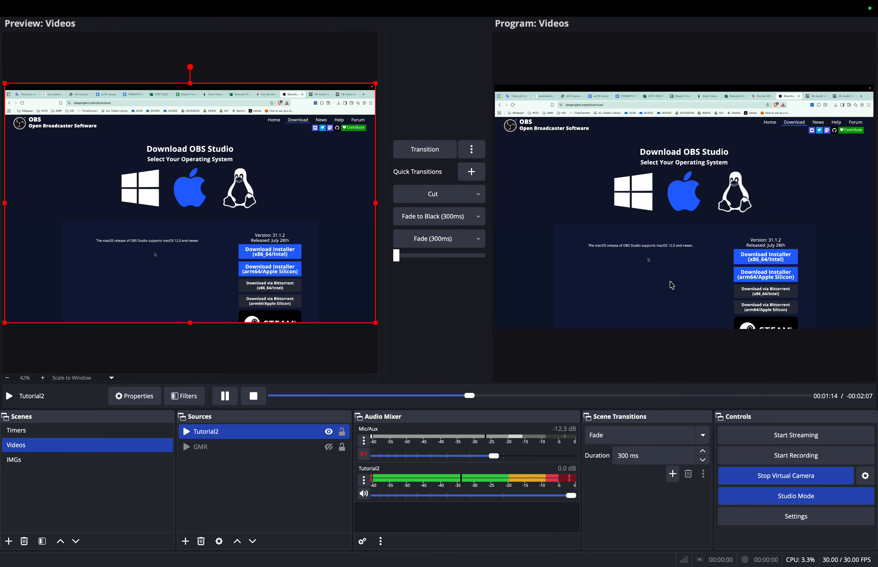
Switch to Zoom and bring up the microphone section of its audio settings, moving the settings window over the meeting
mouse_move(389, 552)
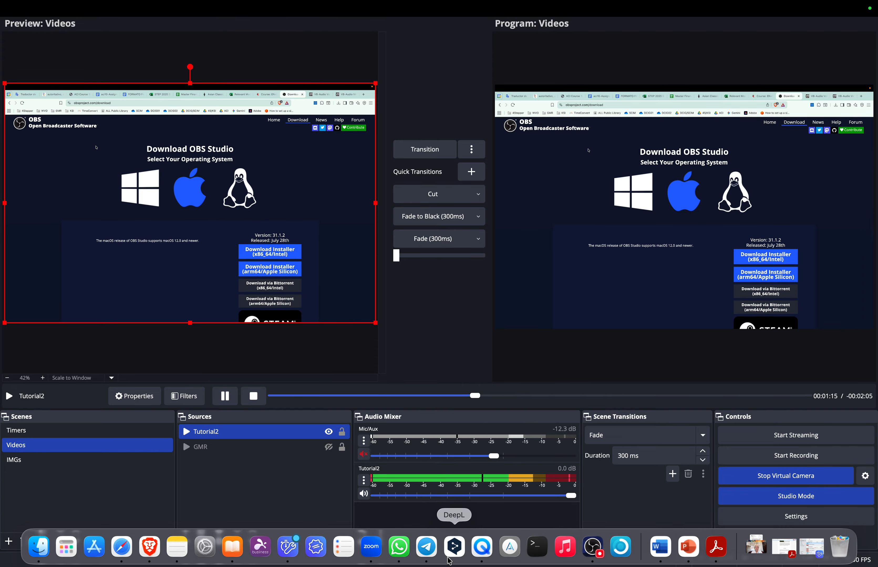
click(371, 546)
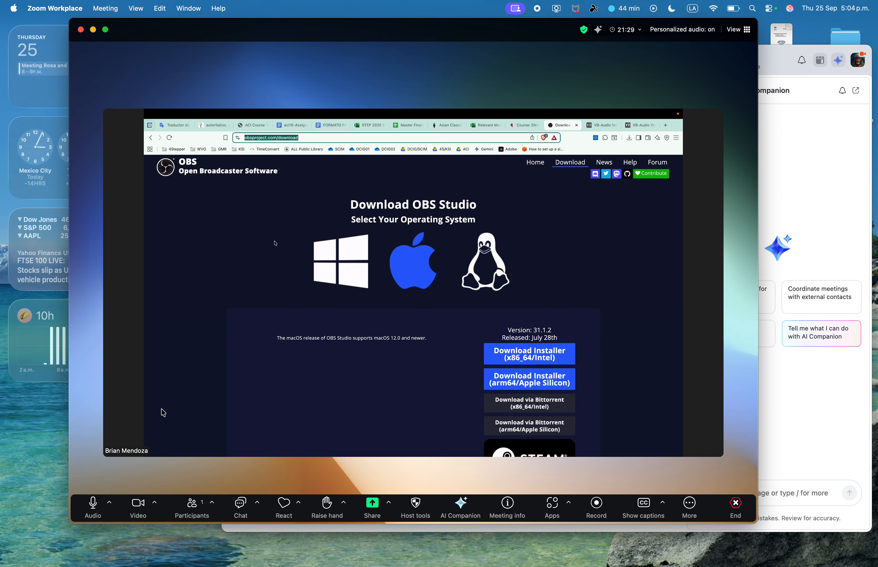
click(109, 503)
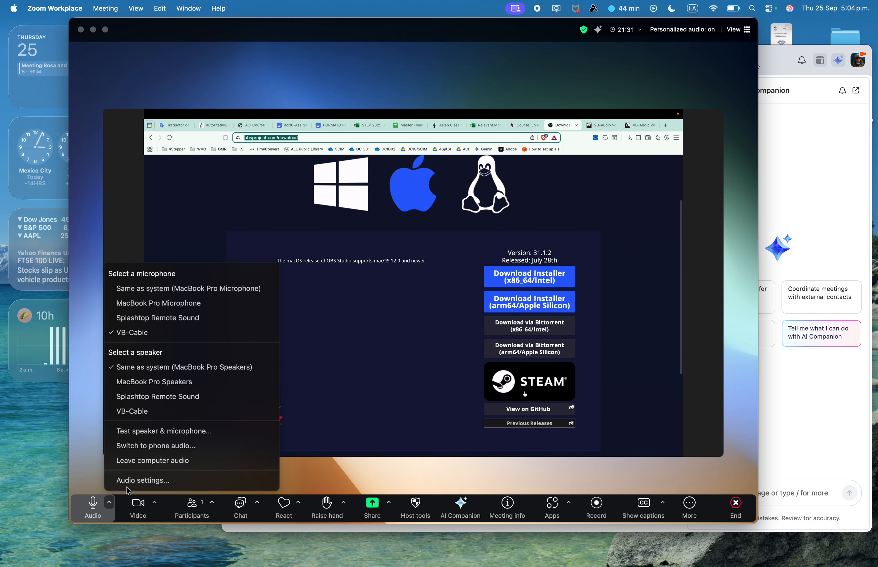
click(139, 481)
scroll(456, 244, down, 5)
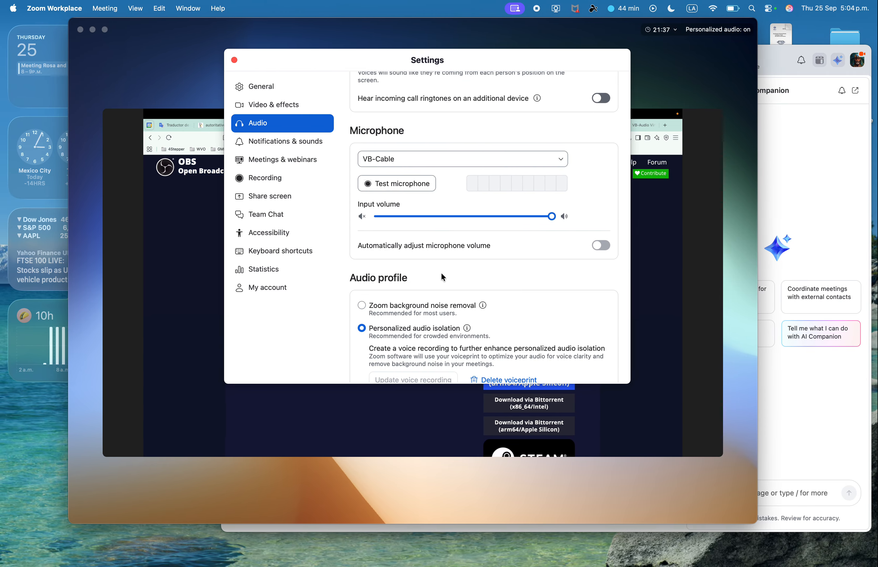
drag(344, 60, 212, 188)
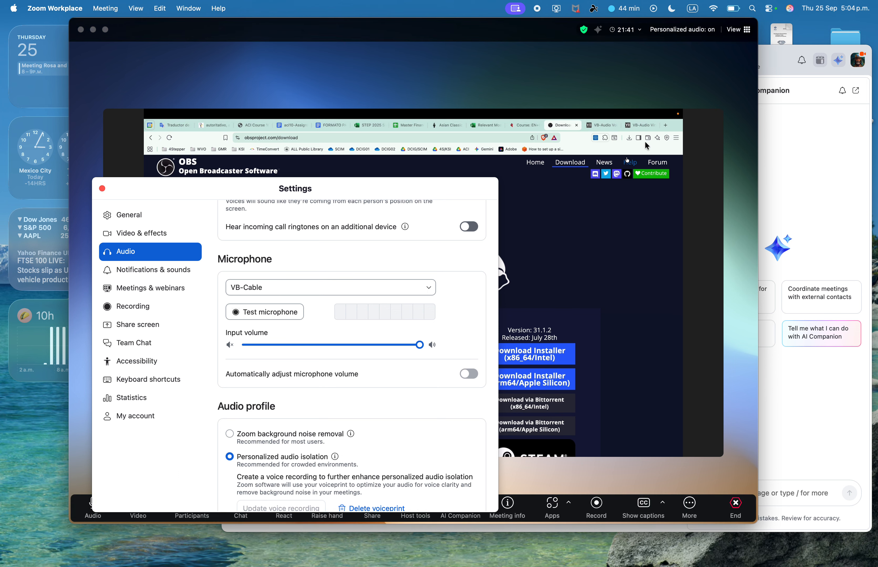
drag(413, 190, 542, 92)
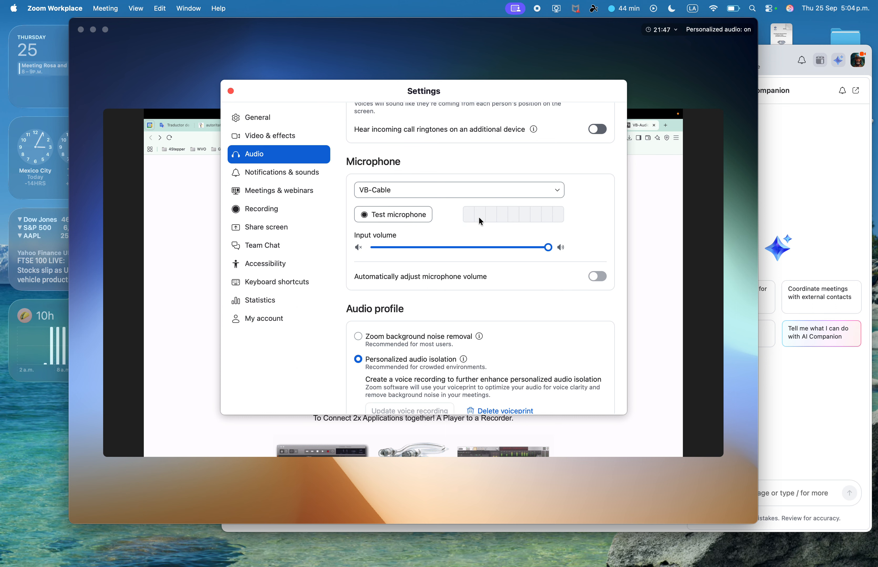
Test the microphone input in Zoom and check the device list, keeping VB-Cable as the microphone
click(514, 217)
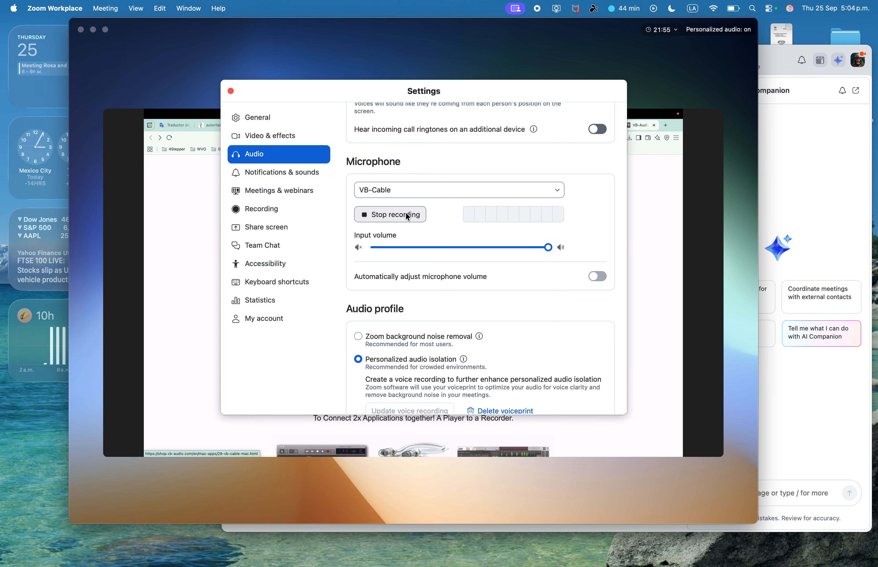
click(407, 217)
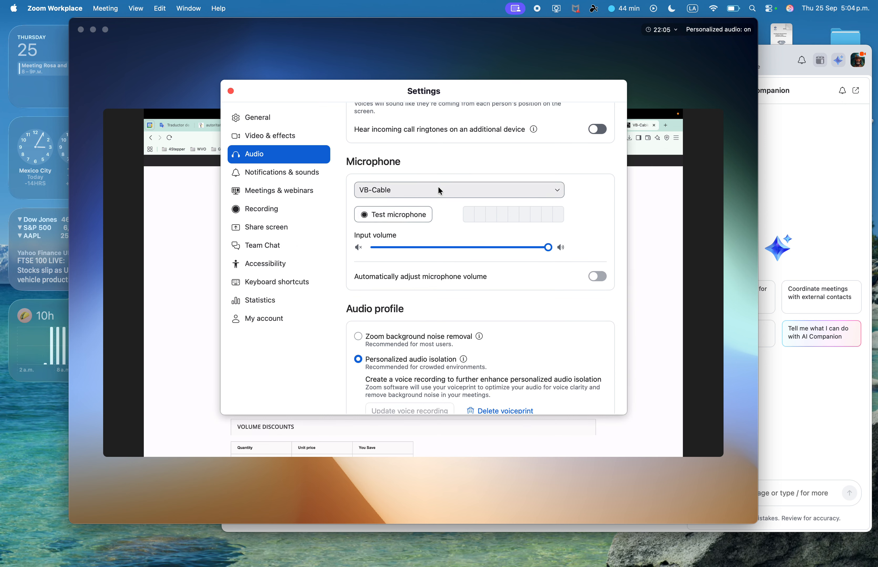
click(439, 190)
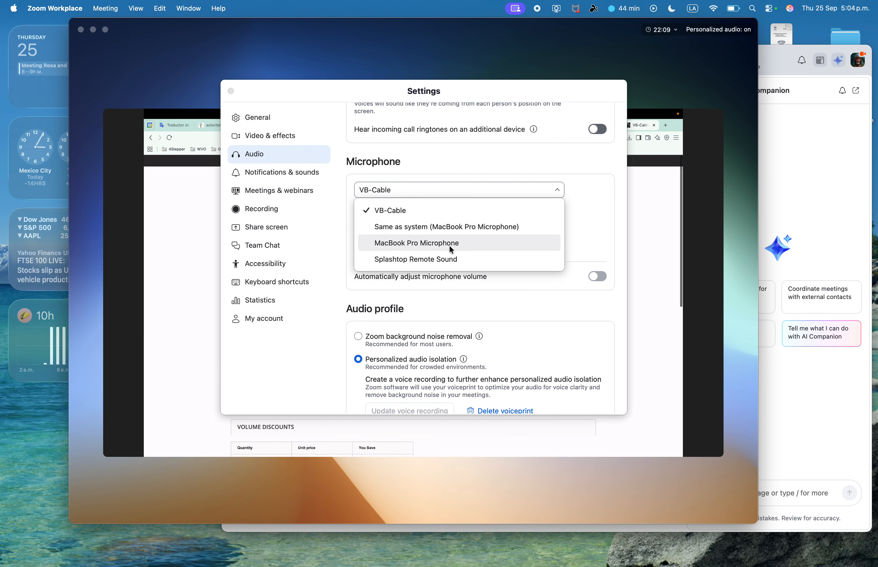
click(439, 209)
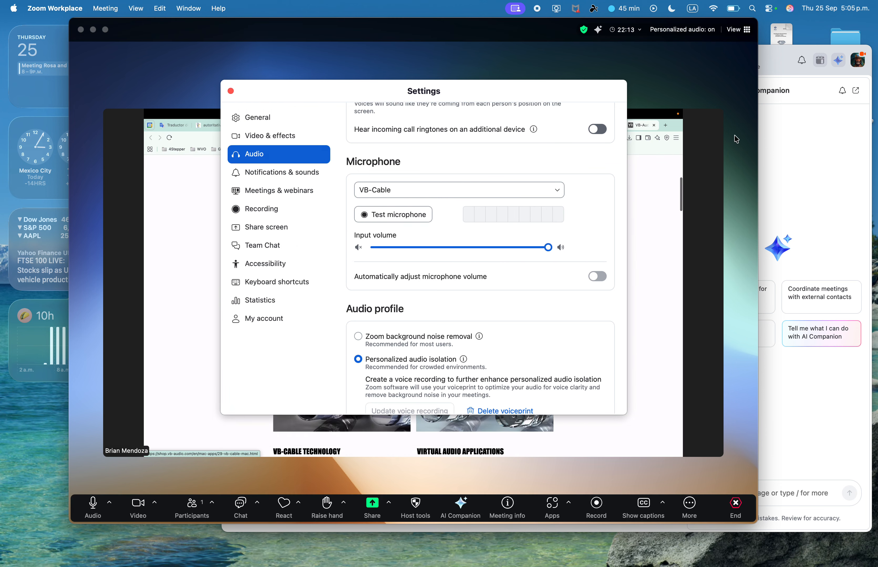
click(526, 193)
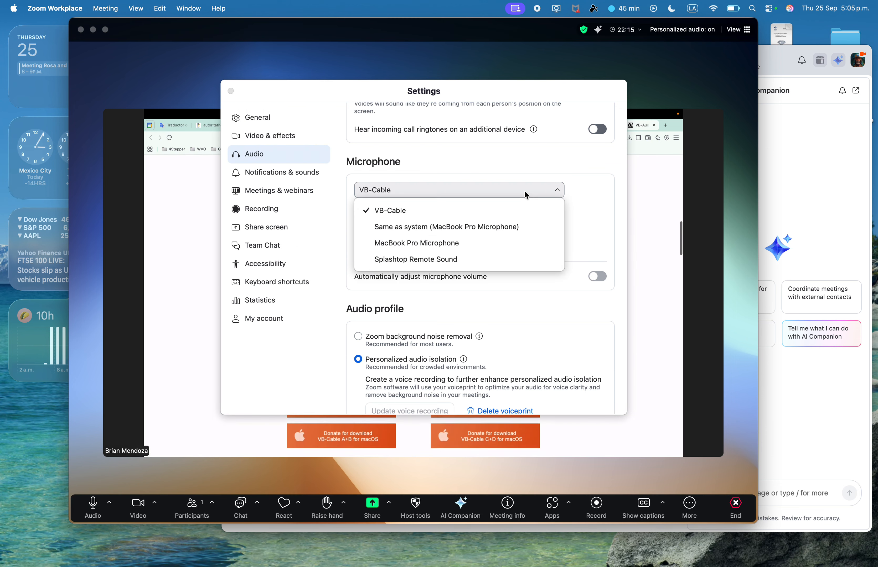
click(495, 168)
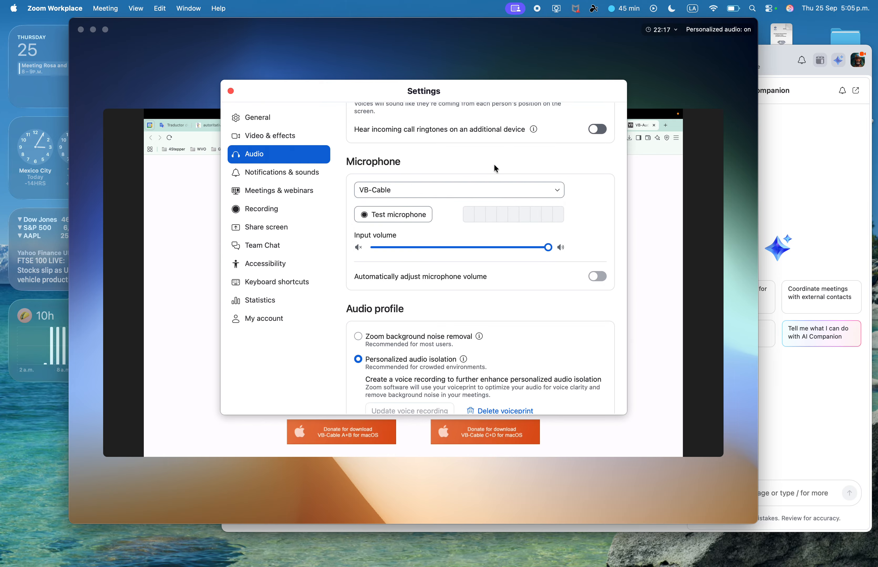
Return to OBS with Zoom's settings closed, and set Tutorial2's audio monitoring to Monitor and Output
key(ctrl+Right)
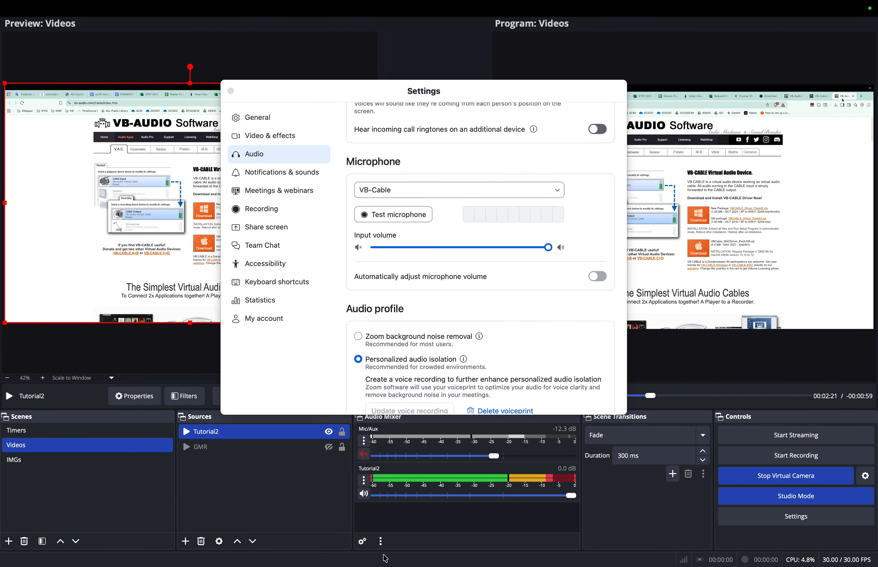
click(230, 91)
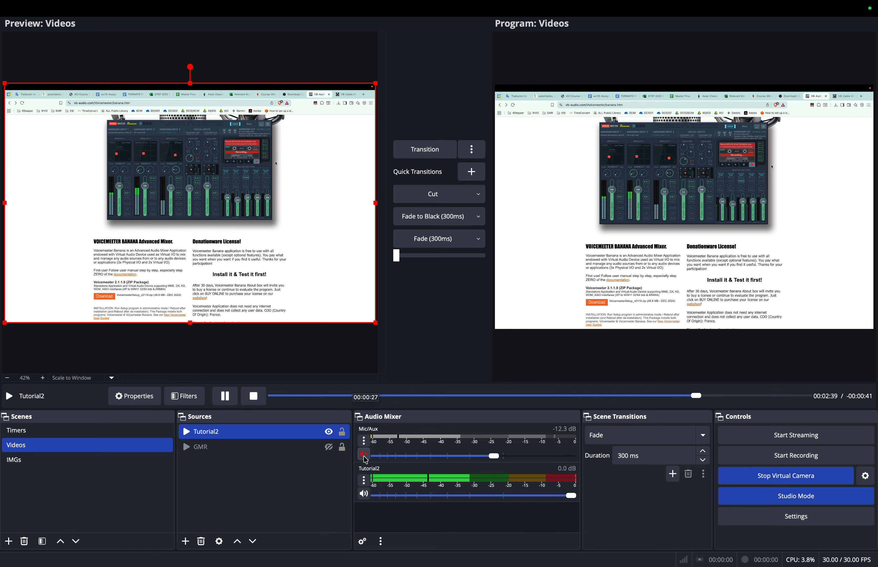
click(362, 542)
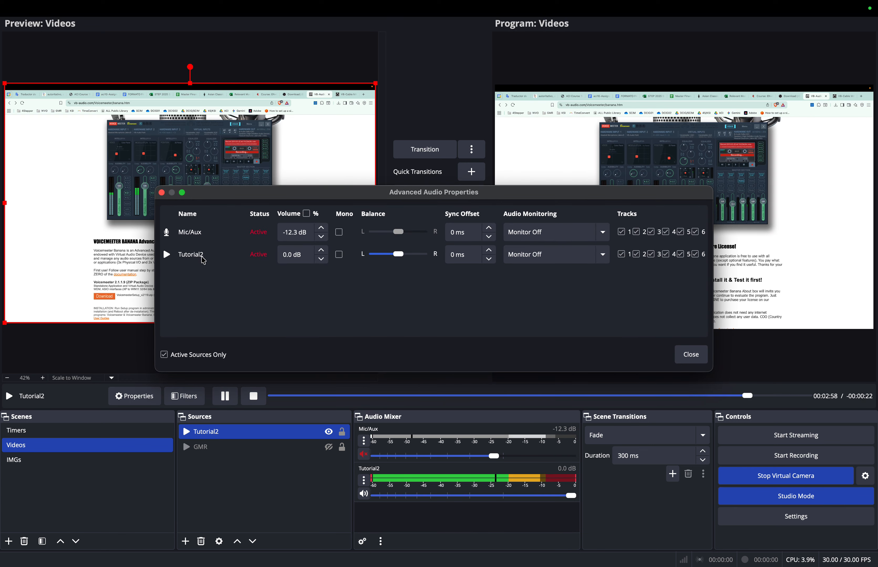
click(542, 256)
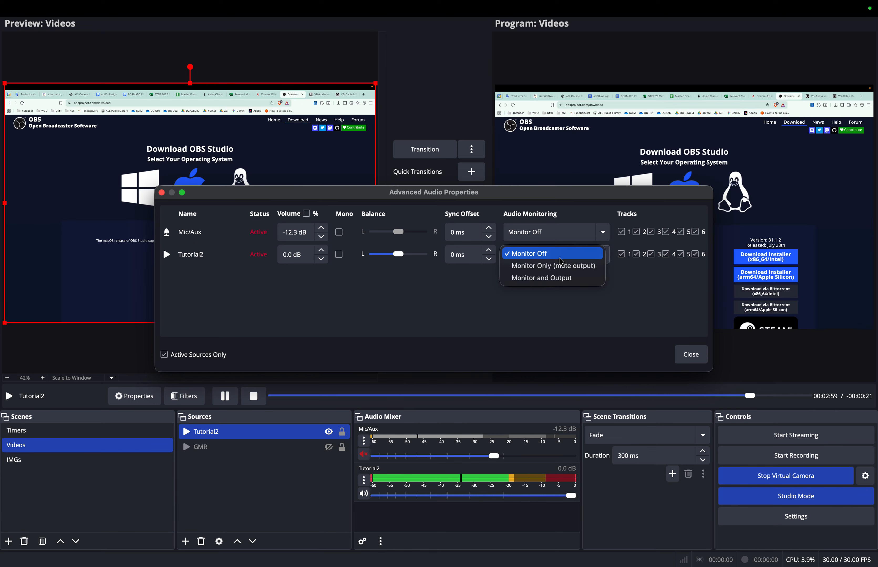
click(555, 284)
click(687, 360)
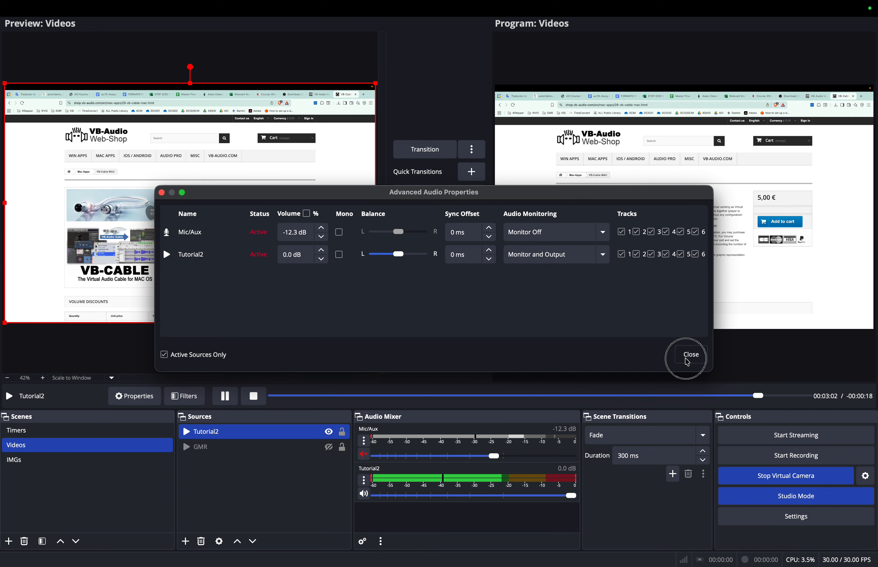
Check the monitoring device in the OBS audio settings and Tutorial2's monitoring mode in the advanced audio properties
click(750, 516)
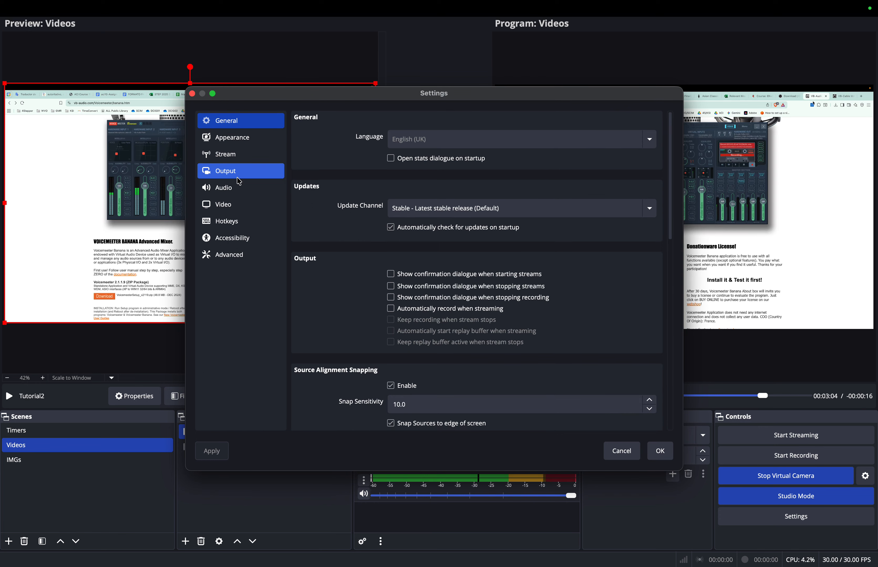
click(240, 187)
scroll(376, 368, down, 4)
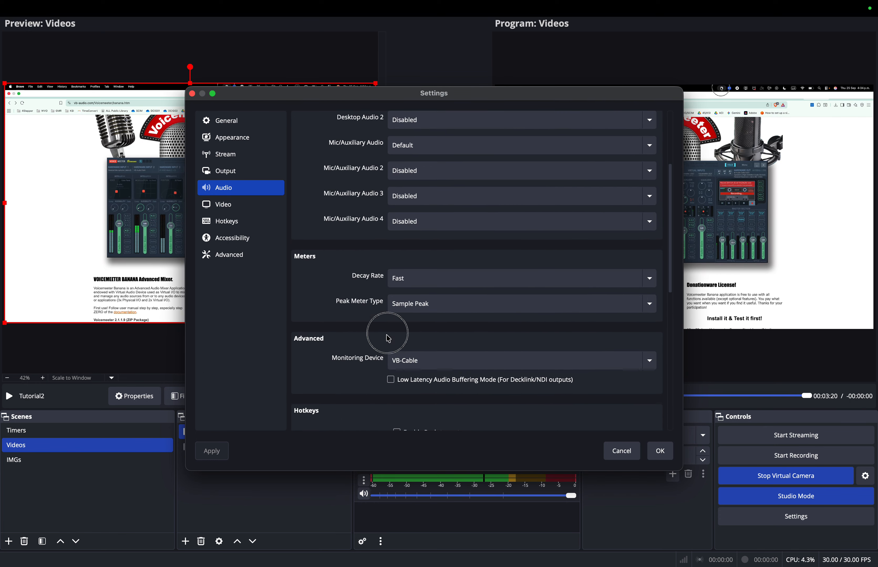
click(659, 451)
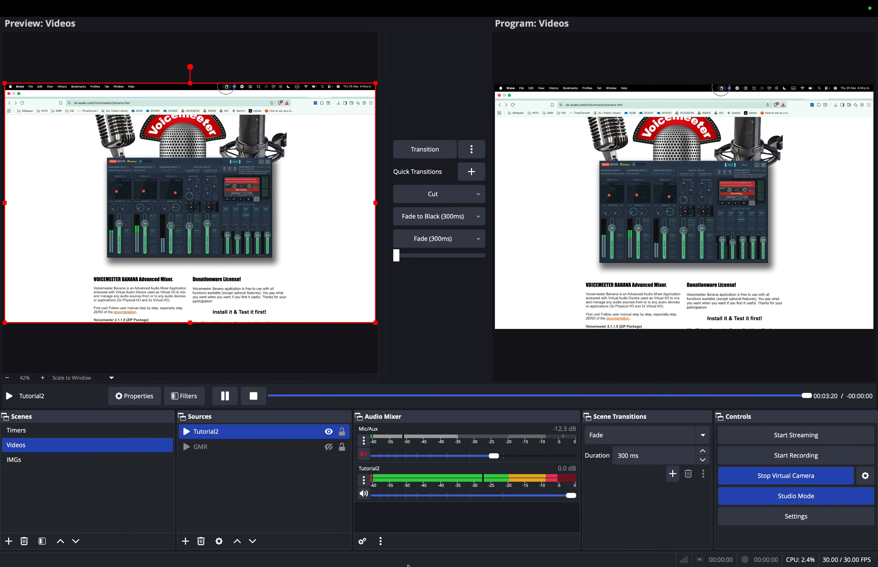
click(362, 541)
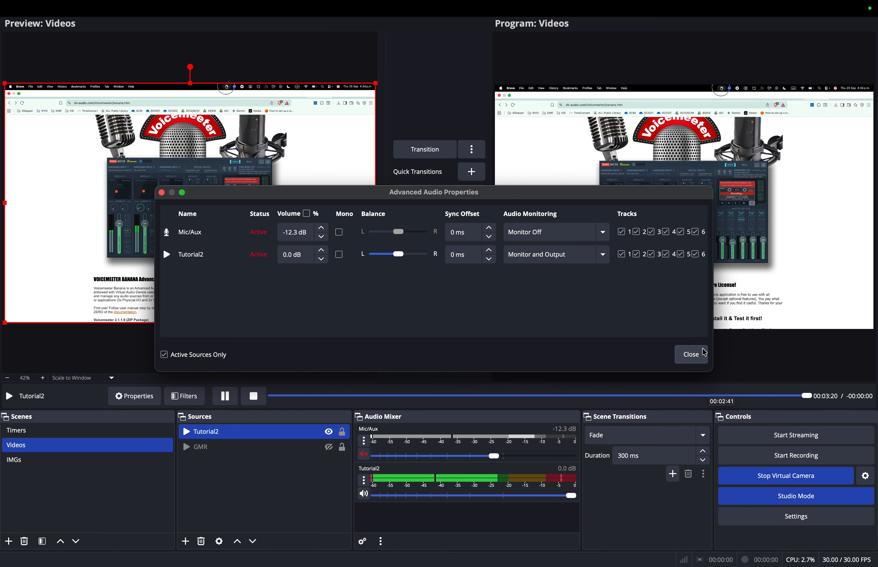
click(694, 354)
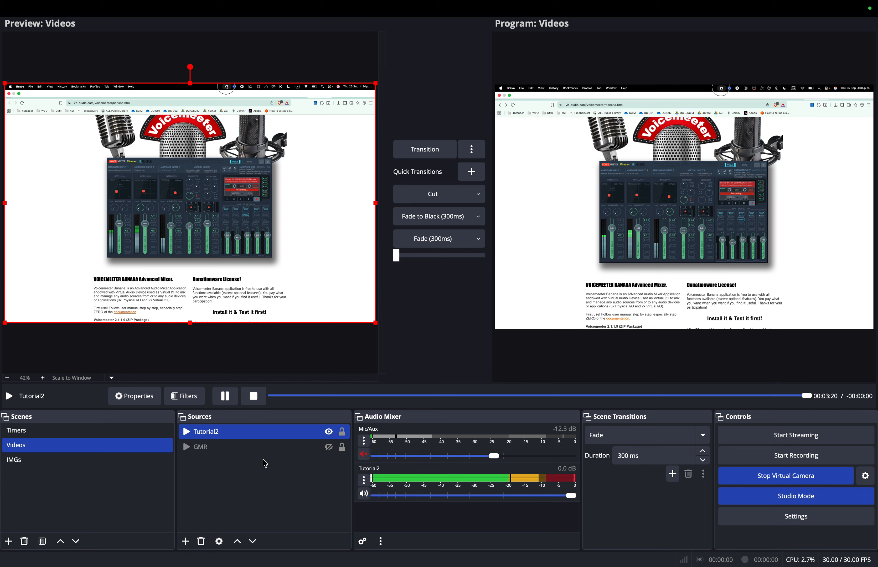
Pause Tutorial2's playback and start it again
click(225, 397)
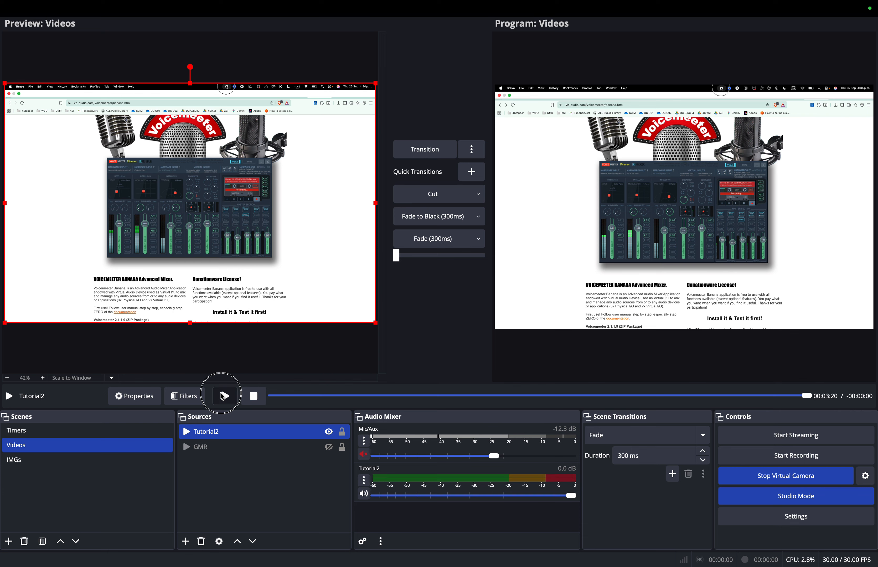
click(224, 398)
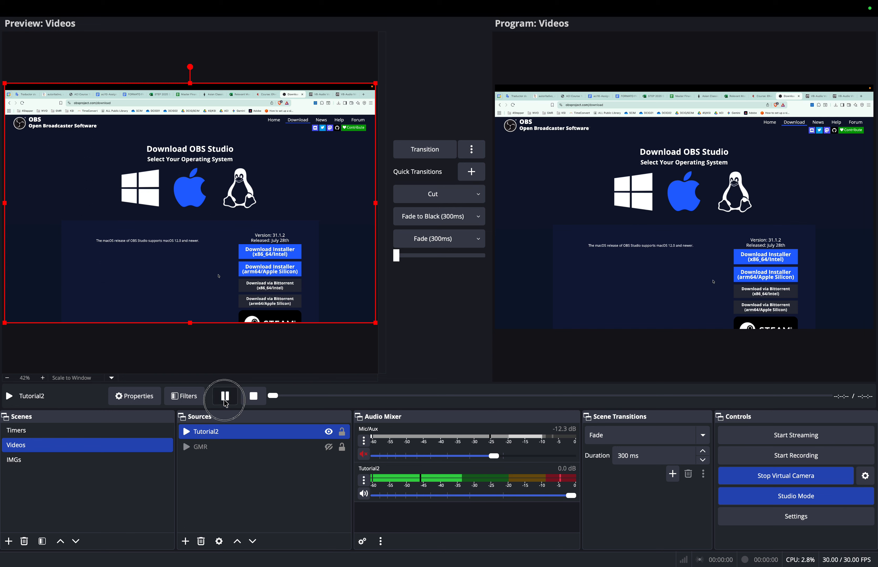
Restart Tutorial2's playback and recheck its monitoring mode in the advanced audio properties
click(224, 400)
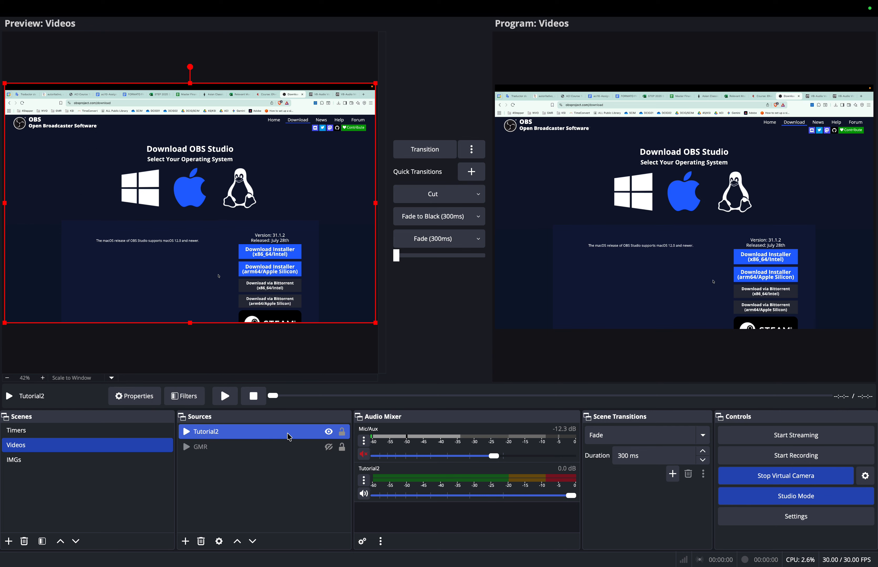
click(225, 396)
mouse_move(481, 553)
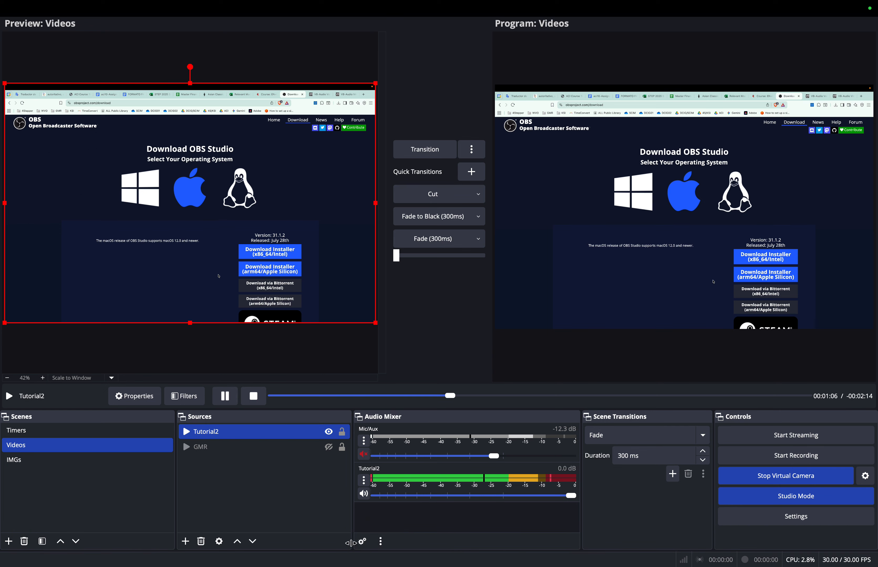
click(362, 541)
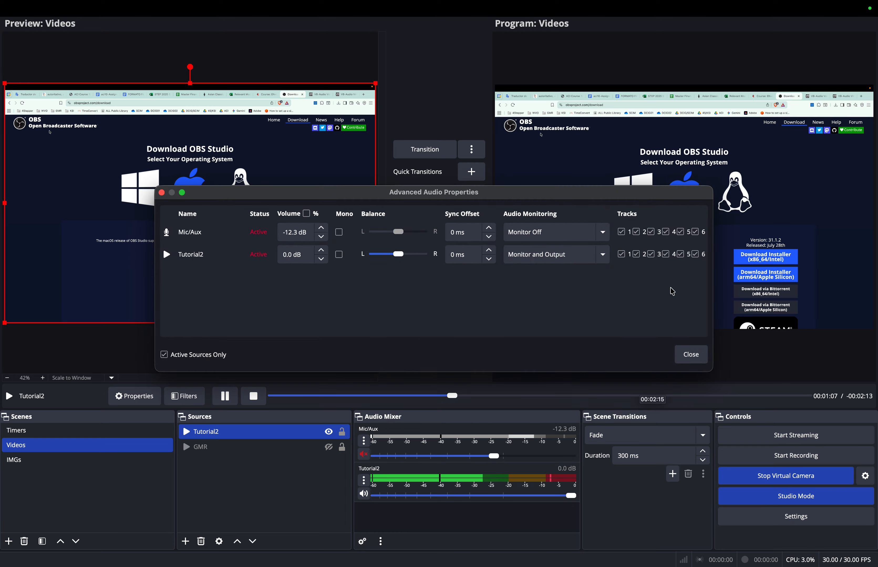
click(547, 255)
click(692, 356)
click(693, 356)
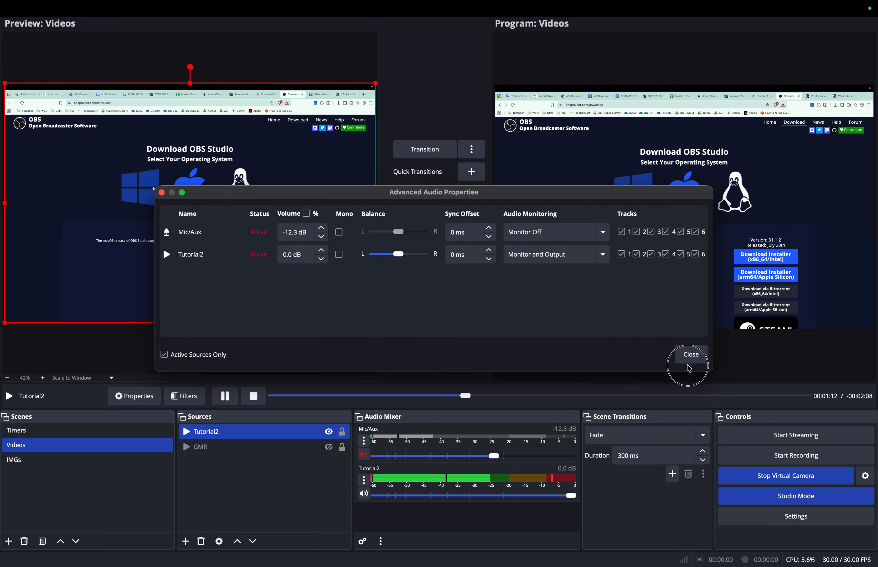
Switch to Zoom and test the VB-Cable microphone in the audio settings
click(372, 544)
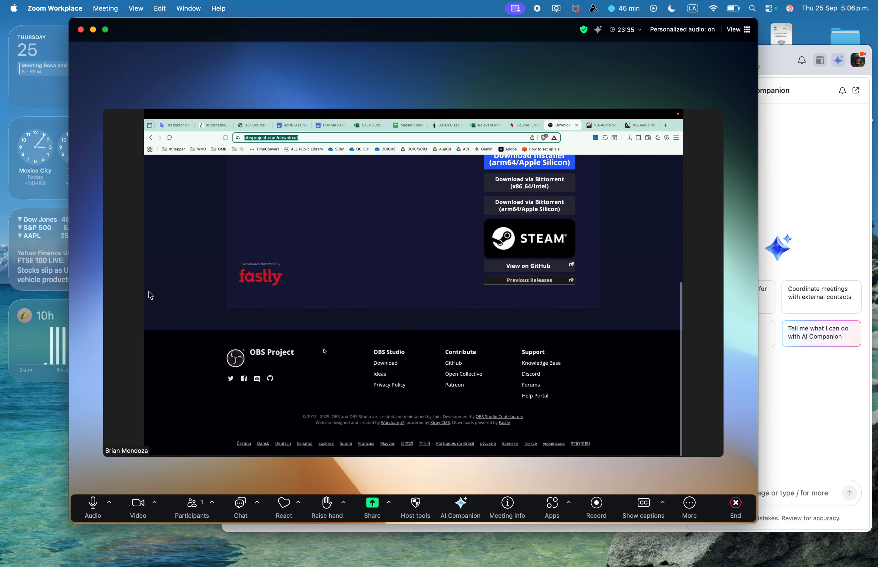
click(110, 502)
click(145, 483)
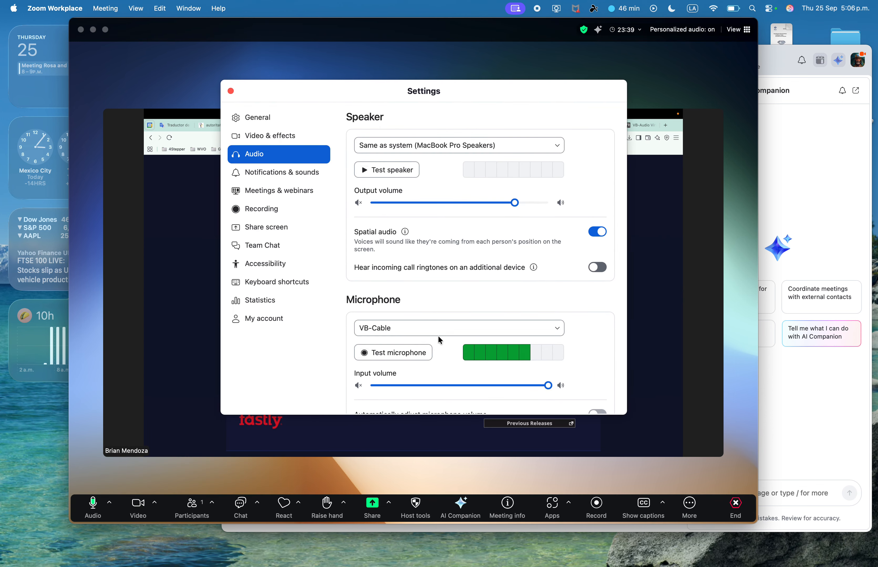
scroll(449, 353, down, 2)
click(424, 335)
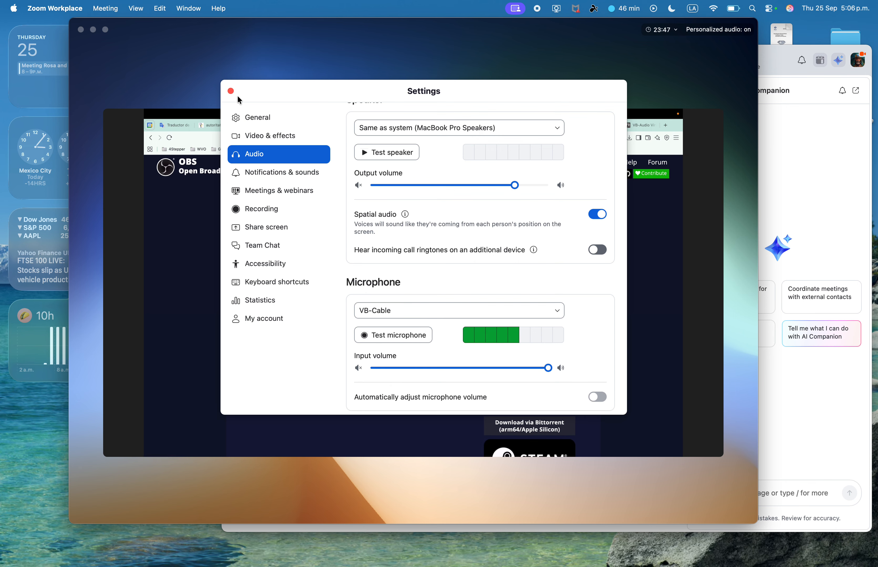
click(230, 90)
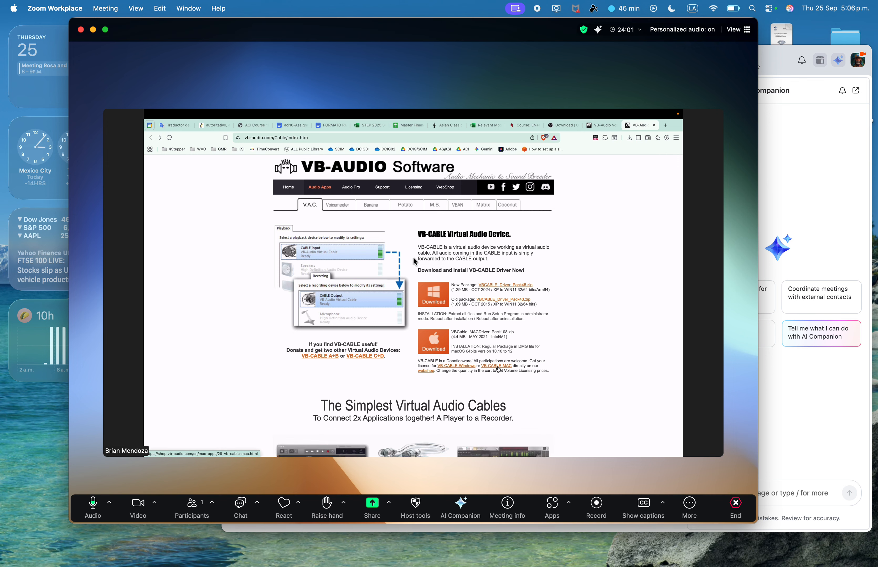
Set the Mac's sound output to VB-Cable and return to OBS
click(771, 9)
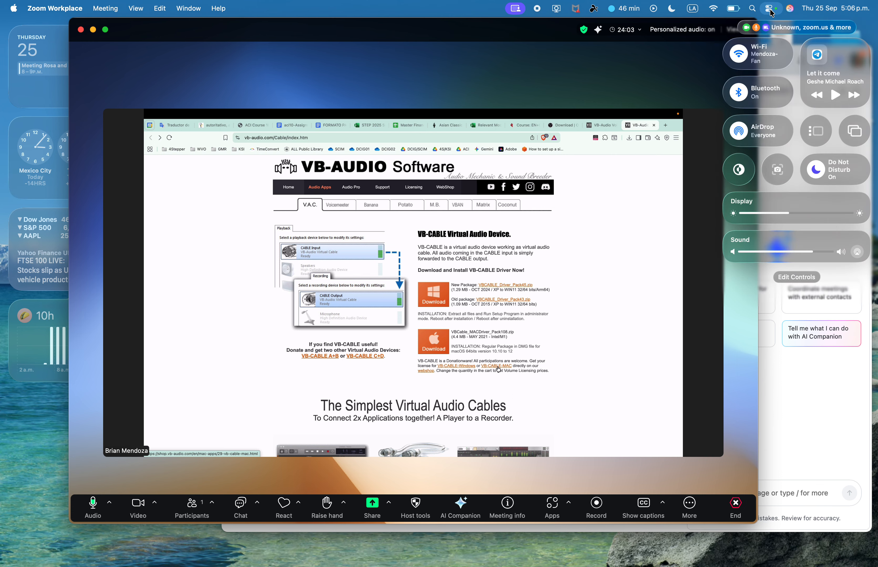
click(771, 9)
click(770, 9)
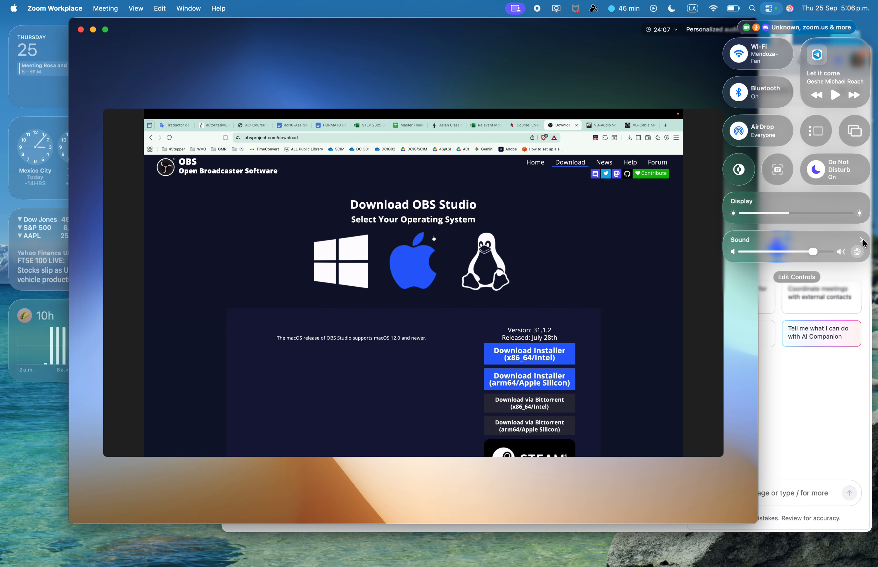
click(862, 241)
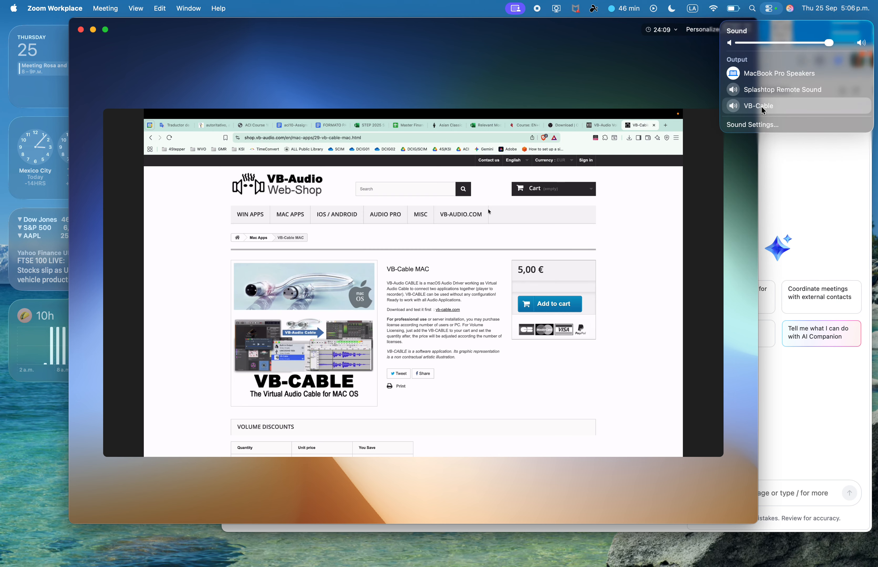
click(761, 106)
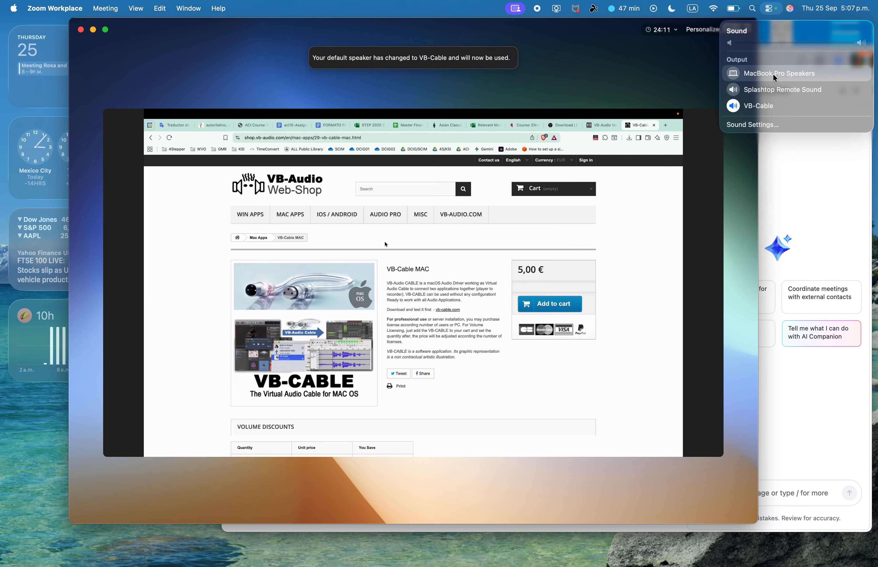
click(613, 71)
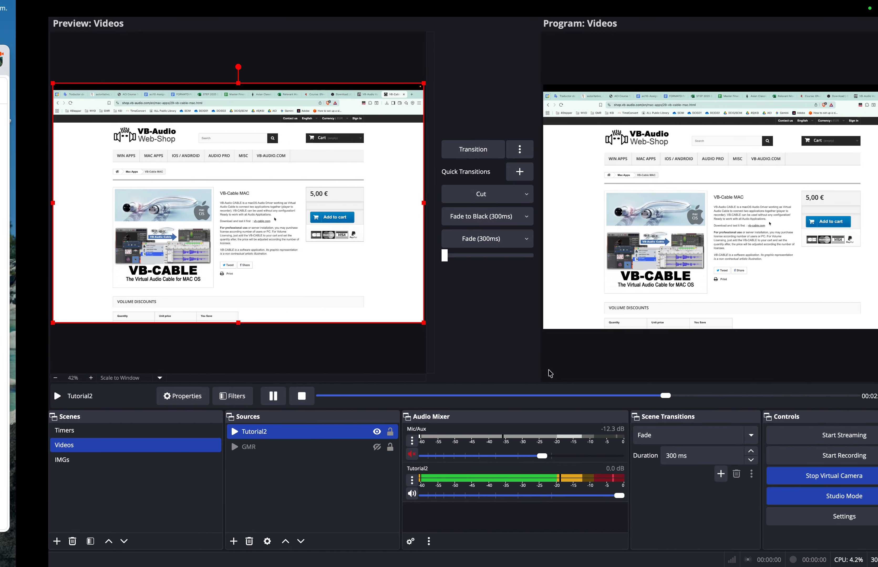
Transition the IMGs scene to the program output, and start the Paul McCartney & Similar Artists station in Apple Music
click(122, 460)
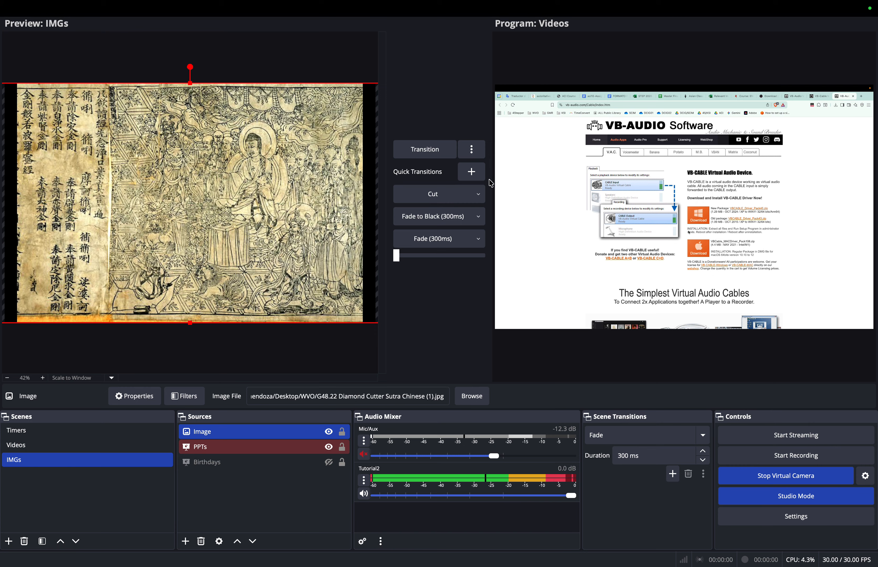
click(425, 149)
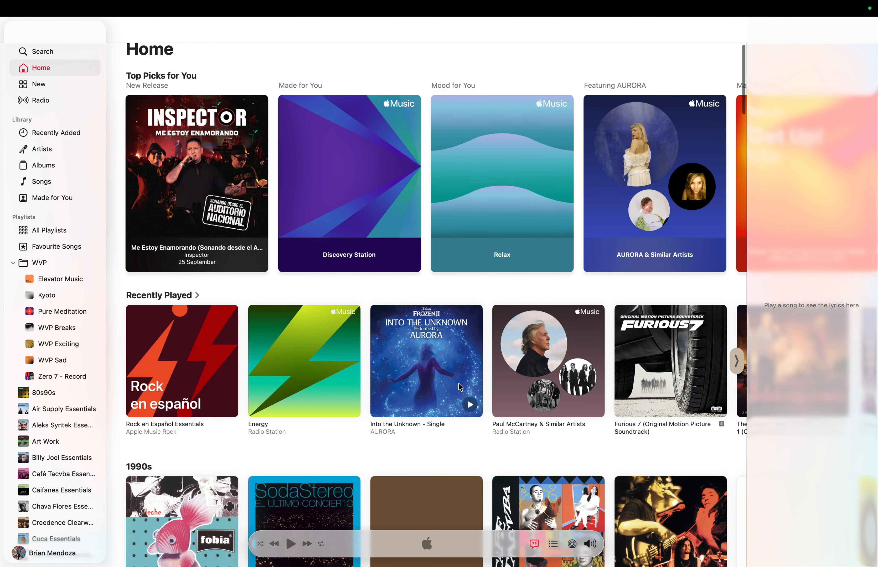
click(576, 412)
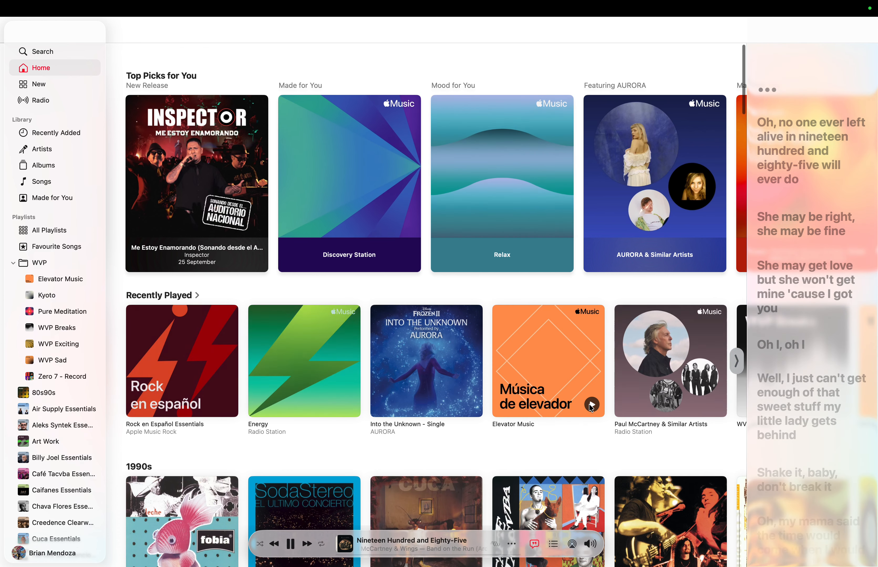
Switch to Zoom and examine the speaker device and microphone input level in the audio settings
key(ctrl+Right)
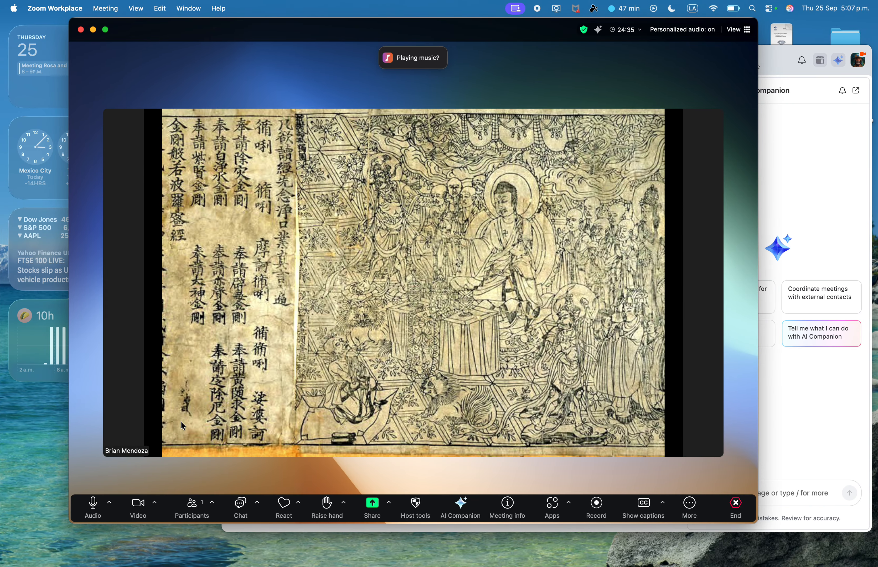
click(109, 502)
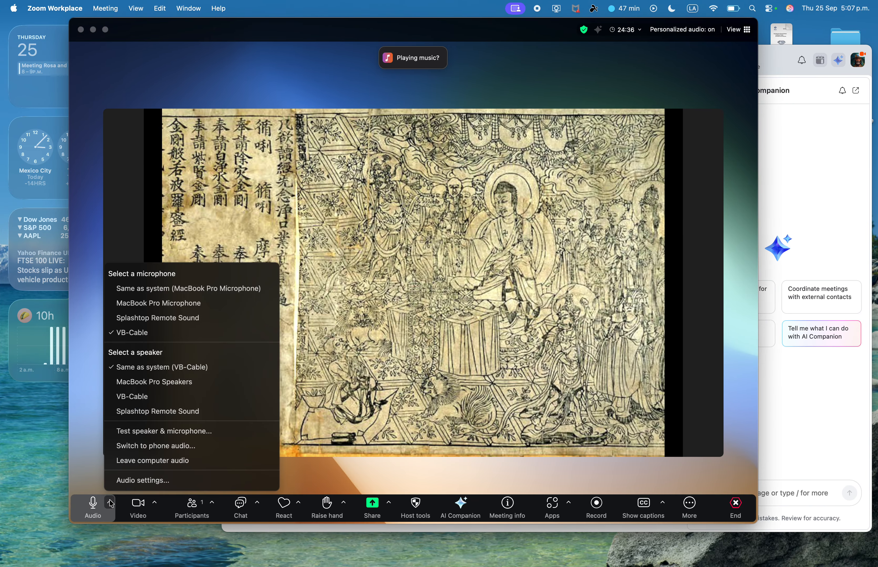
click(162, 480)
scroll(467, 286, down, 3)
scroll(466, 286, up, 3)
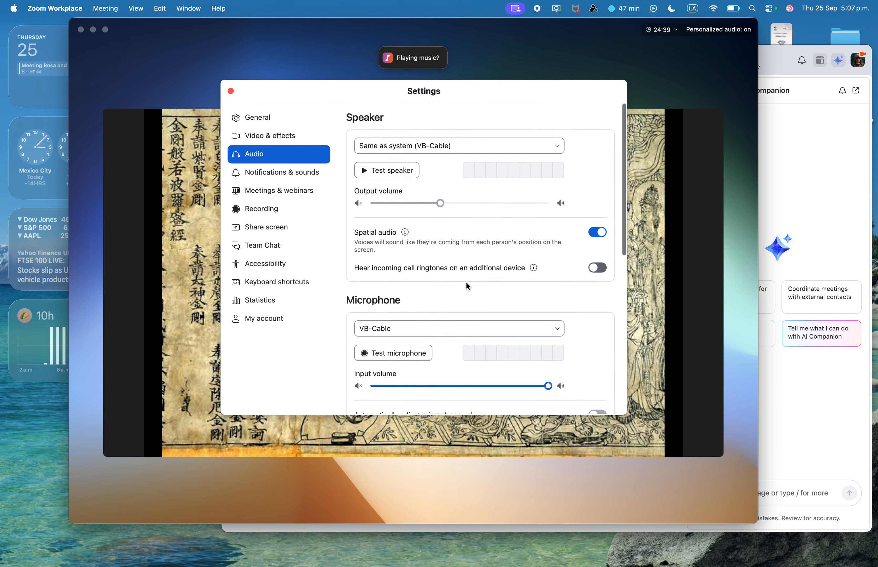
scroll(466, 284, down, 2)
scroll(466, 283, up, 2)
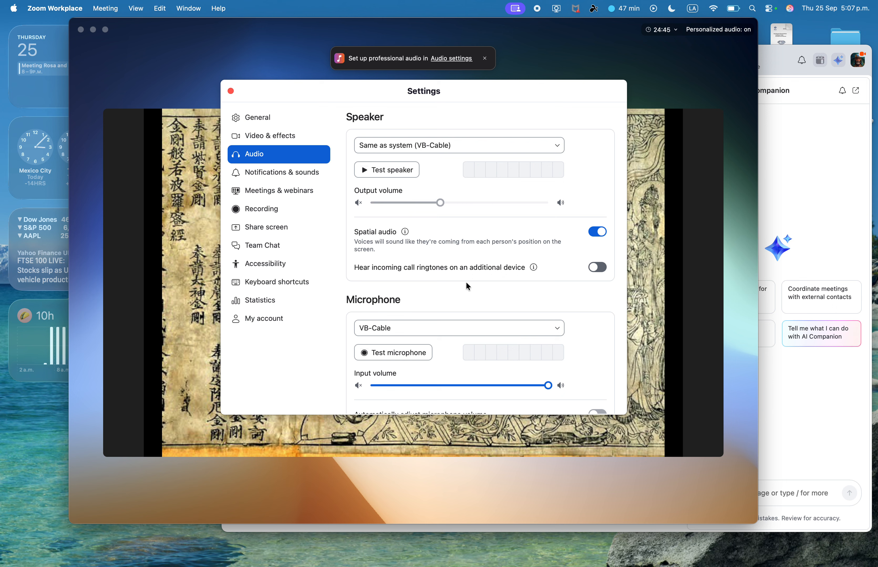
Set Zoom's audio profile to Live performance audio and turn it on in the meeting
scroll(466, 282, down, 5)
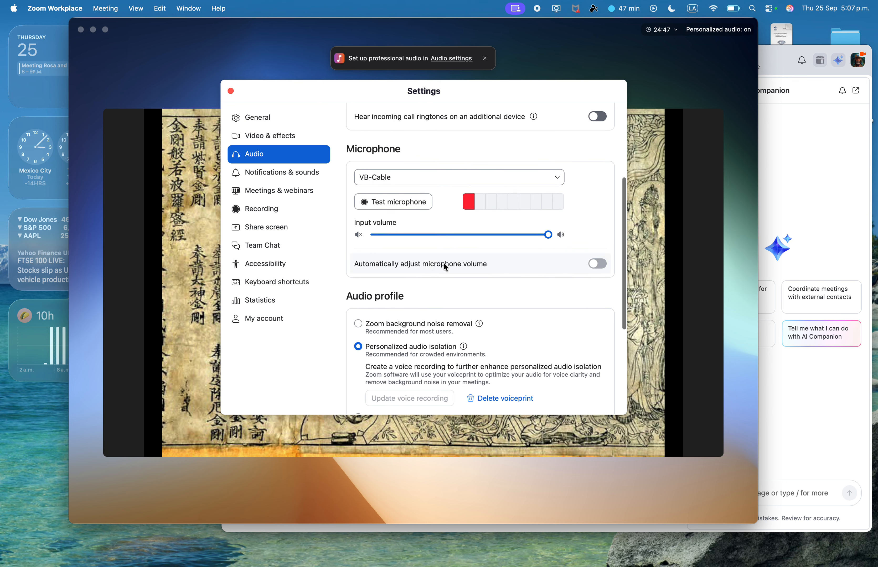
scroll(444, 263, down, 4)
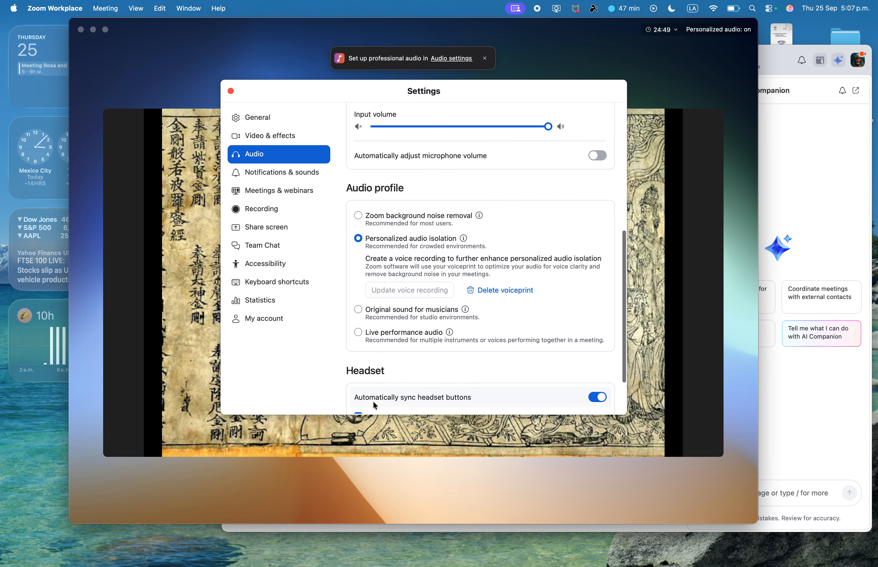
click(398, 340)
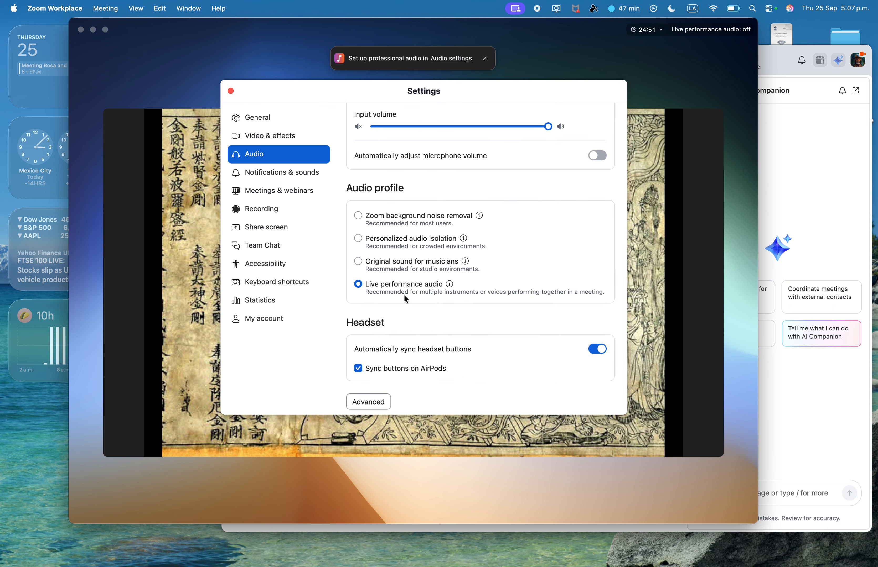
scroll(402, 249, up, 2)
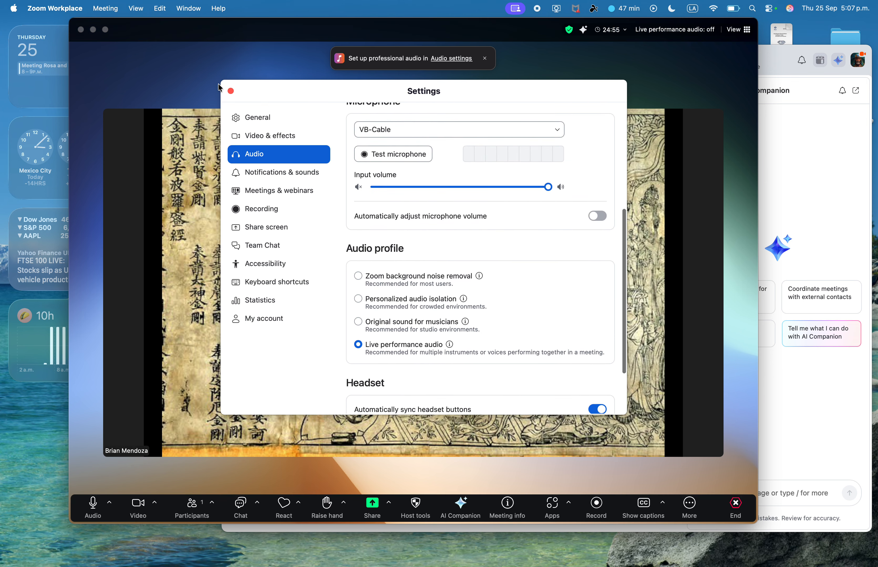
click(230, 91)
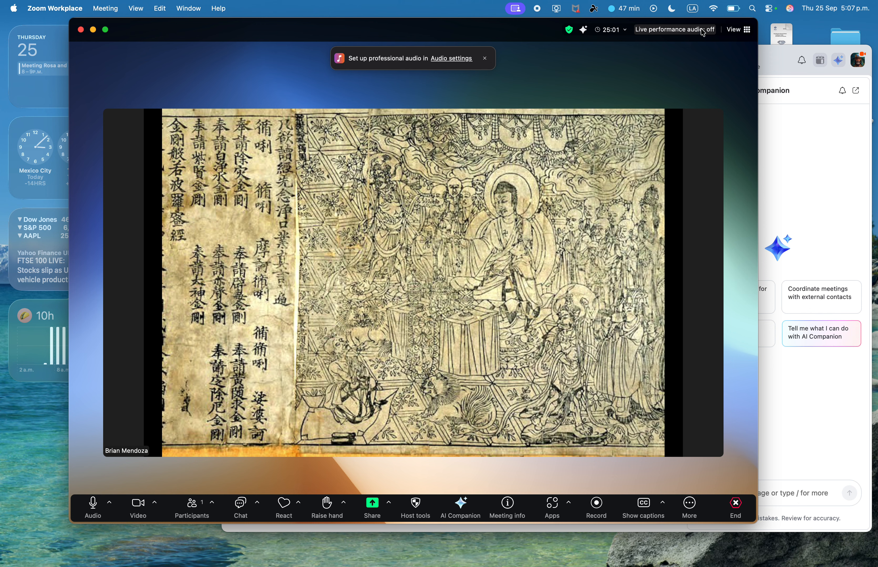
click(702, 33)
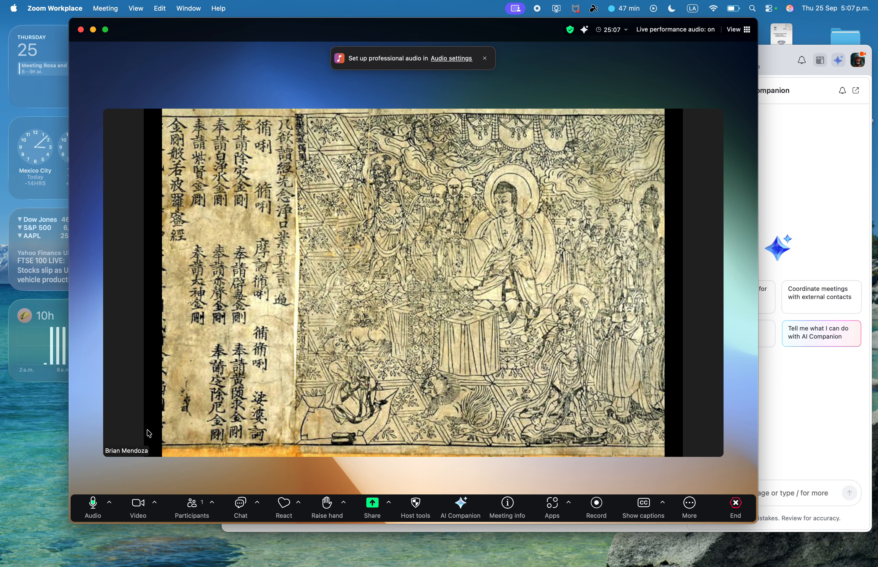
Reopen Zoom's audio settings, move the window clear of the meeting controls, and run a VB-Cable microphone test
click(110, 503)
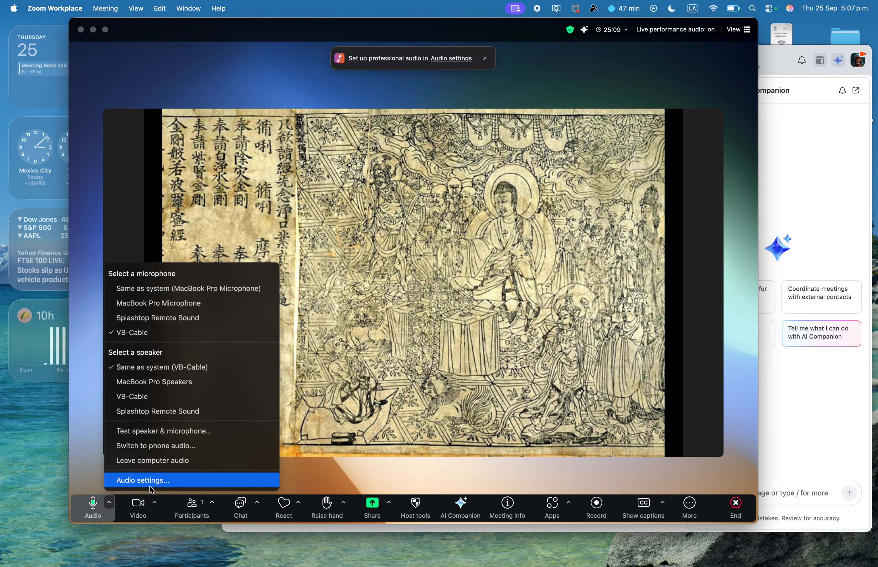
click(127, 477)
drag(474, 96, 478, 32)
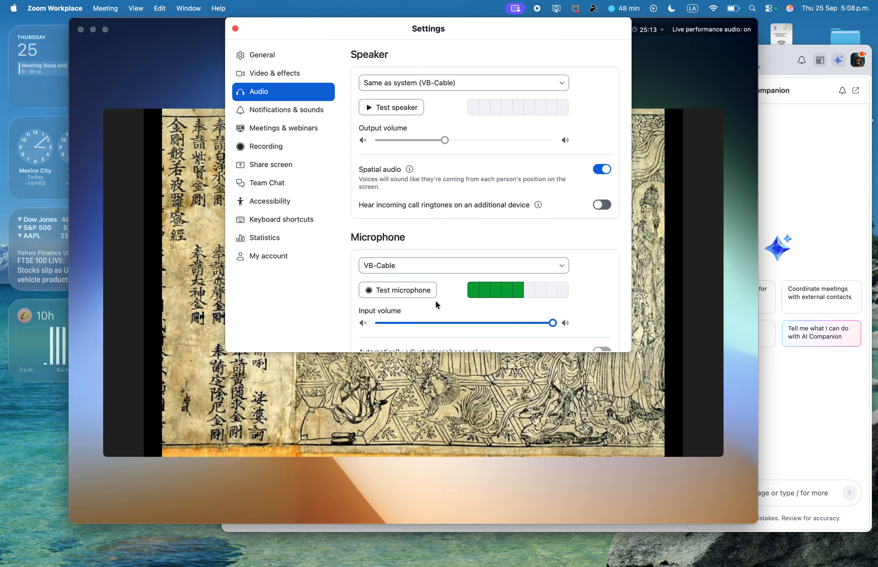
click(427, 291)
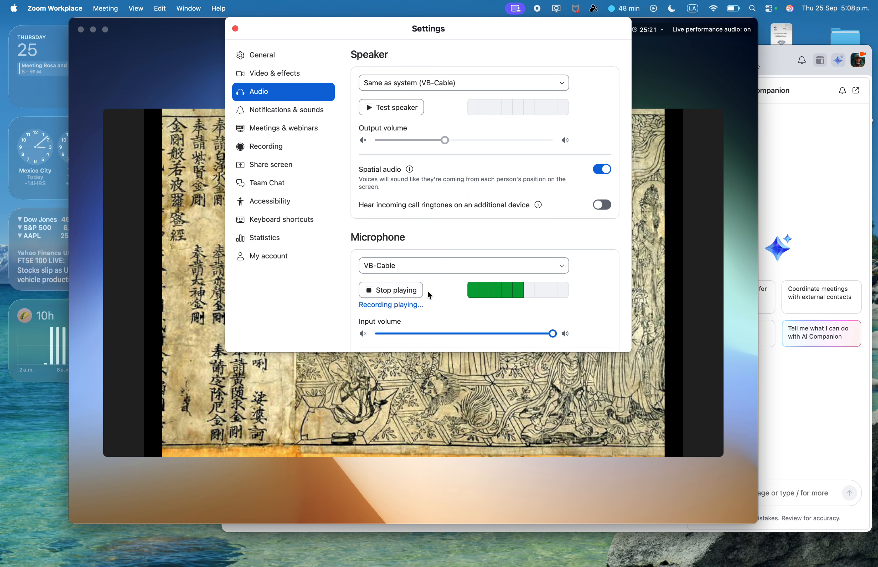
Set Zoom's speaker to MacBook Pro Speakers, then repeat the microphone test and close the settings
click(478, 81)
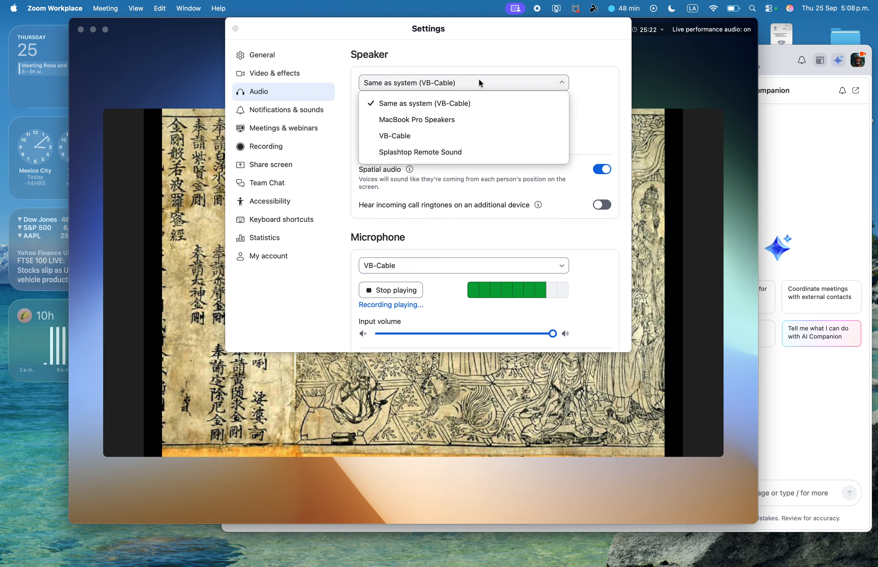
click(454, 119)
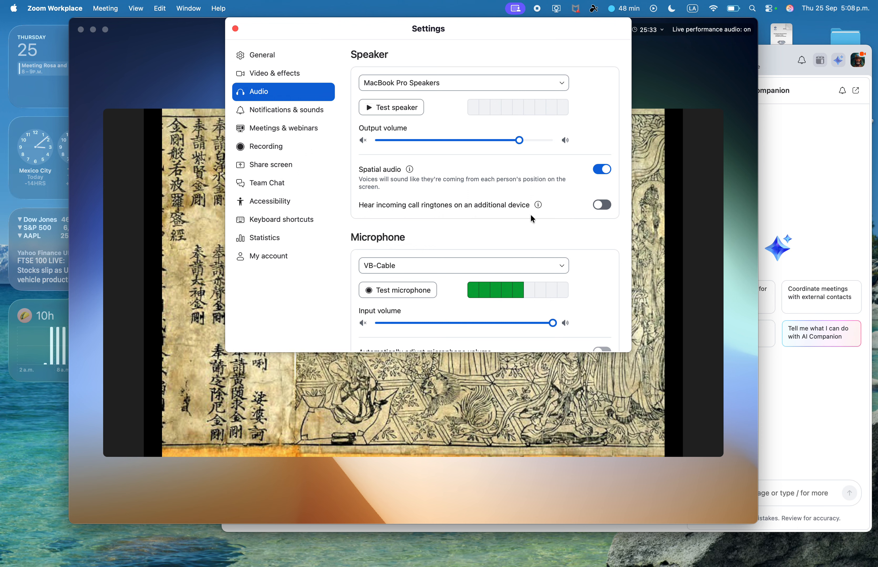
click(423, 291)
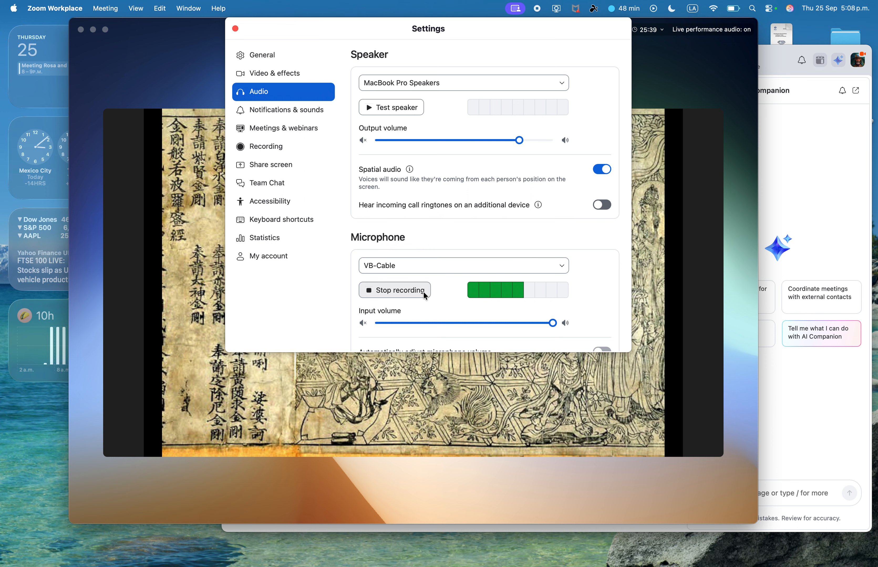
click(418, 290)
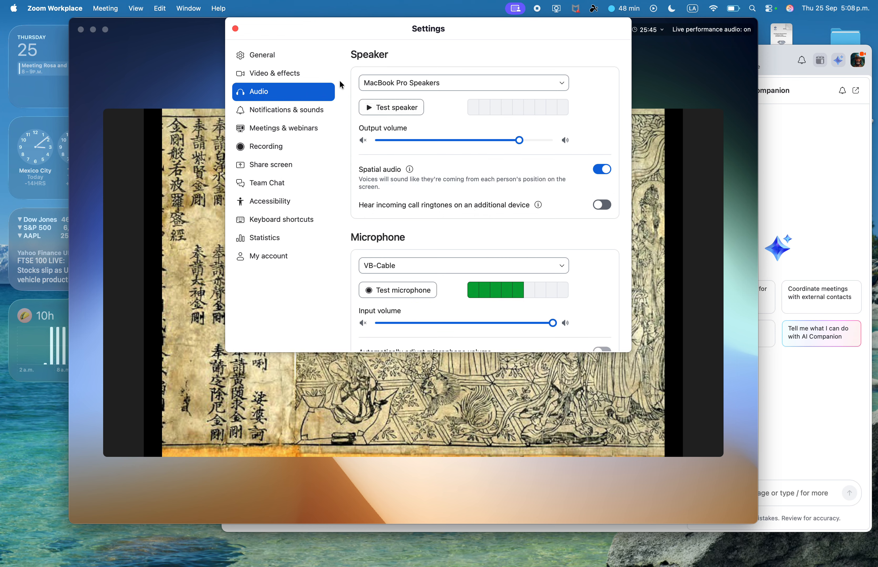
click(235, 29)
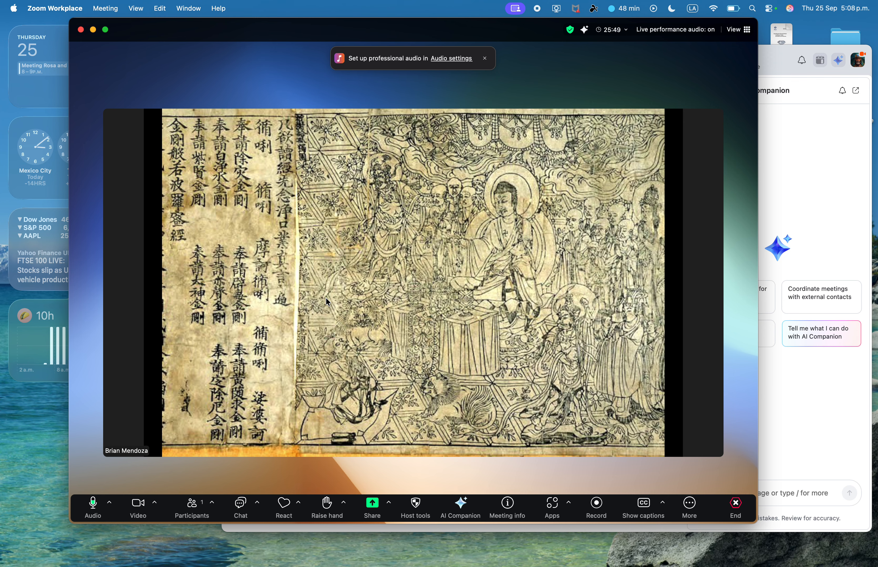
Examine the advanced sharing options in the Zoom meeting, including Video file and Computer audio, without sharing anything
click(373, 506)
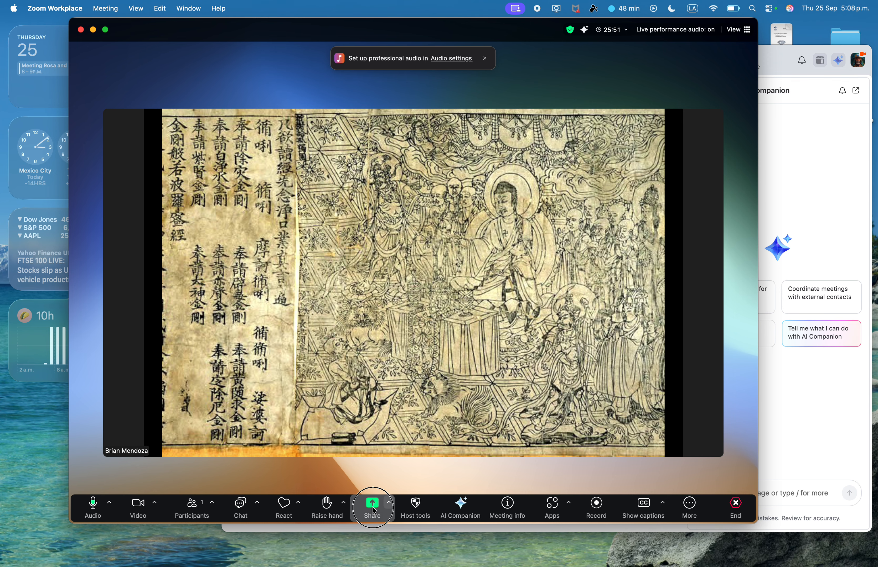
click(410, 122)
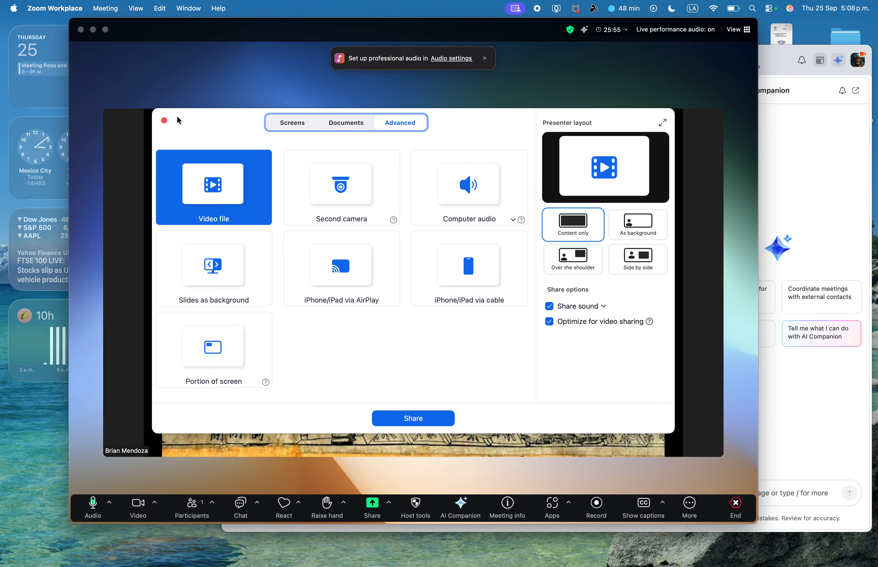
click(165, 120)
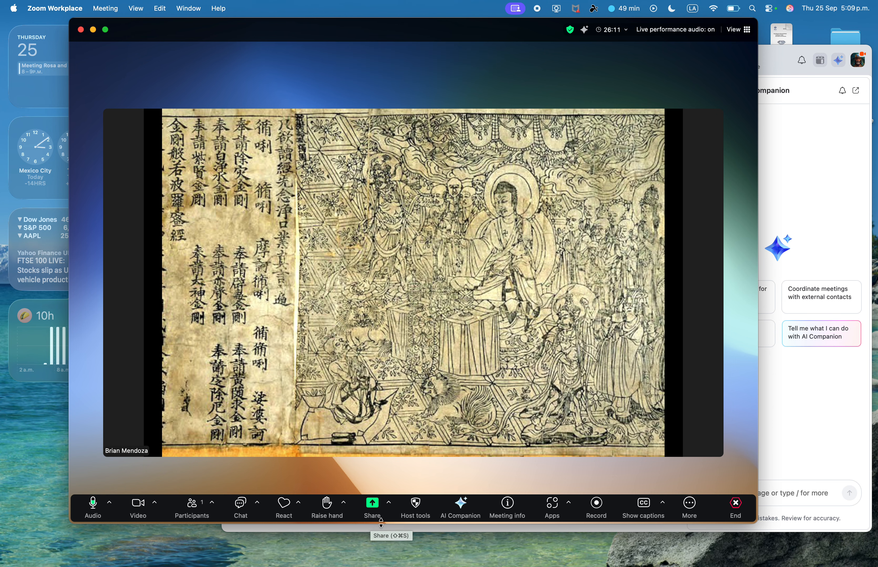
click(372, 506)
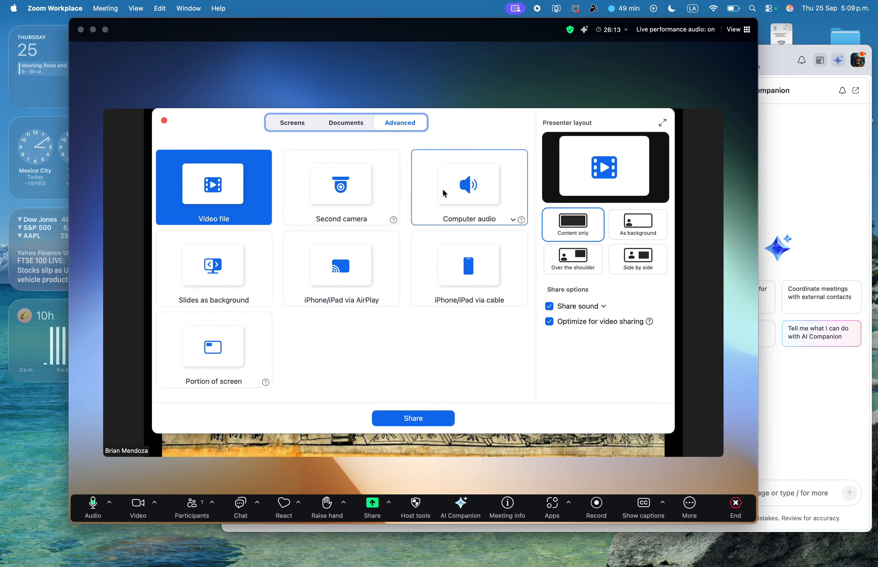
click(164, 121)
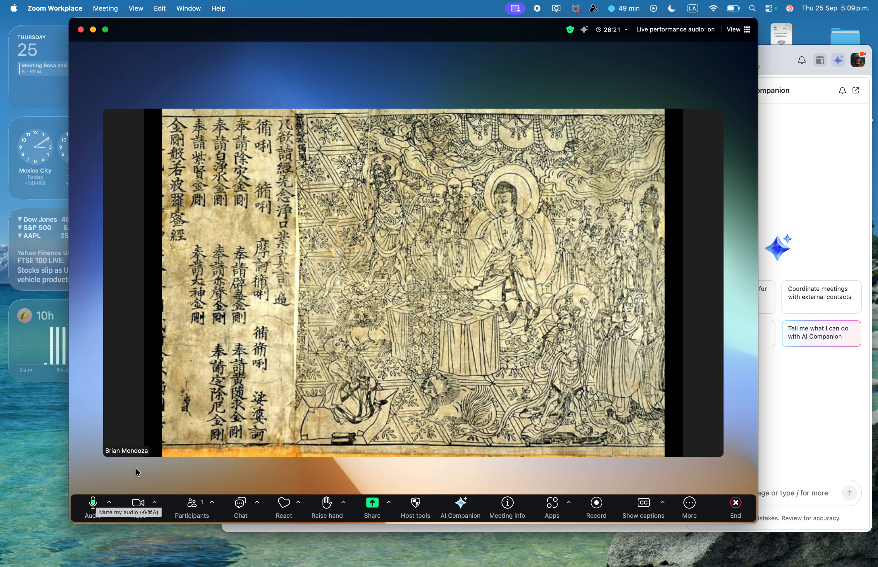
click(373, 505)
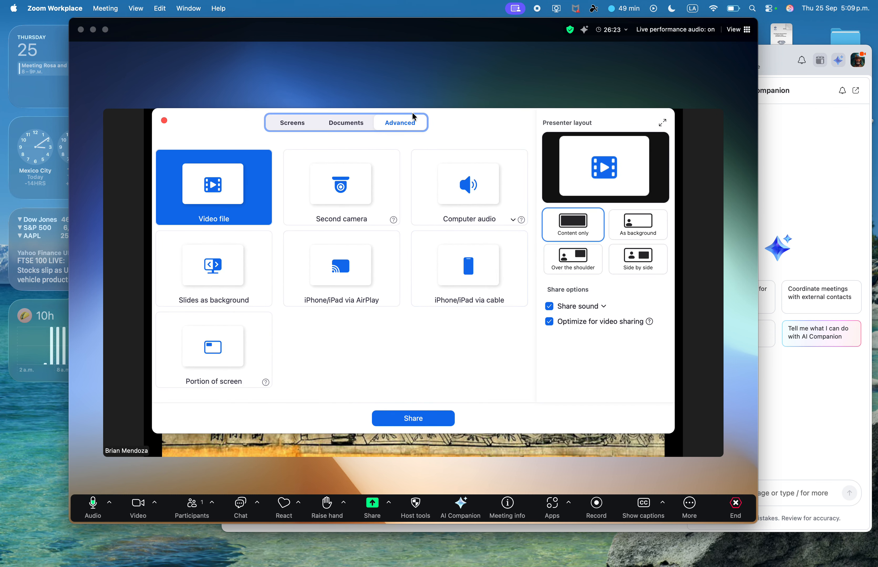
click(164, 122)
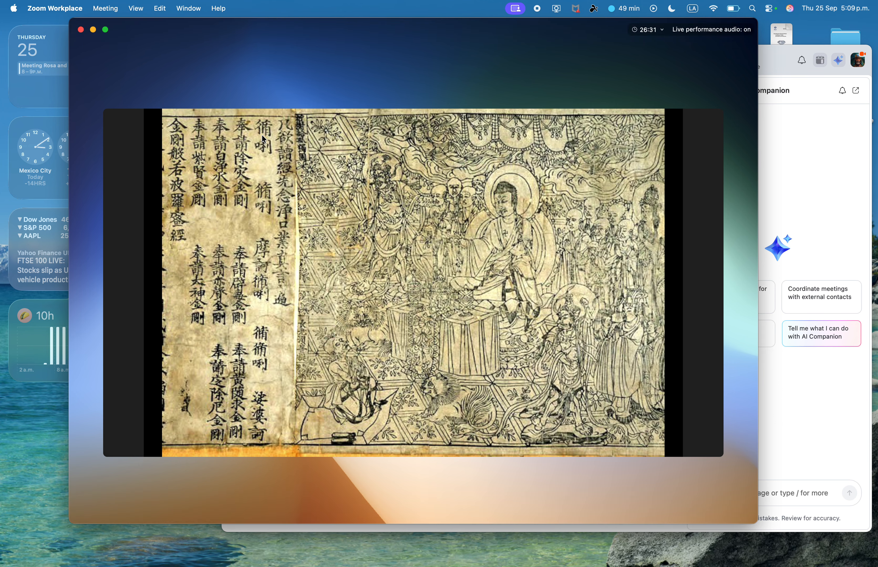
Switch to OBS, bring the Timers scene into the preview, and fit the Translators Notice source to the screen
key(ctrl+Right)
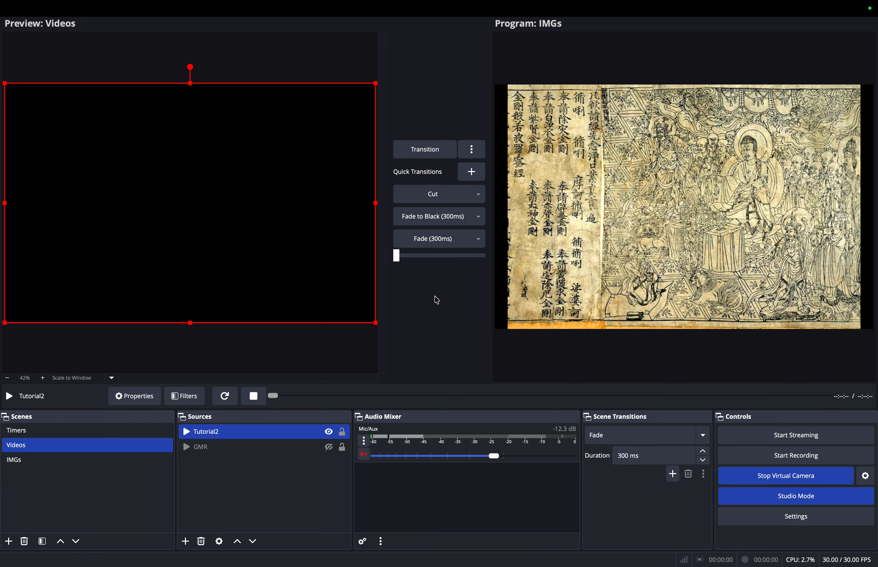
click(105, 431)
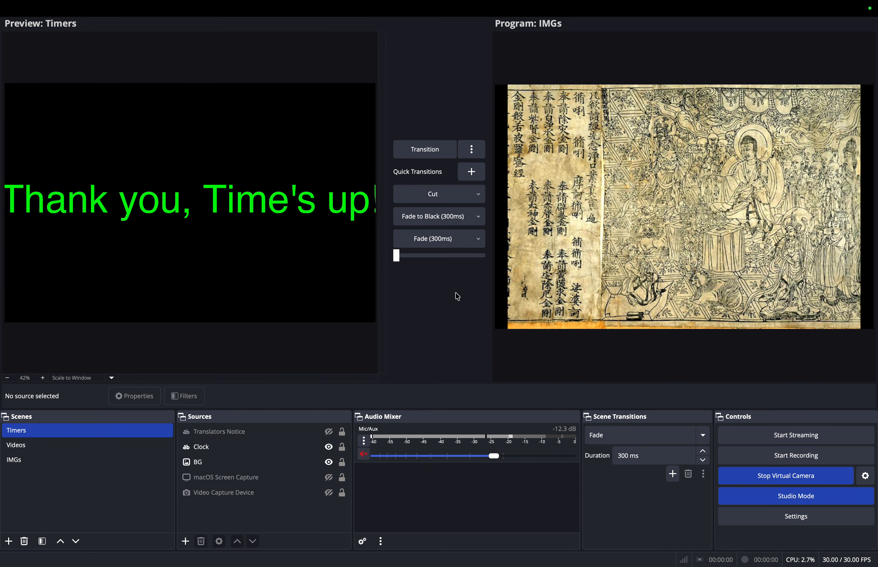
click(238, 253)
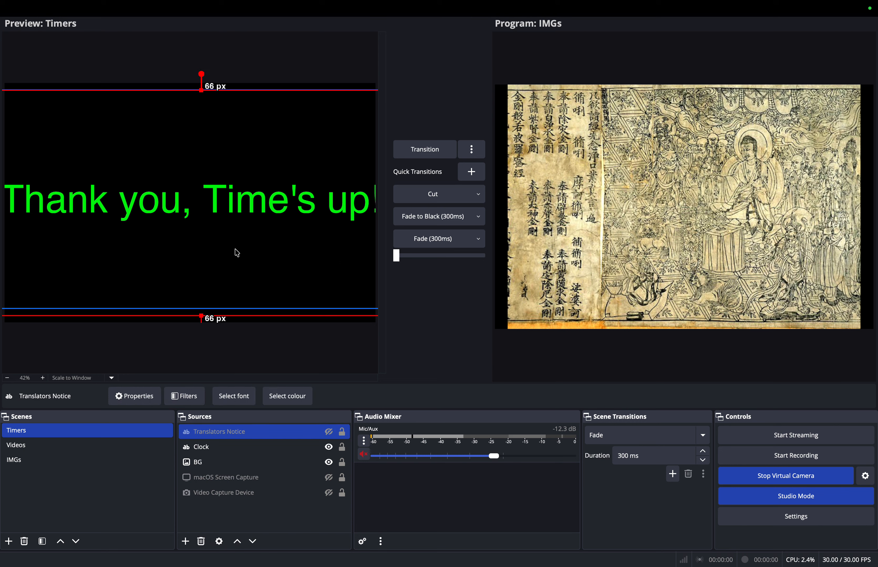
key(super+f)
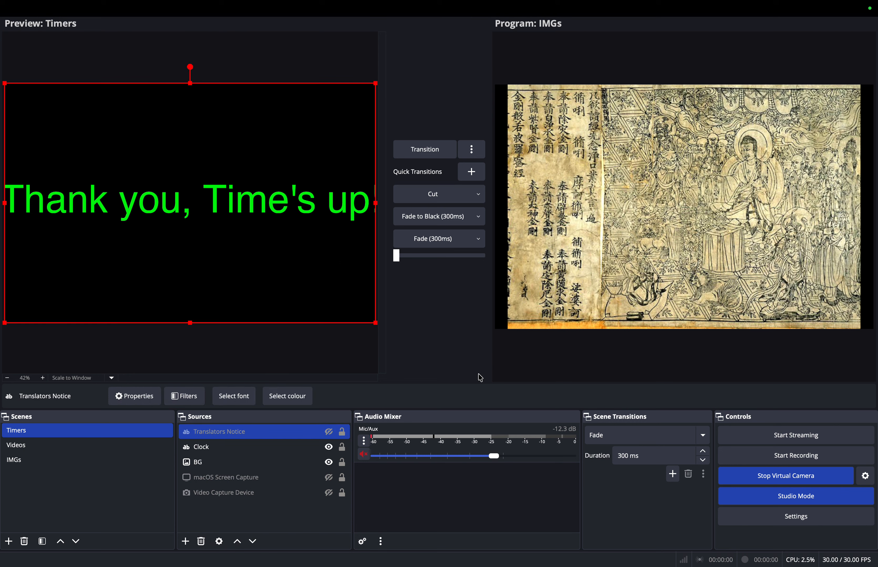
Shrink the Clock text source and place it near the centre of the Timers preview, leaving margins of about 410 to 450 px
click(222, 450)
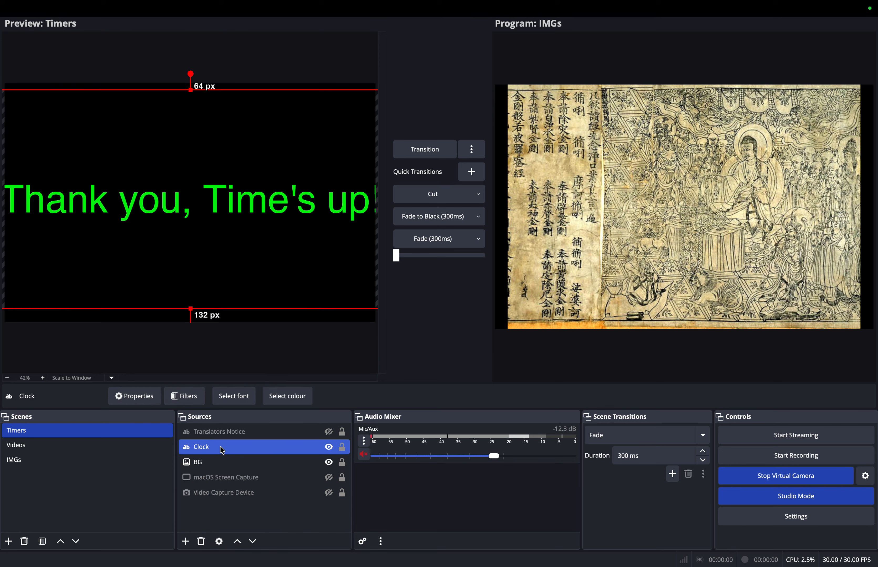
drag(87, 277, 148, 277)
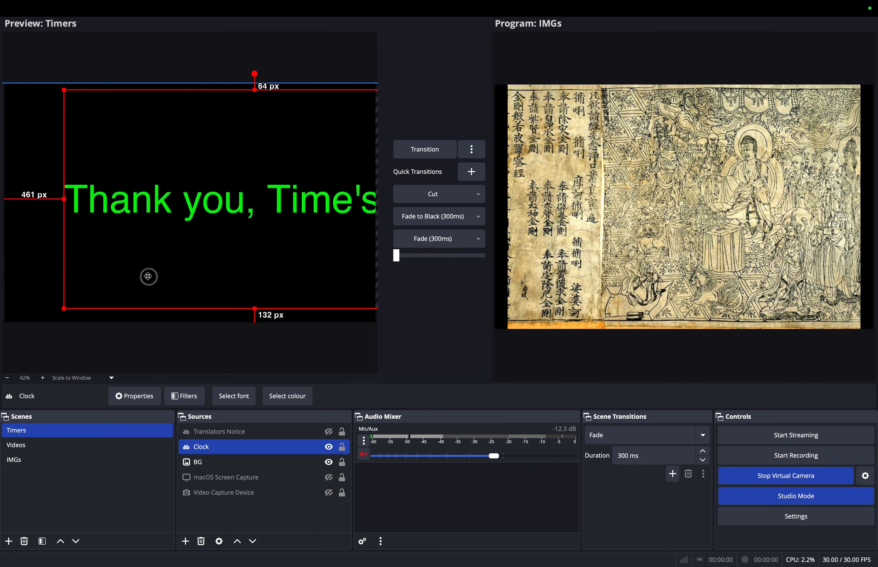
drag(64, 309, 170, 236)
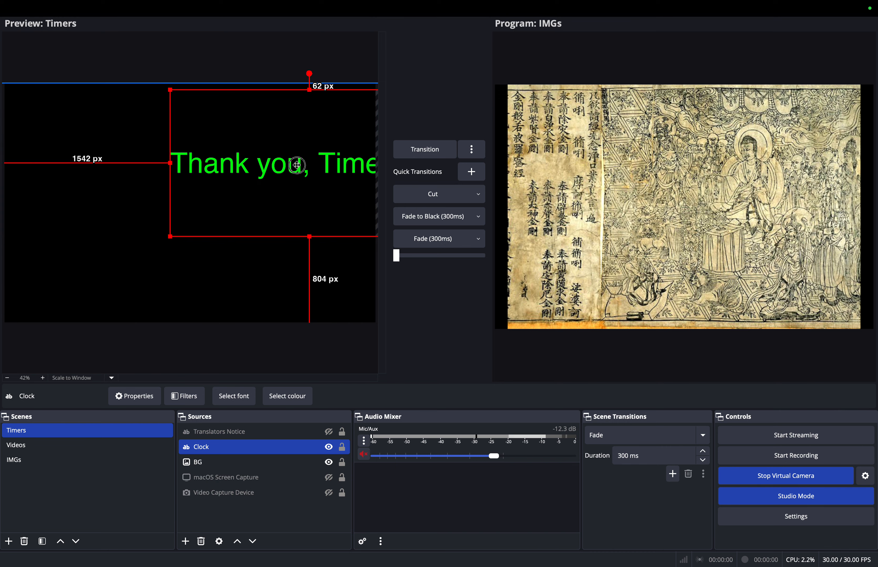
drag(297, 165, 176, 209)
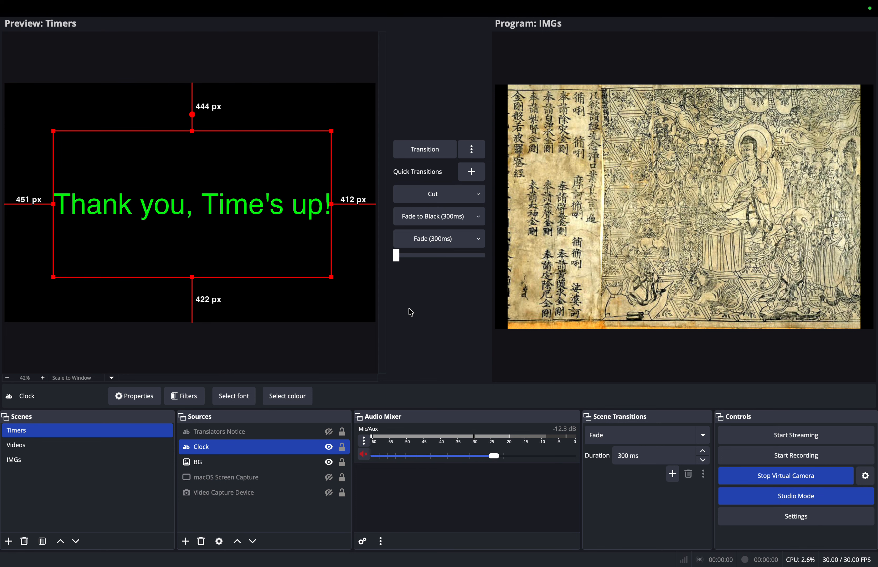
click(359, 282)
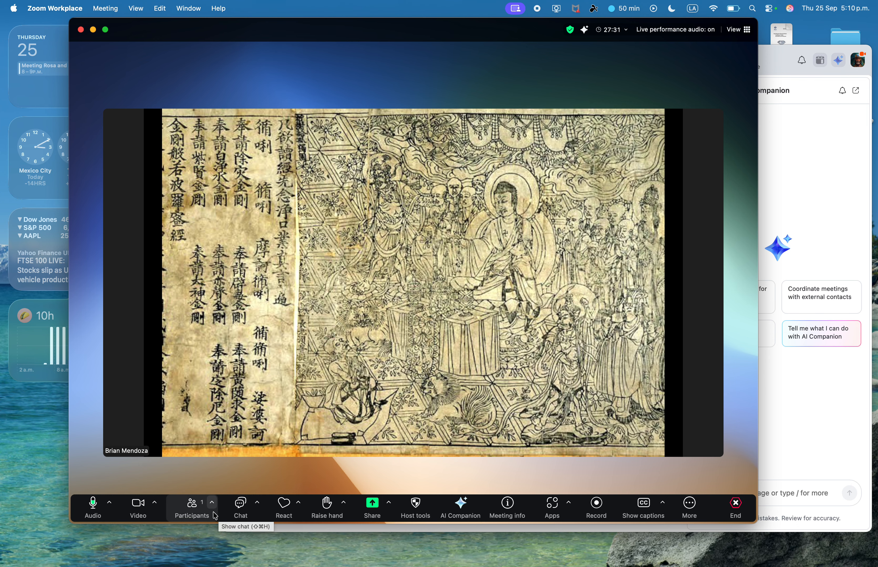
Show the Zoom meeting's participant list and invite the IT Staff 01 Power contact to the meeting
click(192, 506)
click(722, 510)
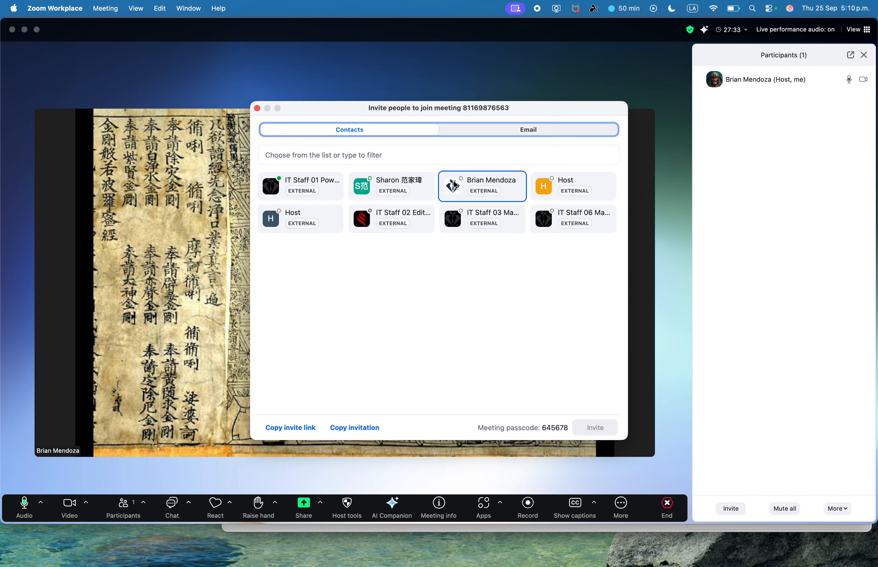
click(300, 186)
click(595, 428)
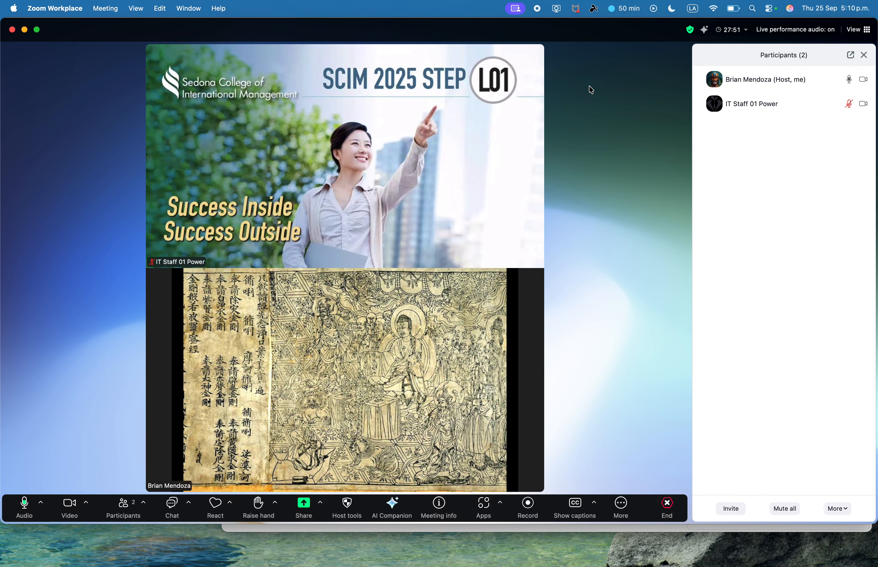
Examine the host's options for the IT Staff 01 Power participant, including Make host and Make co-host, without applying any
mouse_move(541, 72)
click(534, 54)
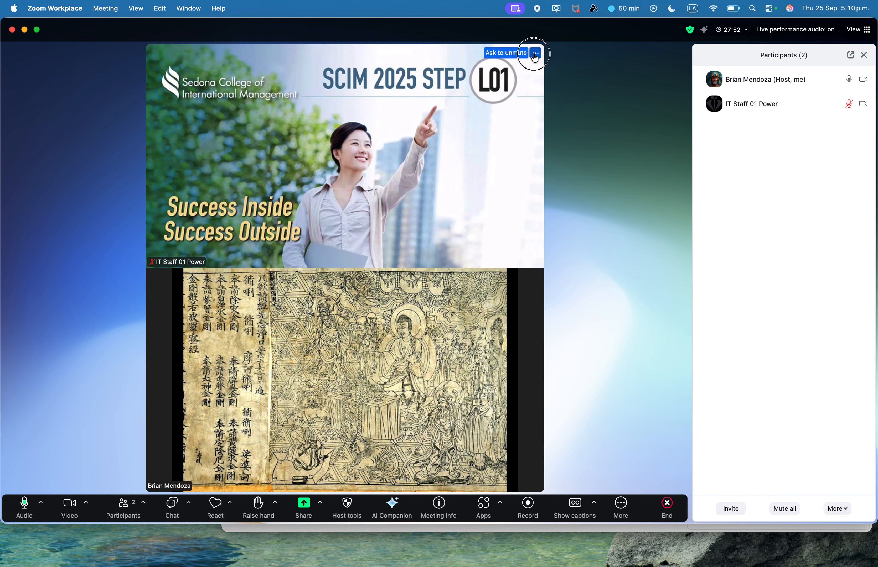
click(710, 149)
mouse_move(535, 230)
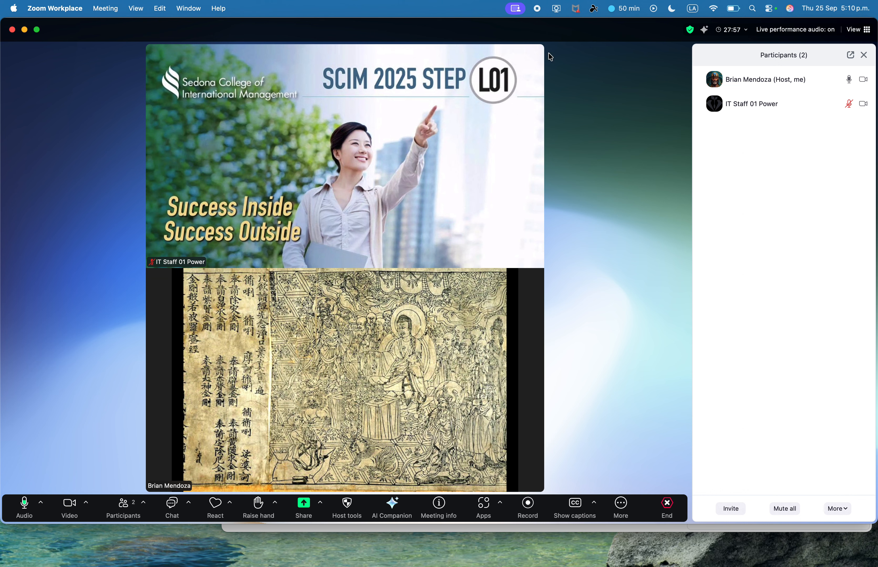
click(536, 54)
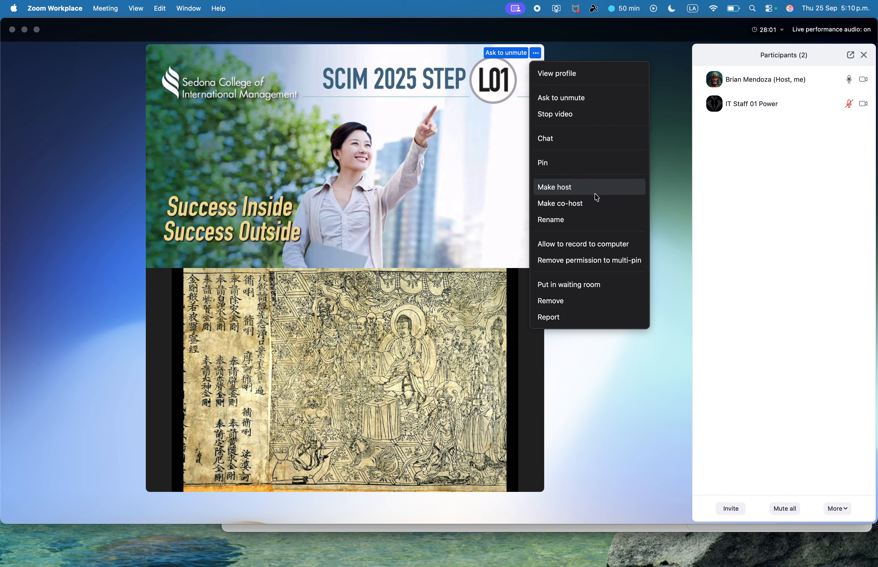
click(680, 201)
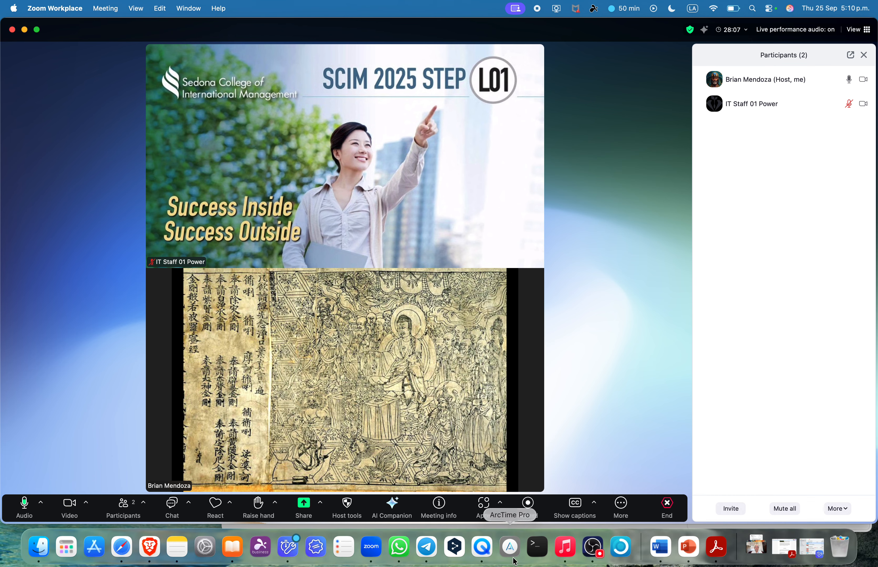
Switch to OBS, transition the Videos scene to the program output, and check the virtual camera feed in Zoom
click(592, 548)
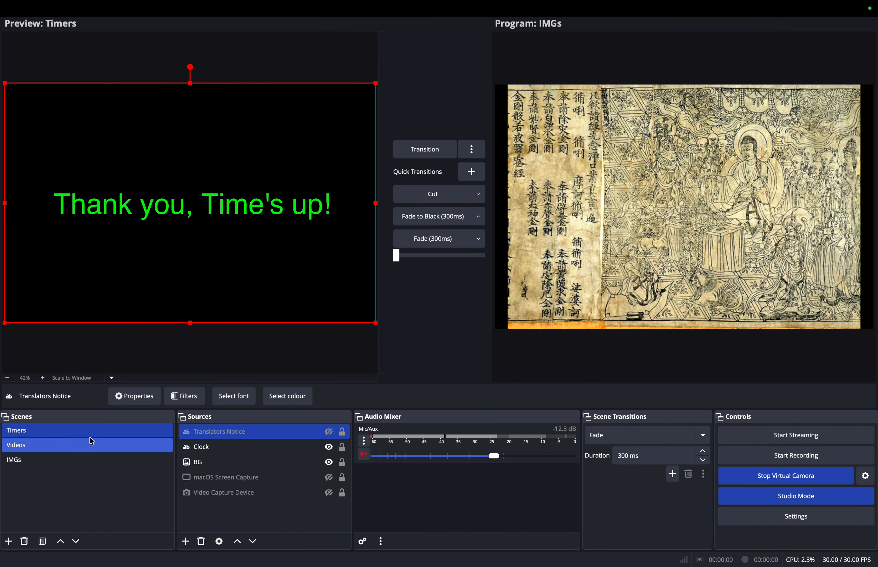
click(85, 445)
click(413, 153)
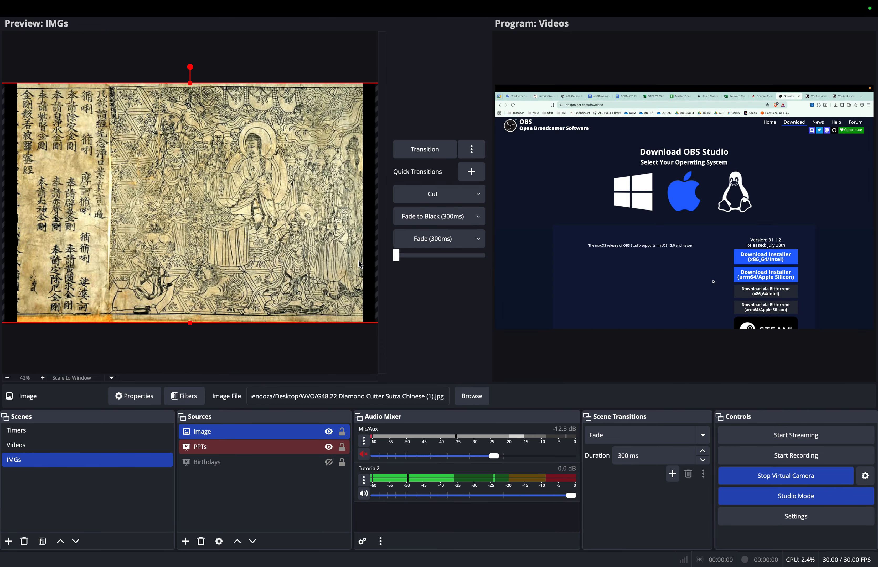
key(ctrl+Left)
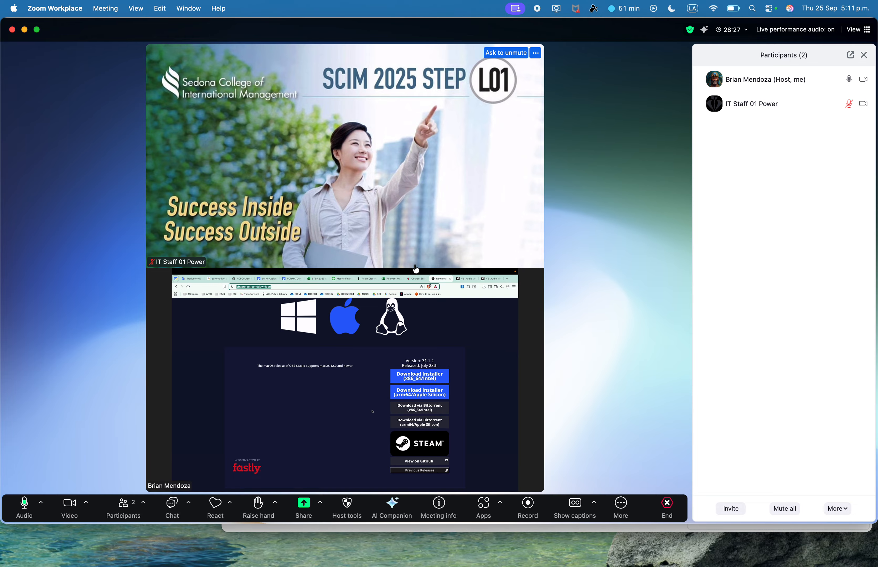
key(ctrl+Right)
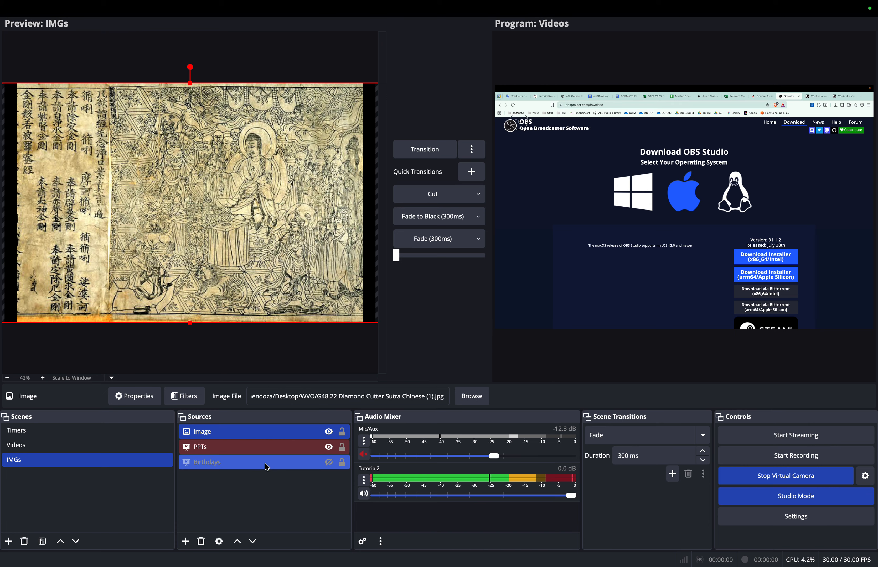
key(ctrl+Left)
click(667, 505)
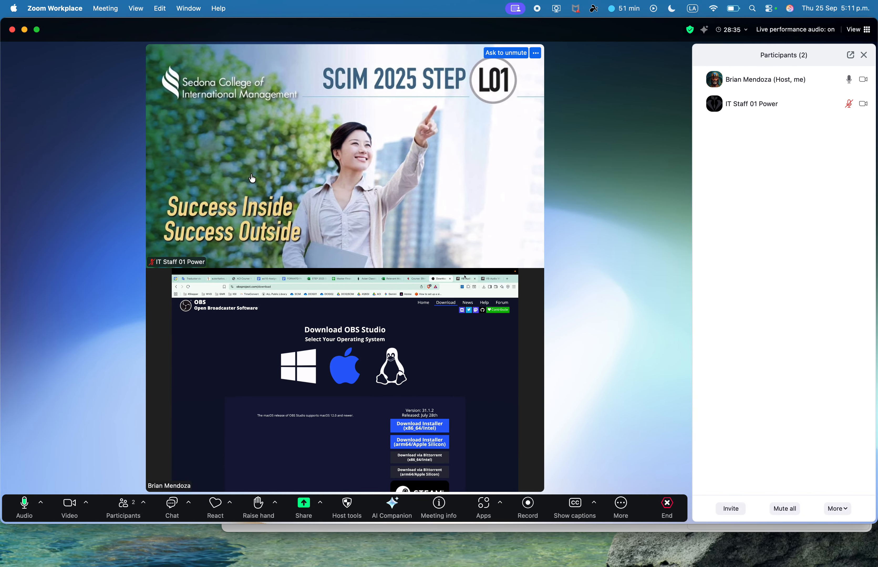
Return to OBS, load the Timers scene in the preview, and switch to My Stream Timer, moving its window slightly
key(ctrl+Right)
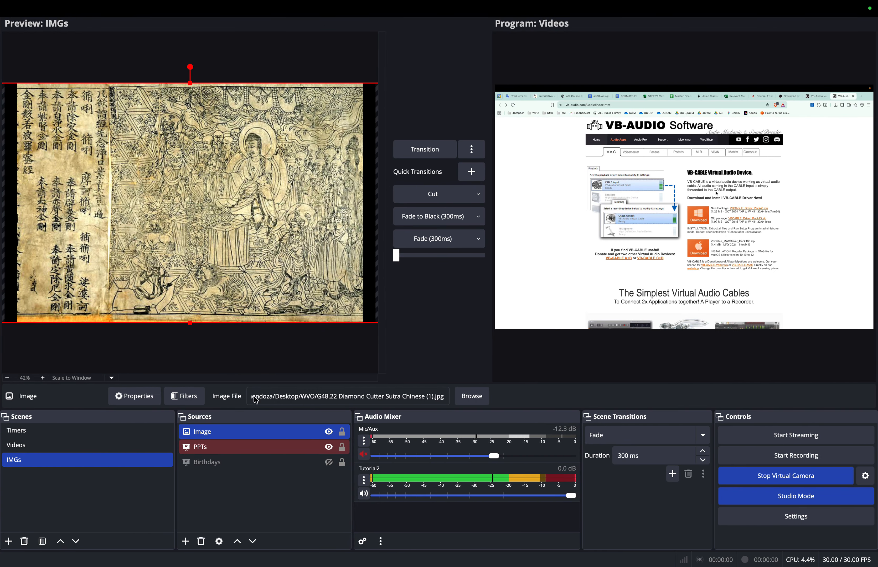
click(127, 432)
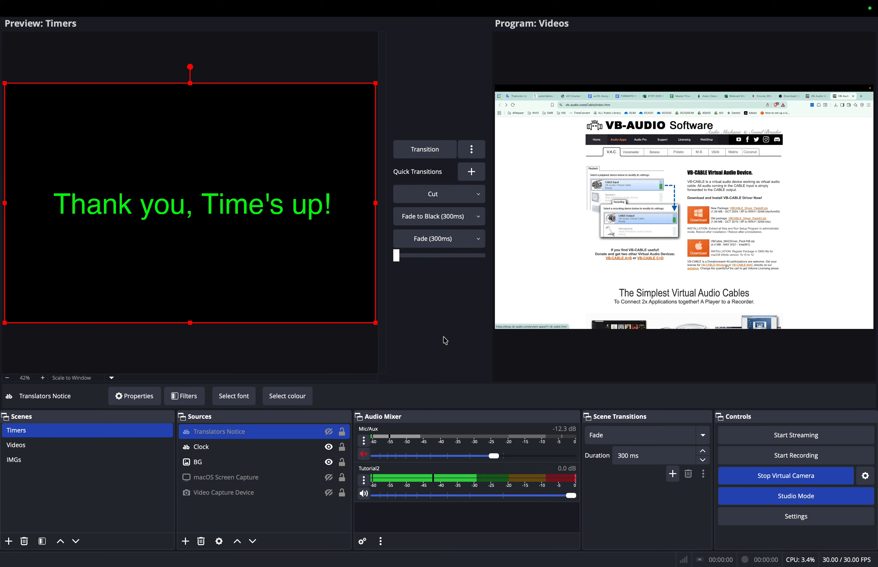
mouse_move(384, 564)
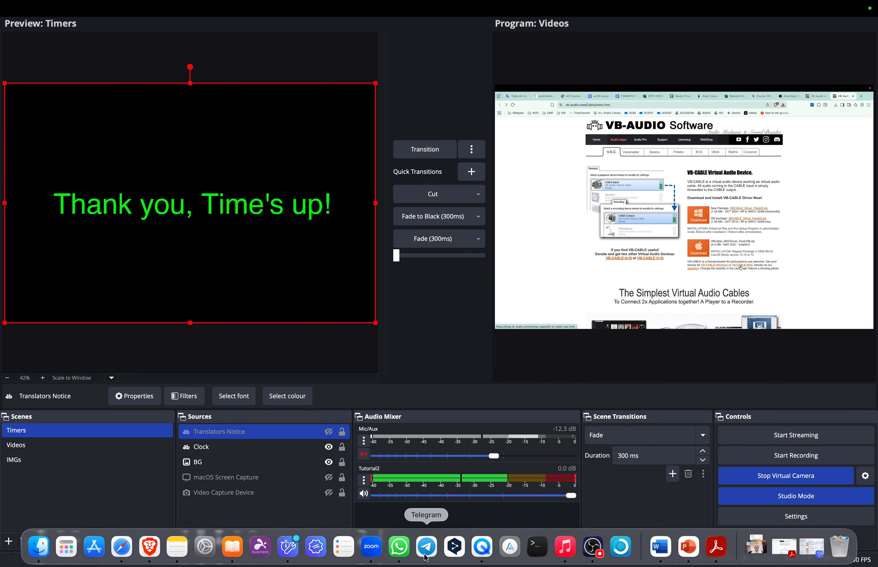
click(621, 547)
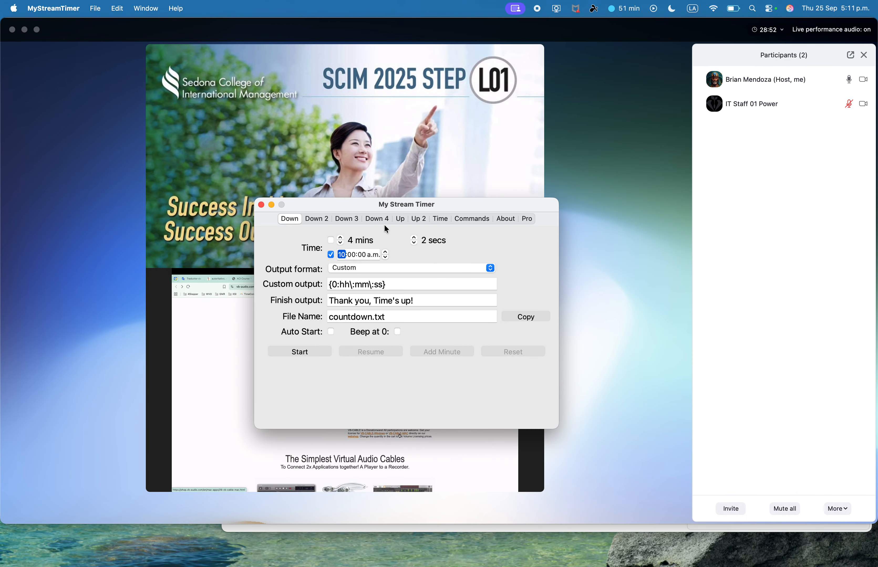
click(344, 190)
drag(344, 192, 322, 181)
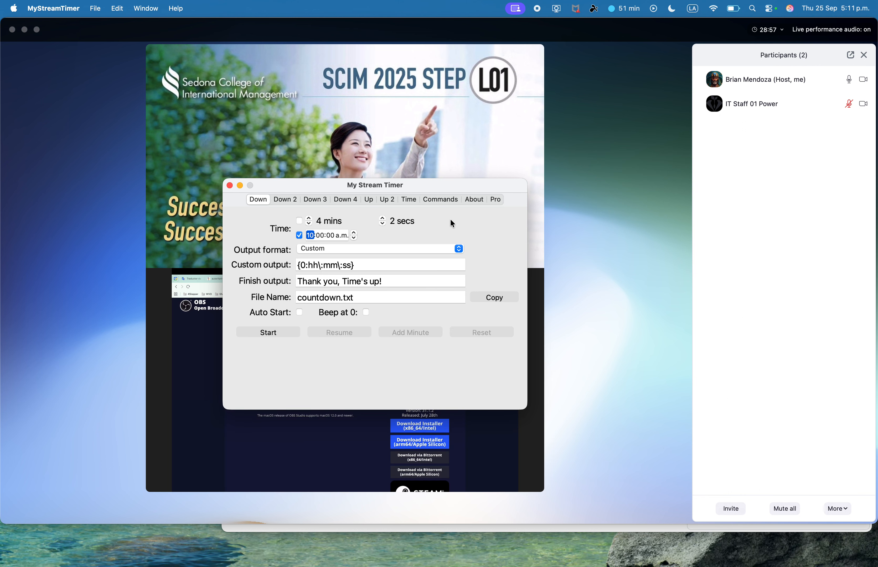
Check My Stream Timer's About settings, then start the first countdown using the 4 minutes 2 seconds duration
click(474, 199)
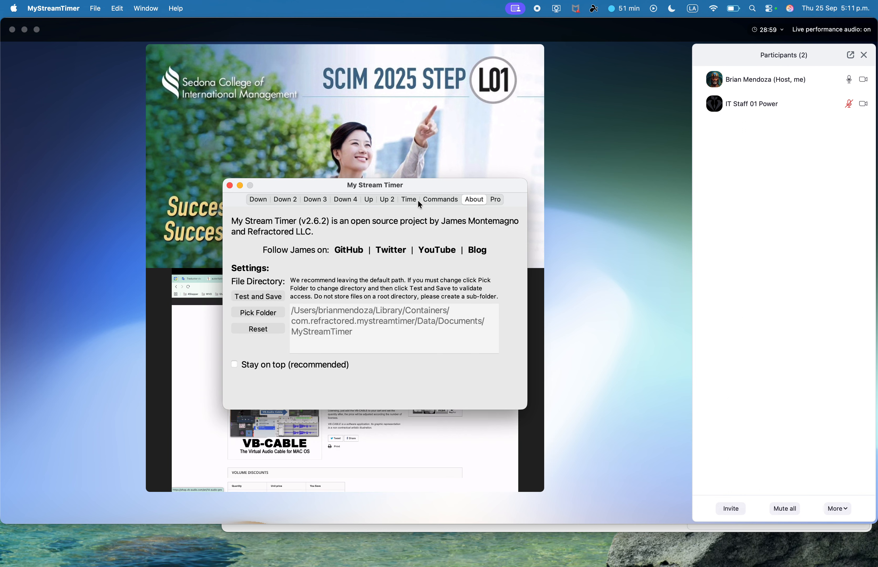
click(257, 199)
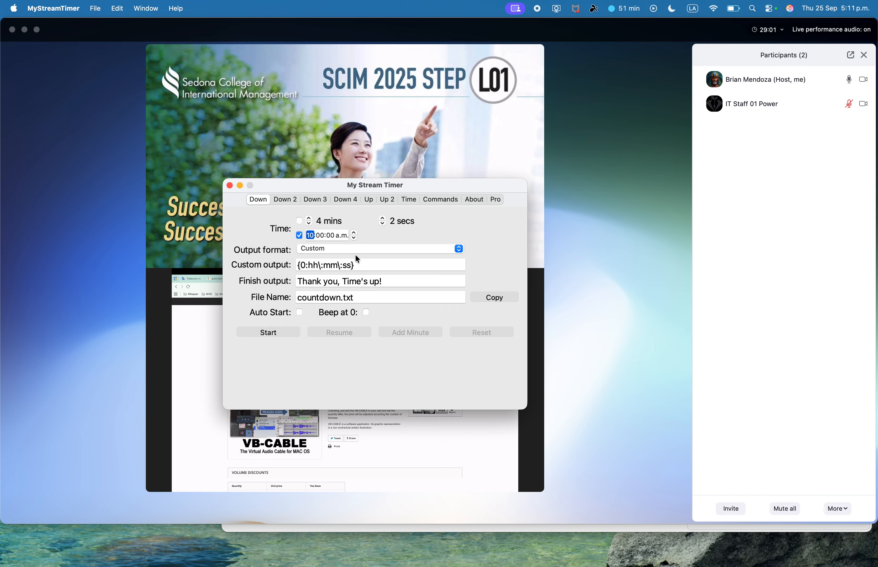
click(299, 221)
click(286, 332)
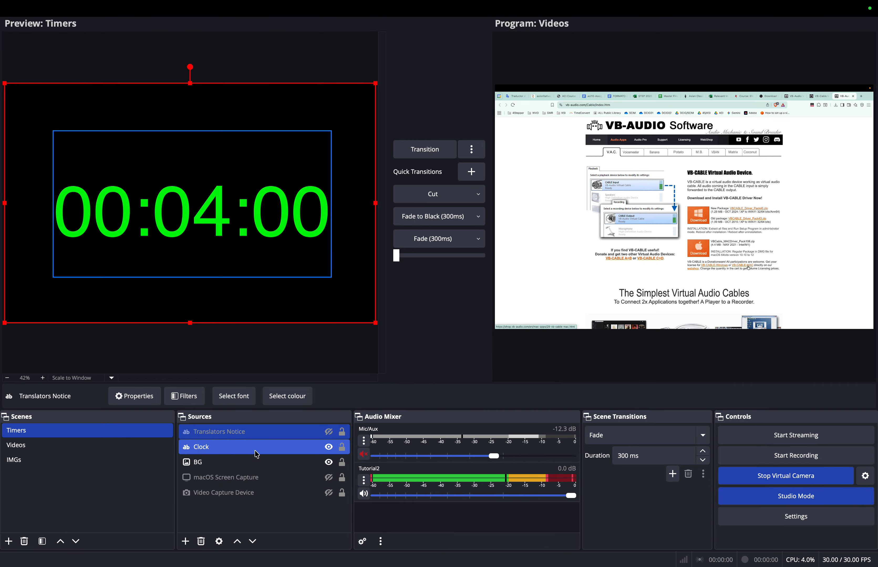
Select the Clock source, transition the Timers scene to the program output, and switch to Zoom to check the countdown feed
click(257, 454)
click(432, 156)
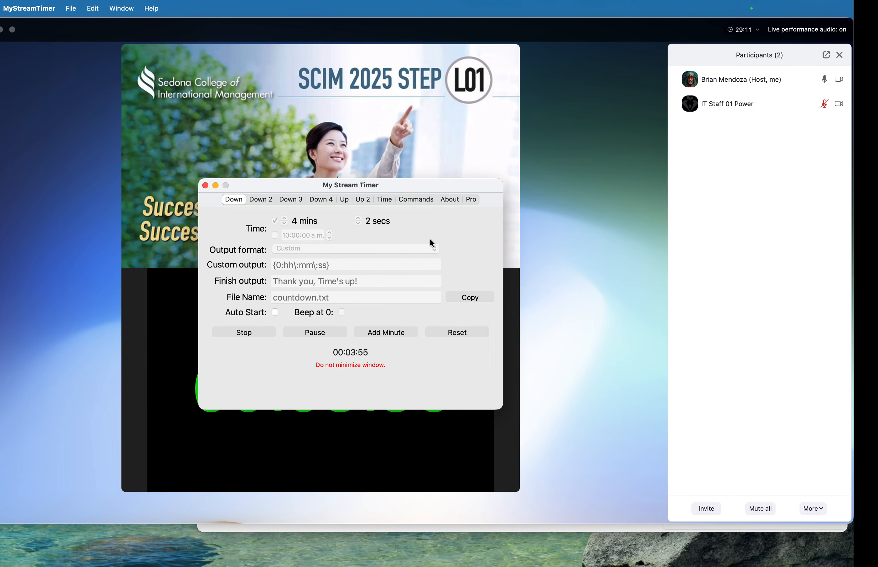
click(562, 284)
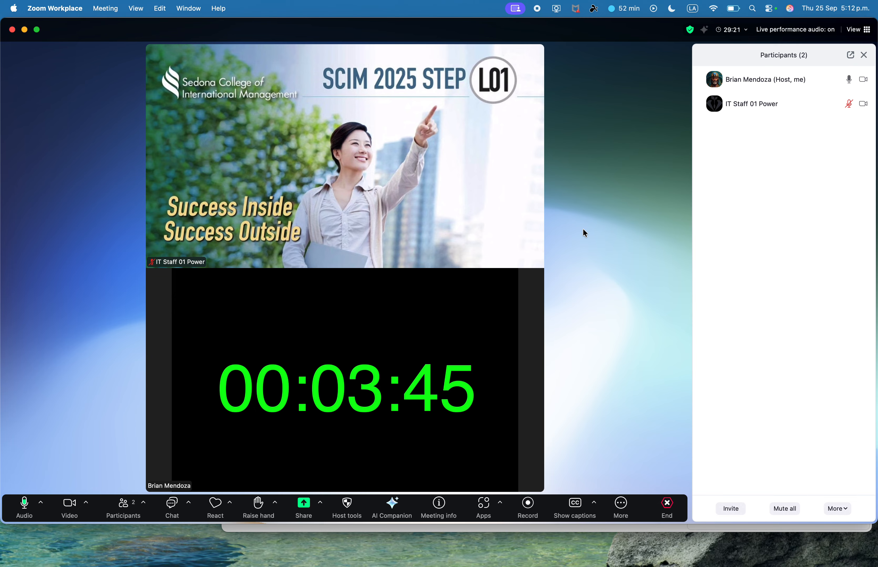
Back in OBS, enlarge the Timers scene's clock to nearly fill the canvas, about 30 px from its top, and transition it to program
key(ctrl+Right)
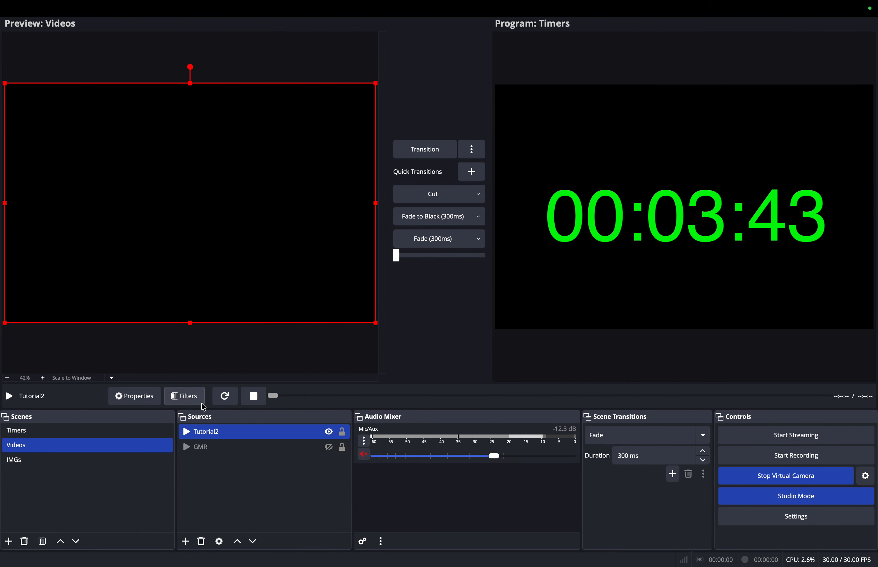
click(102, 431)
drag(216, 260, 187, 195)
drag(283, 233, 372, 323)
click(434, 145)
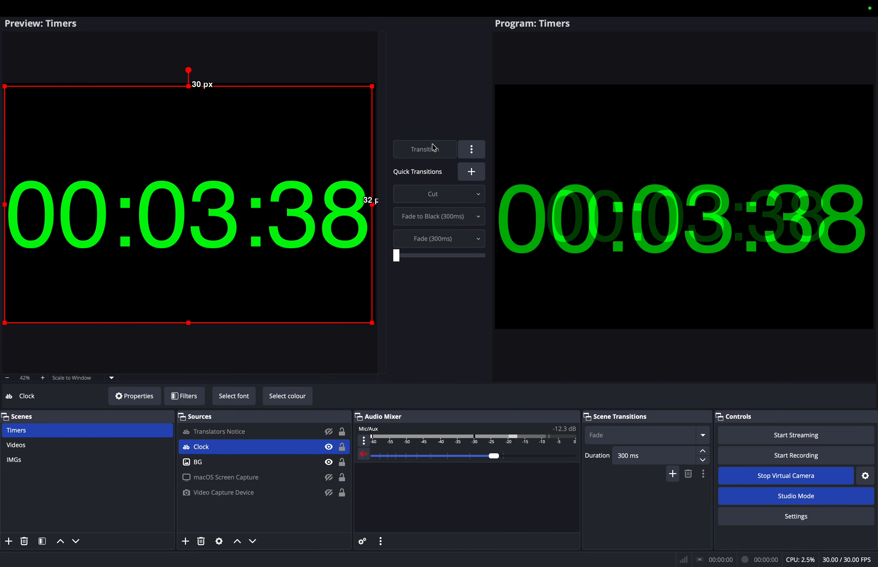
Replace the BG source's image with gmr.jpg from the WVO folder on the Desktop
click(276, 464)
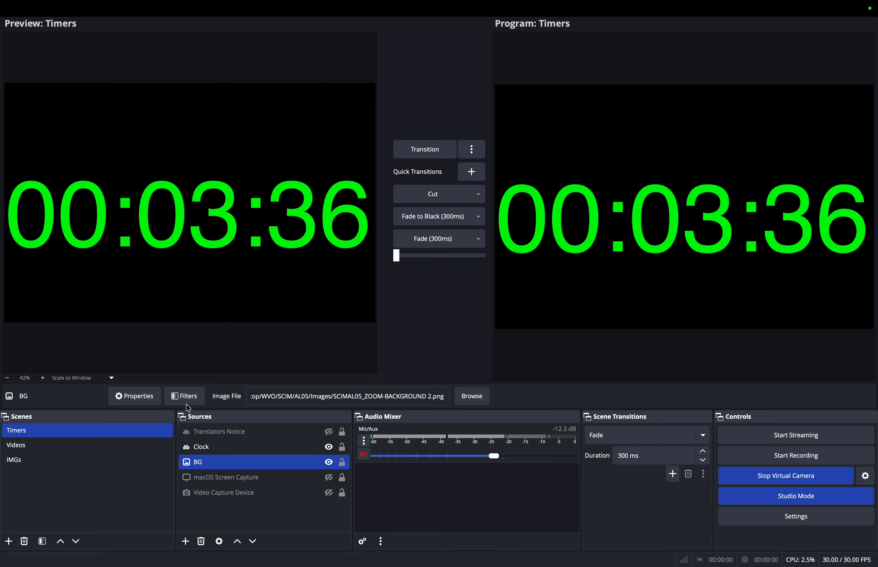
click(133, 396)
click(587, 292)
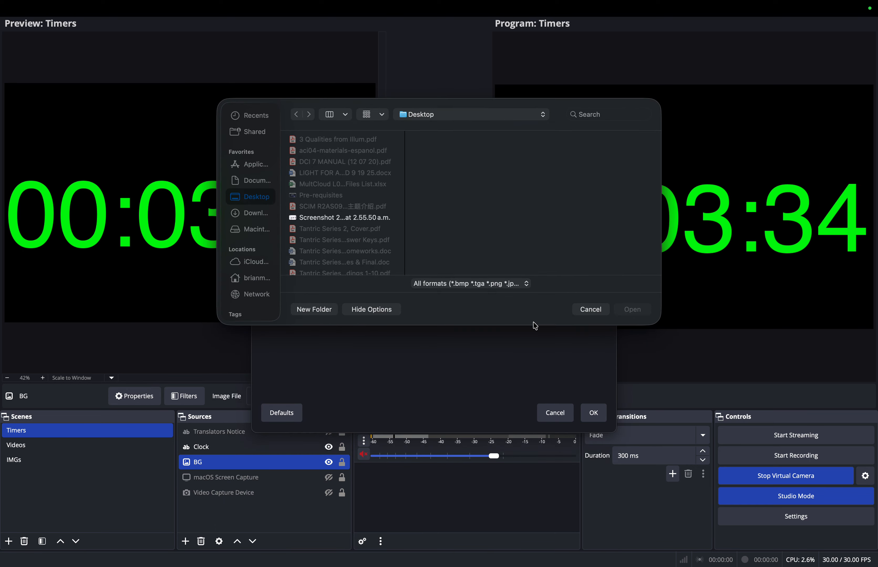
click(355, 218)
scroll(343, 229, down, 3)
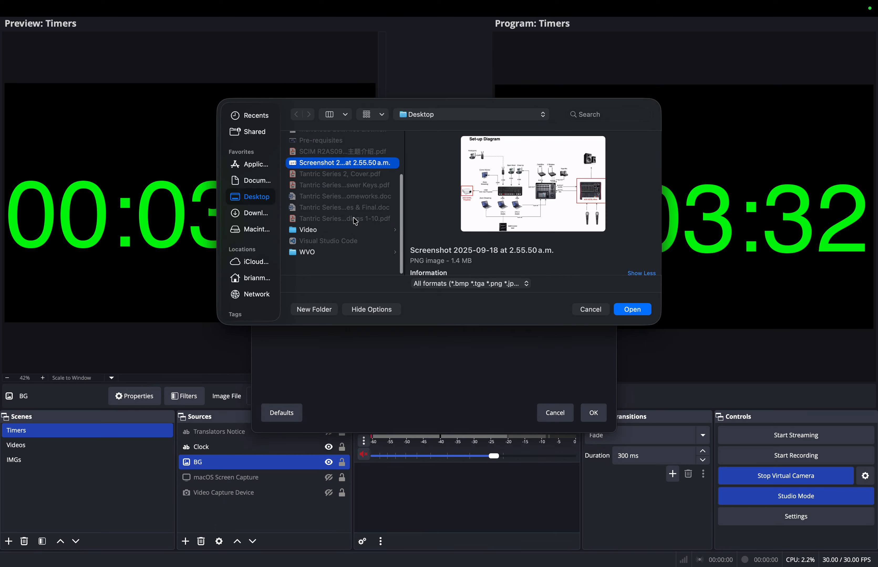
click(323, 266)
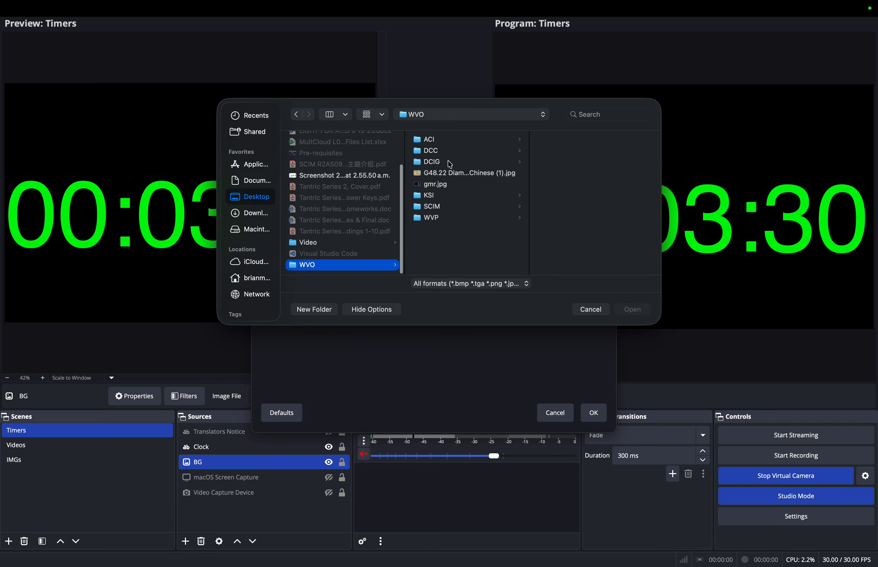
click(437, 184)
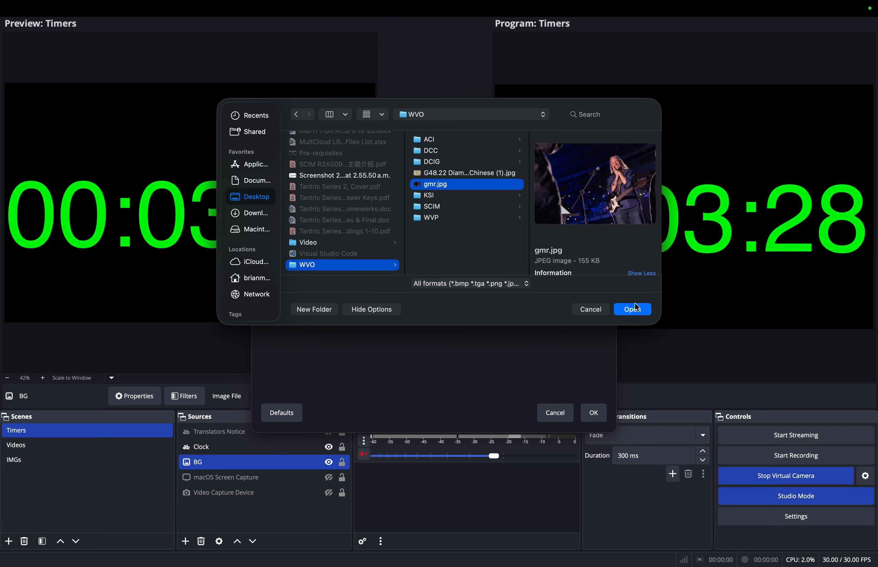
click(632, 309)
click(590, 414)
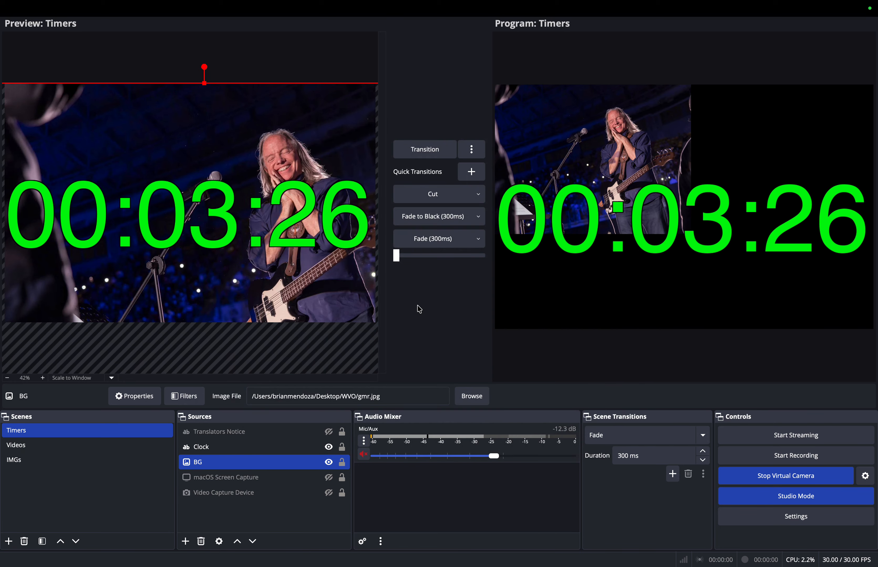
Fit the BG image to the screen, transition the scene to program, and check the virtual camera feed in Zoom
key(super+f)
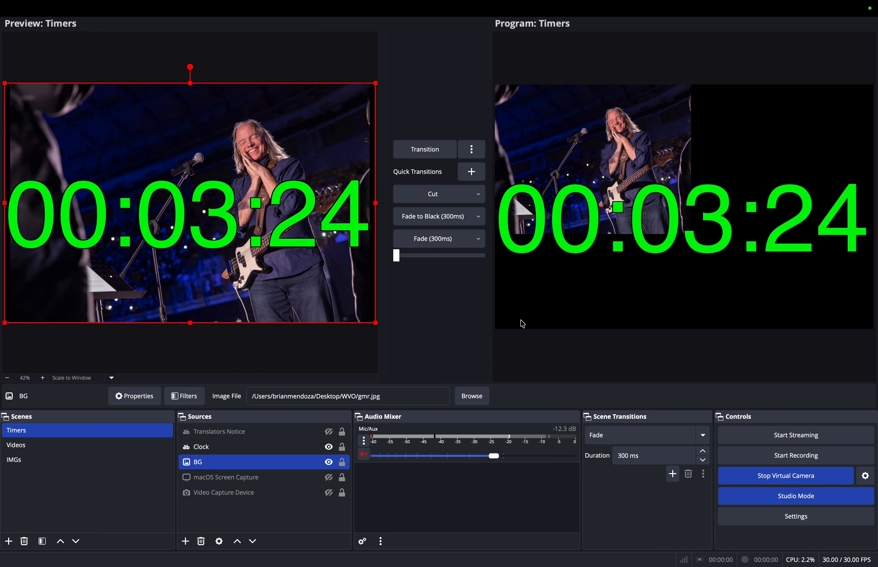
click(425, 147)
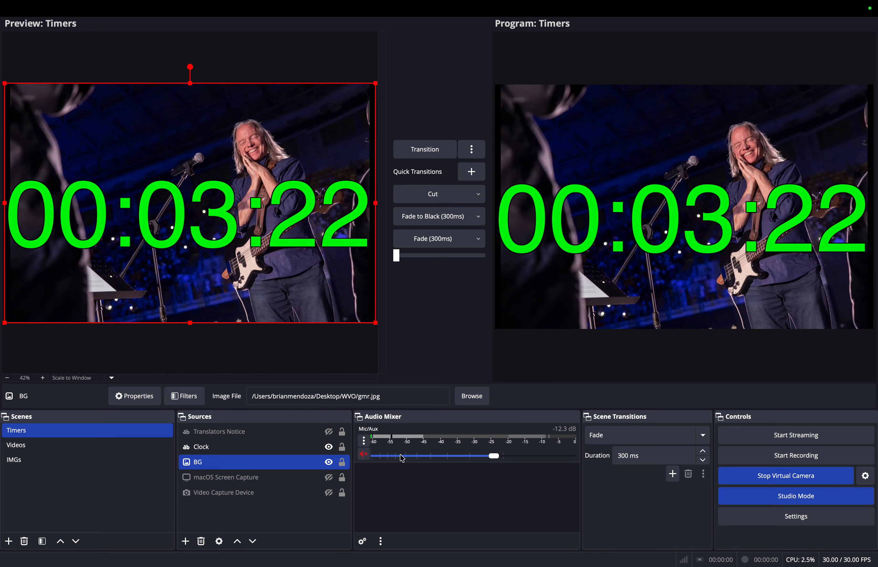
key(ctrl+Left)
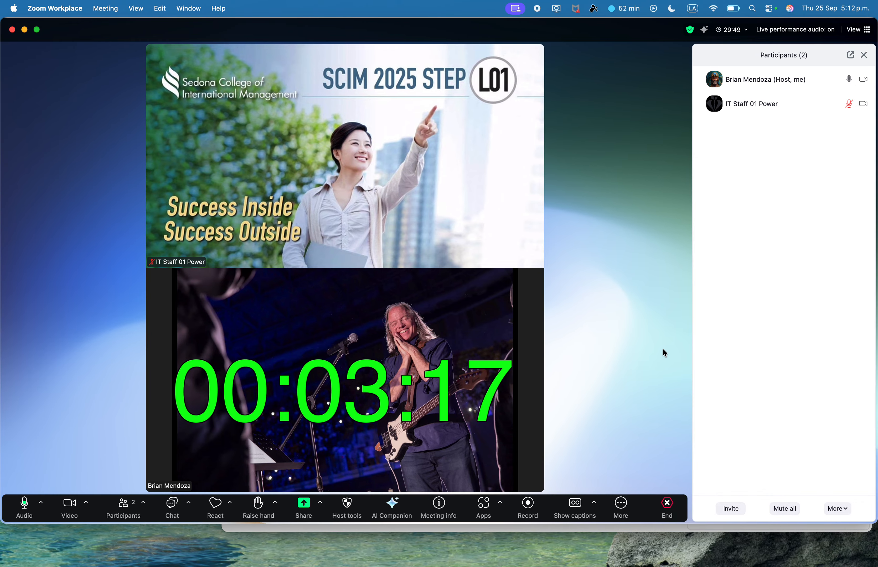
Return to OBS and compare the Clock source's text file setting with the file name in My Stream Timer, leaving the properties unchanged
key(ctrl+Right)
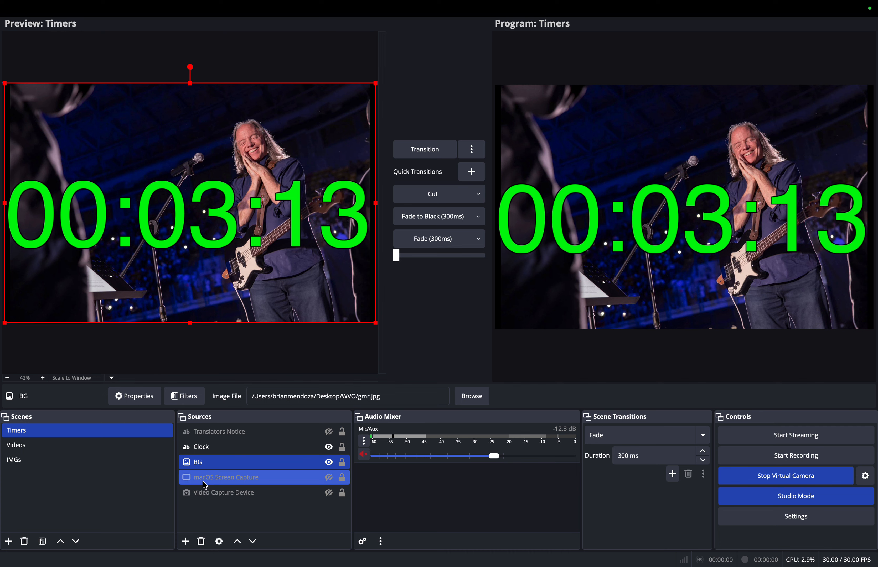
click(214, 447)
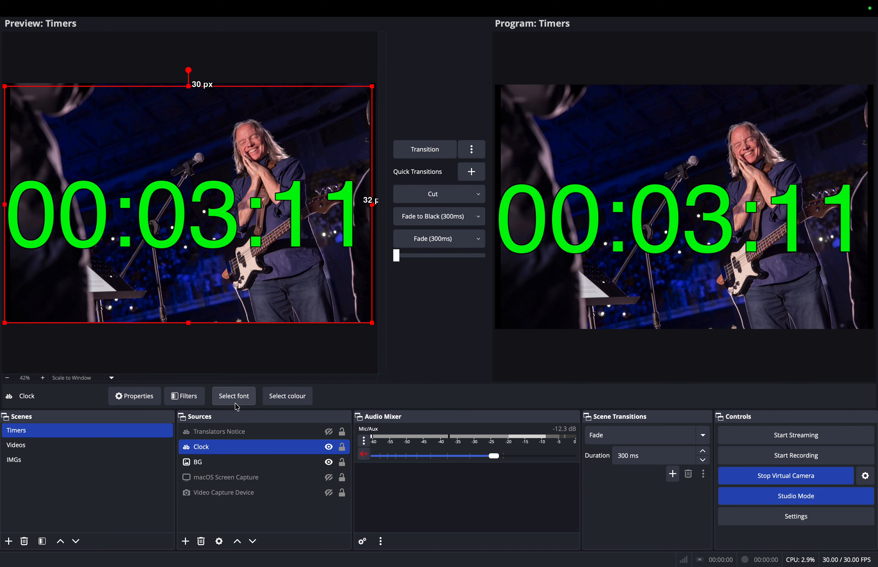
click(141, 396)
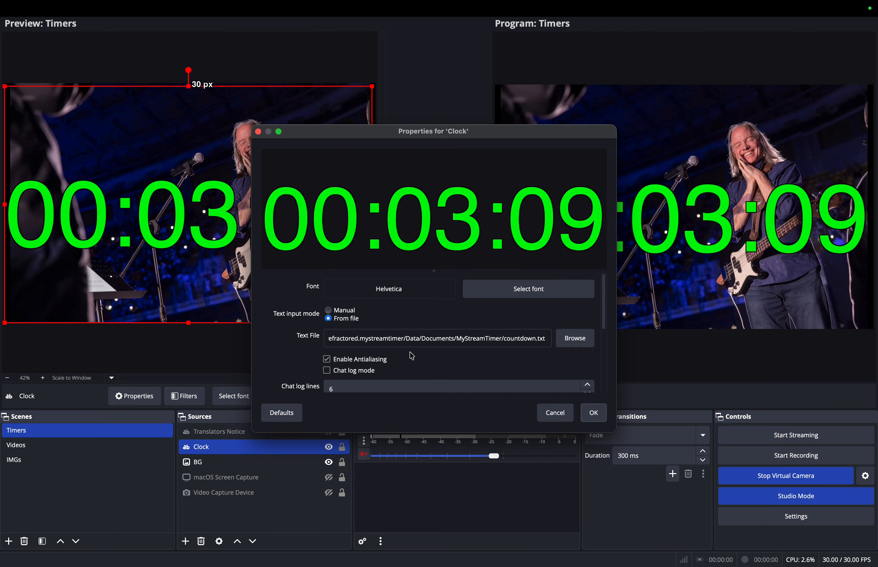
key(ctrl+Left)
key(ctrl+Right)
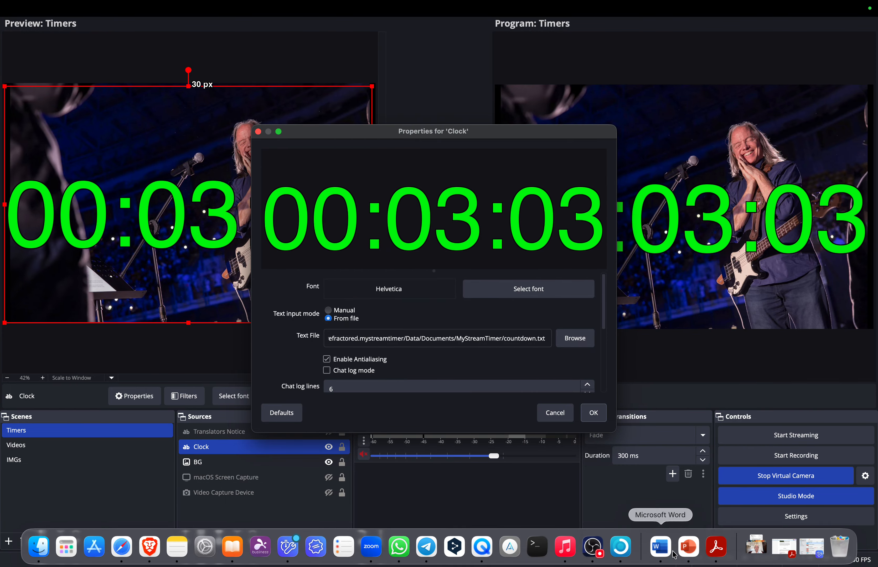
click(621, 542)
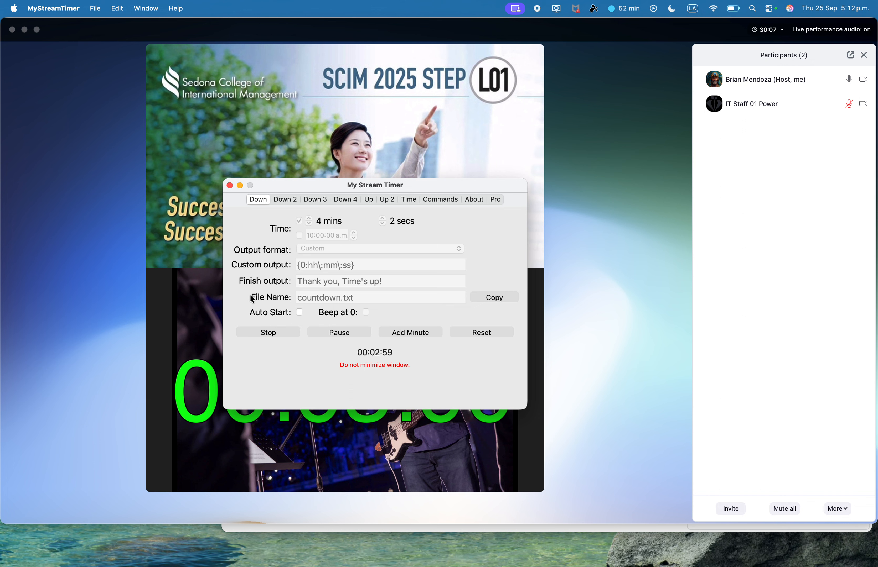
click(283, 300)
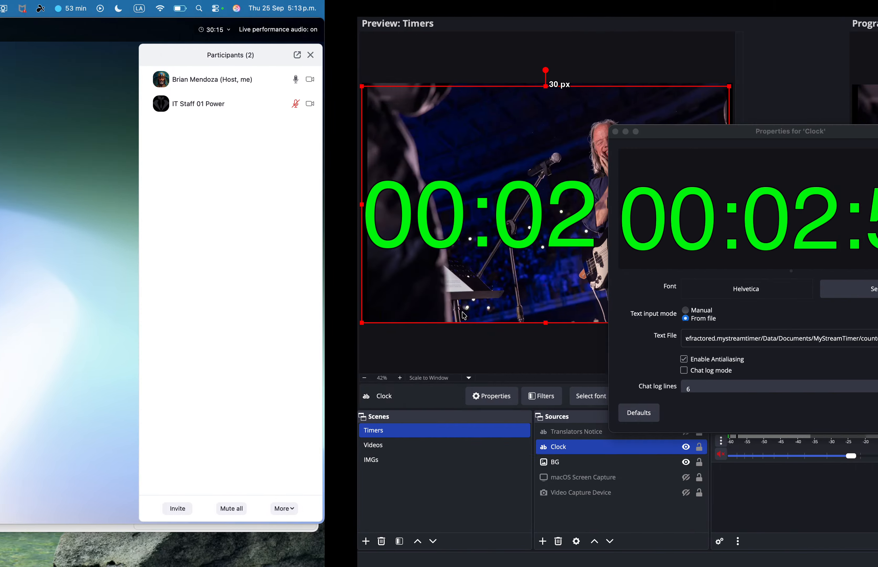
click(555, 413)
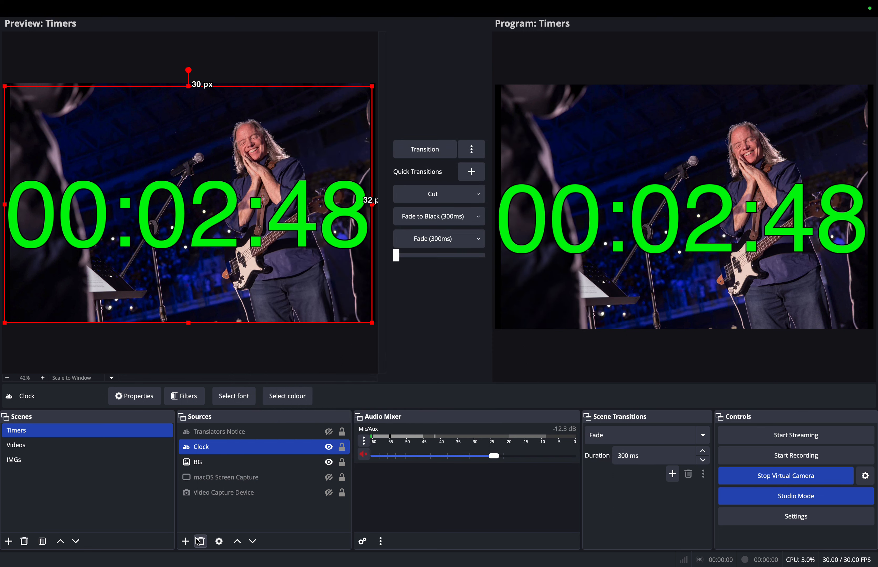
Add a new visible Text (FreeType 2) source named Clock 02 to the Timers scene
click(186, 541)
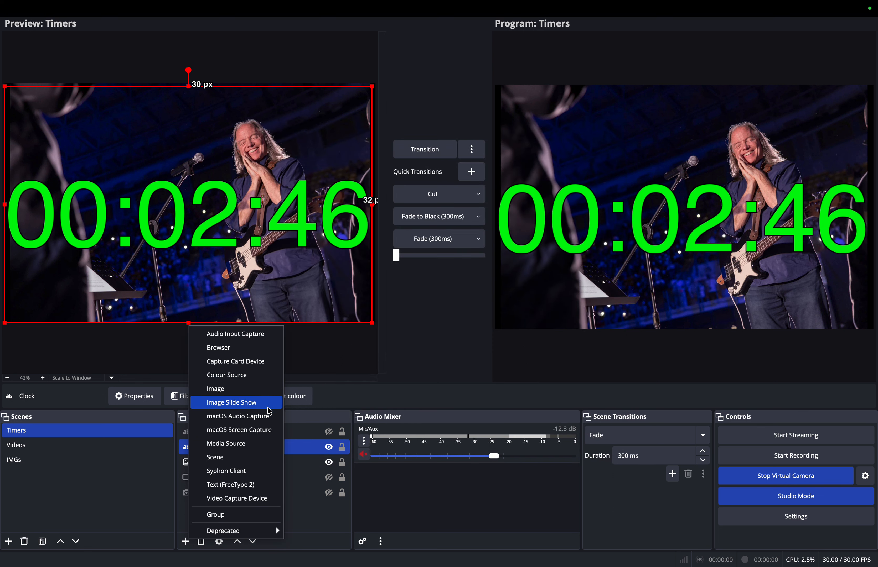
click(246, 484)
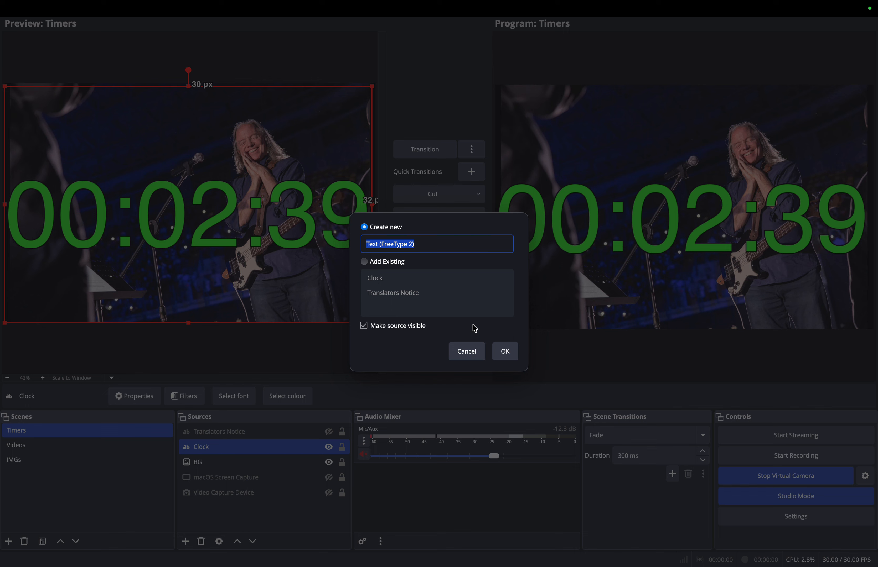
key(BackSpace)
text(C)
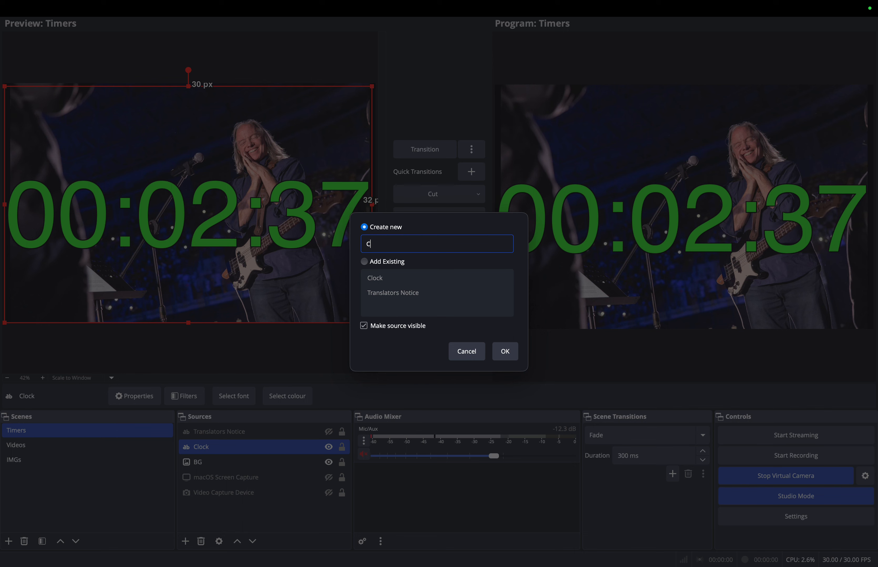
text(lock )
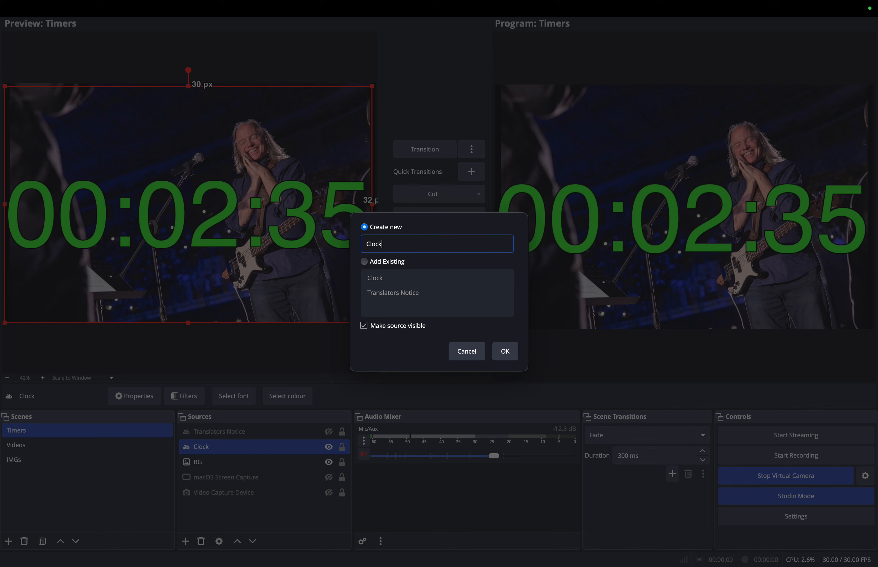
text(02)
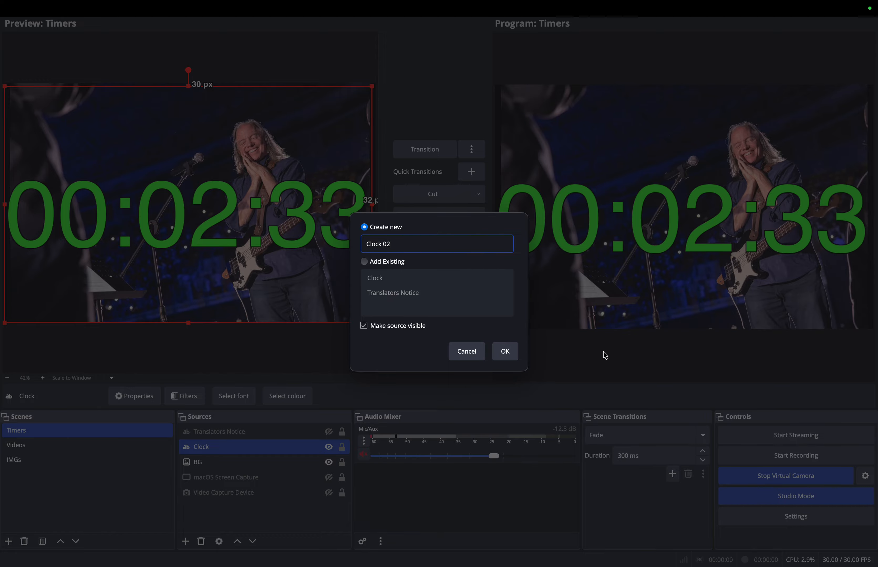
click(505, 351)
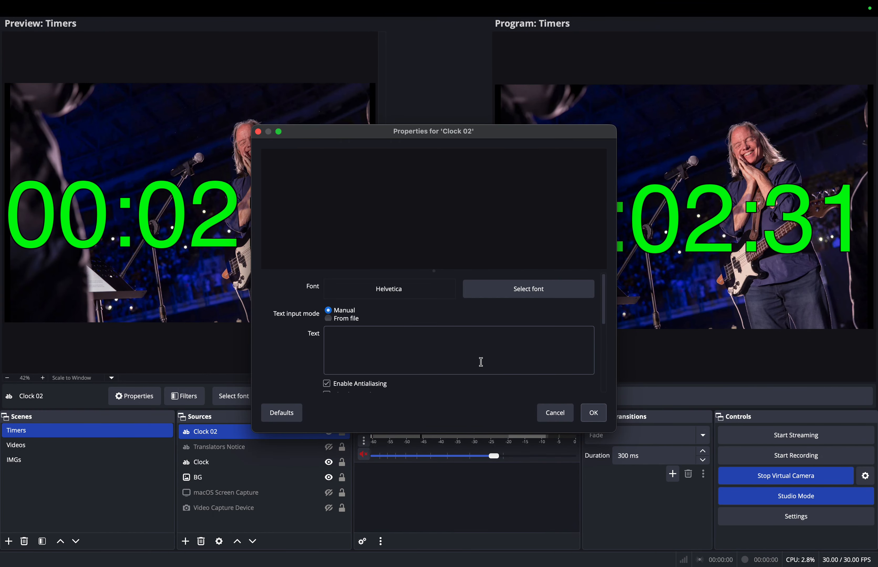
Check the available timer types in My Stream Timer, and dismiss the Clock 02 properties without entering any text
key(ctrl+Left)
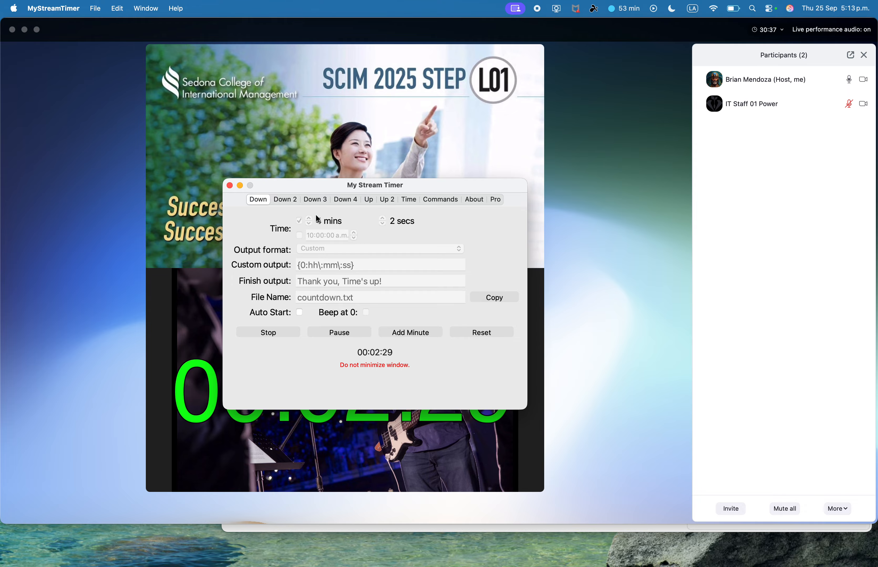
key(ctrl+Right)
key(ctrl+Left)
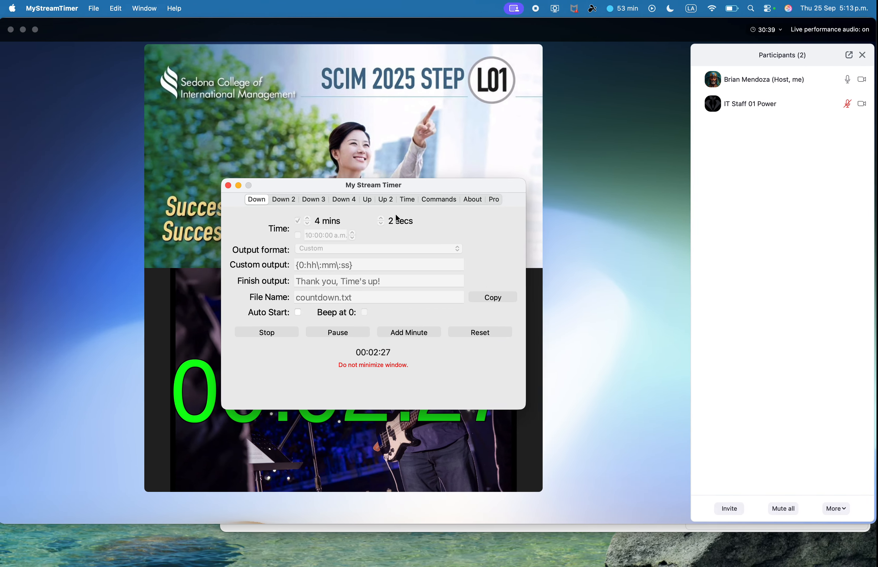
key(ctrl+Right)
click(555, 412)
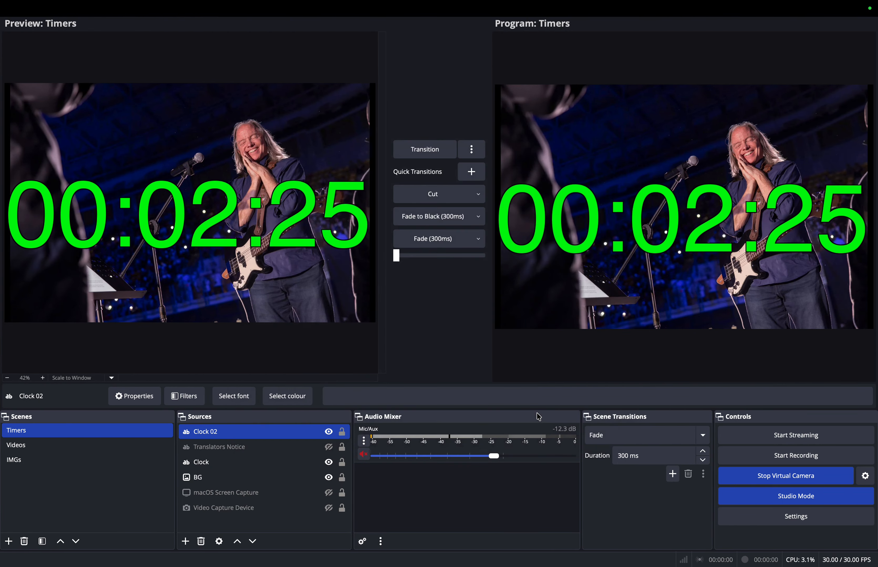
Rename the Clock 02 source in the Timers scene to UP
right_click(285, 436)
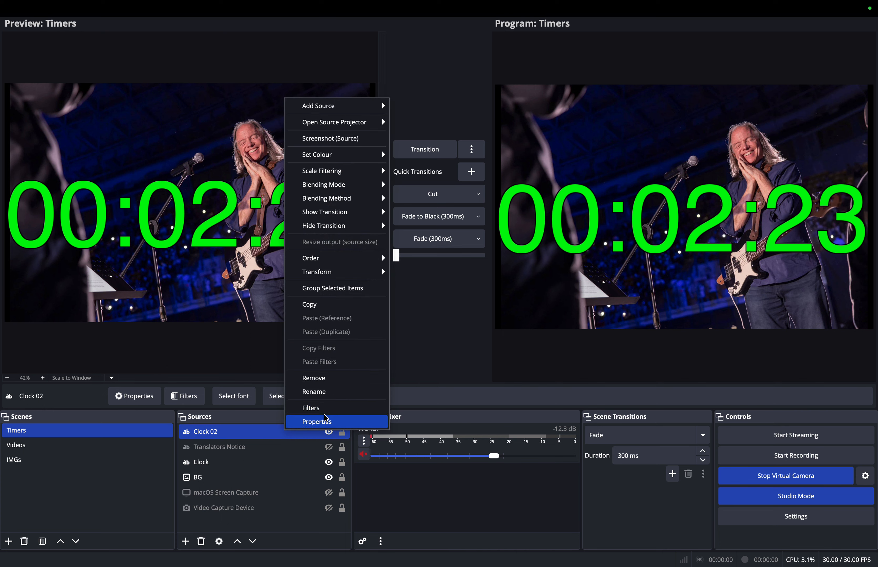
click(339, 393)
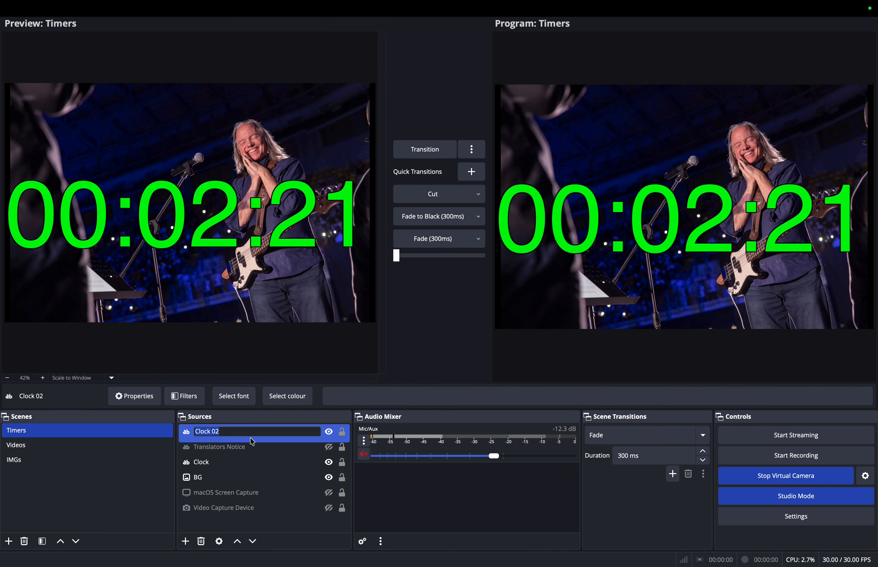
text(UP)
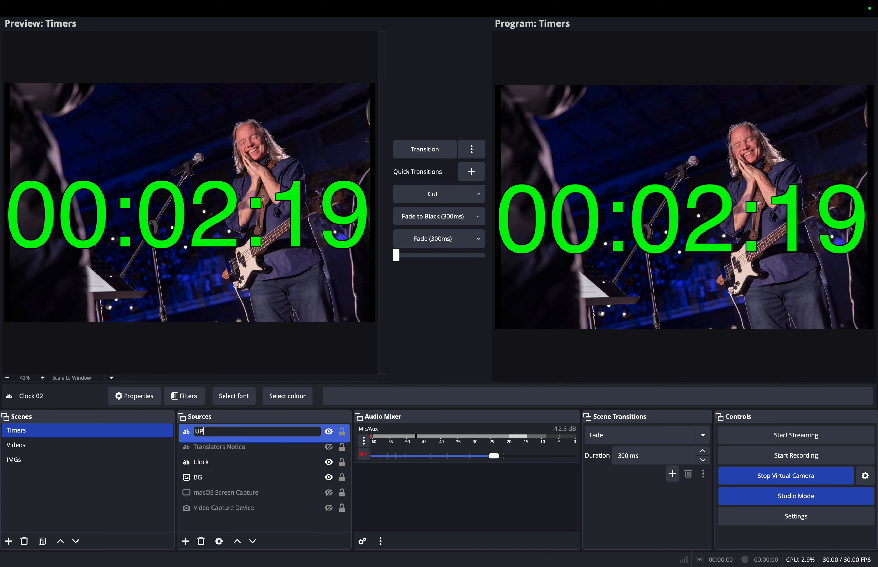
key(Return)
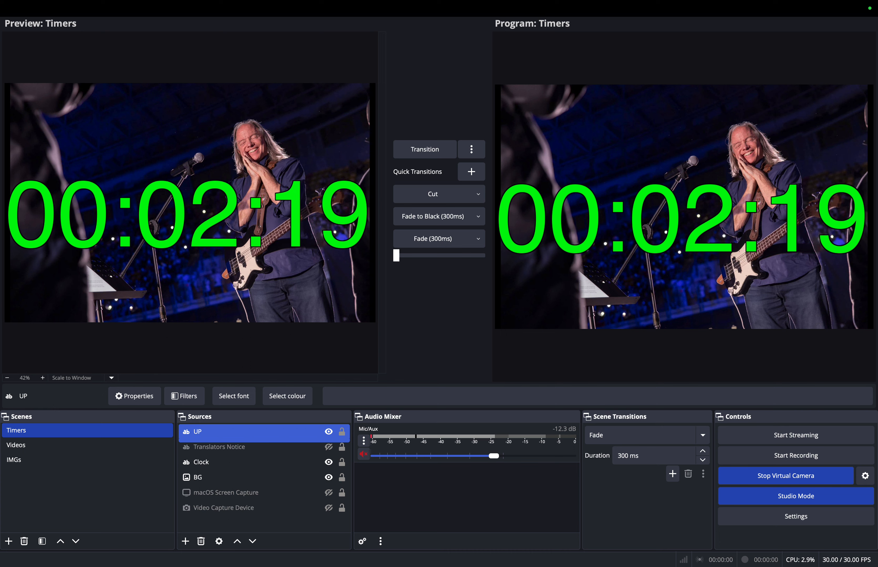
Rename the Clock source in the Timers scene to Down
right_click(212, 461)
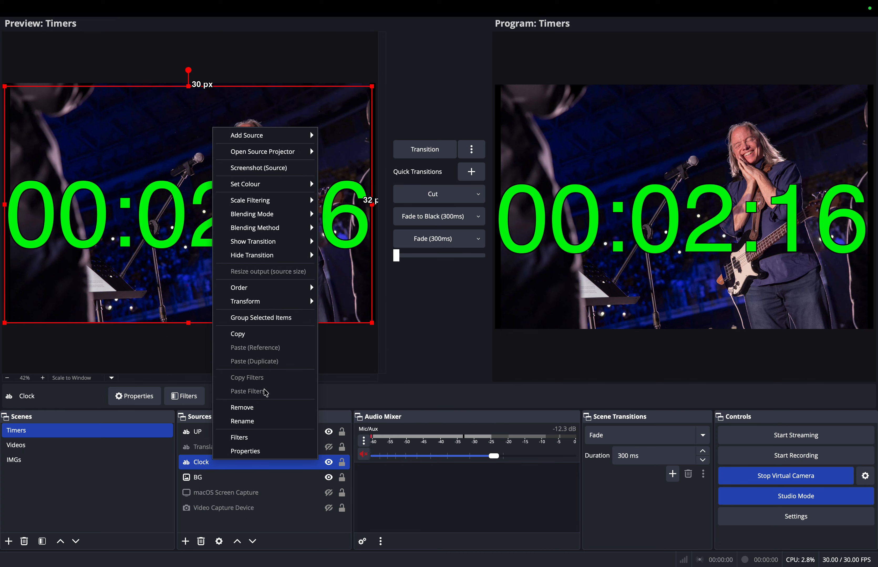
click(266, 421)
text(Down)
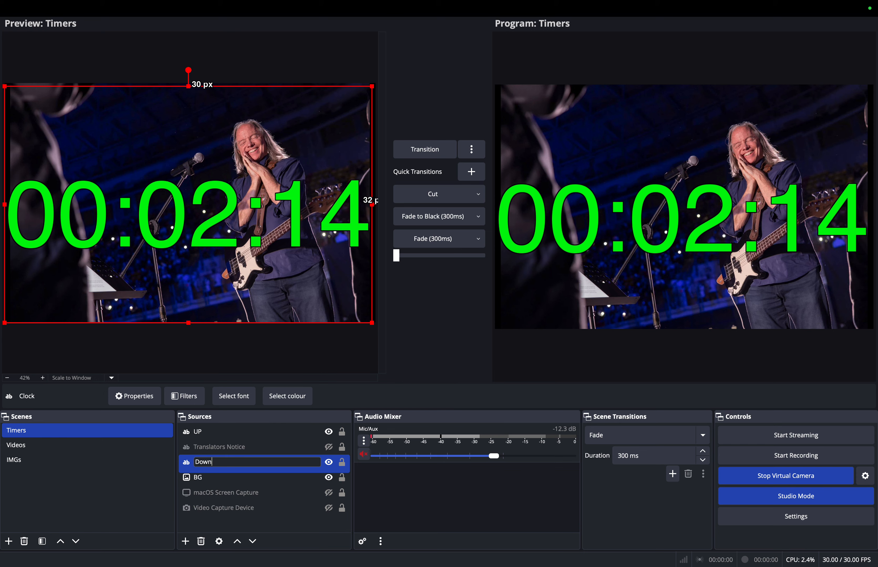
click(222, 432)
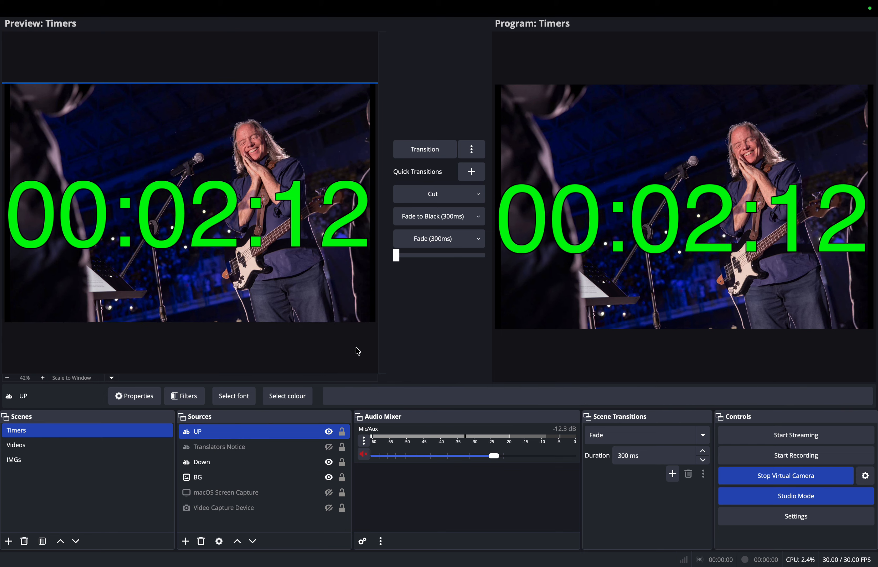
Switch to My Stream Timer, set the Down 2 countdown to end at 6:00:00 p.m. and start it
key(ctrl+Left)
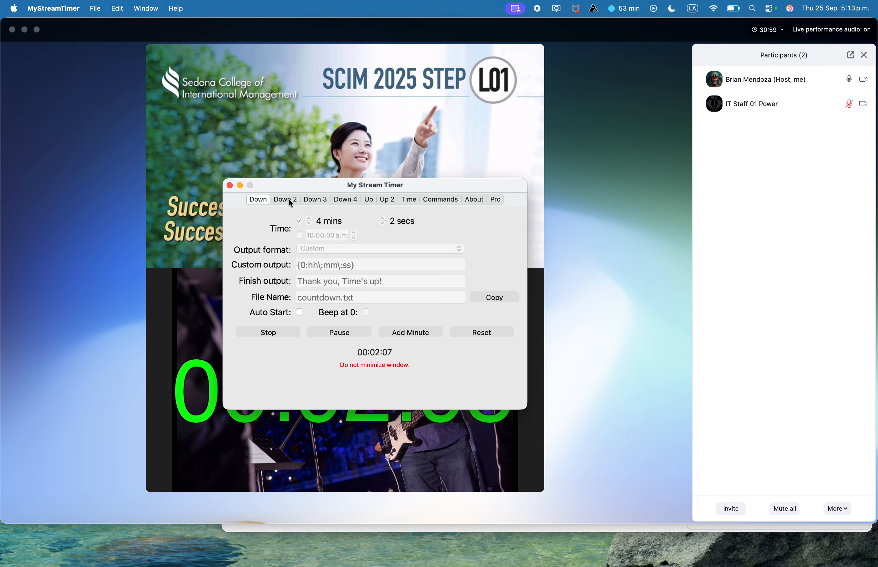
click(280, 199)
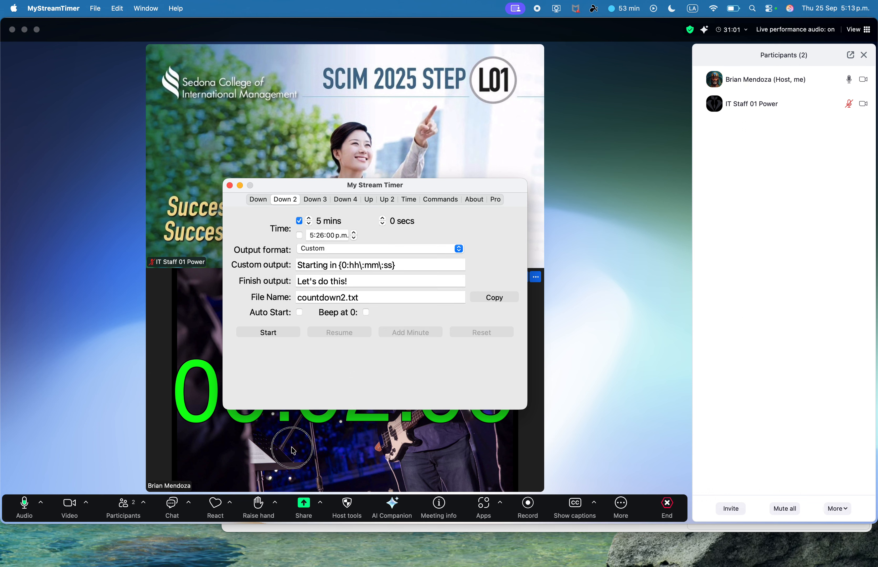
click(375, 393)
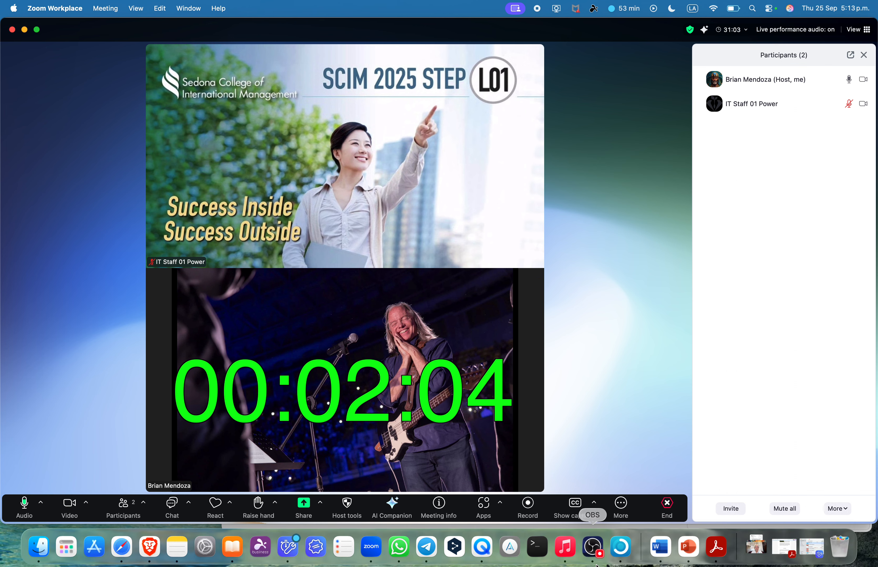
click(623, 548)
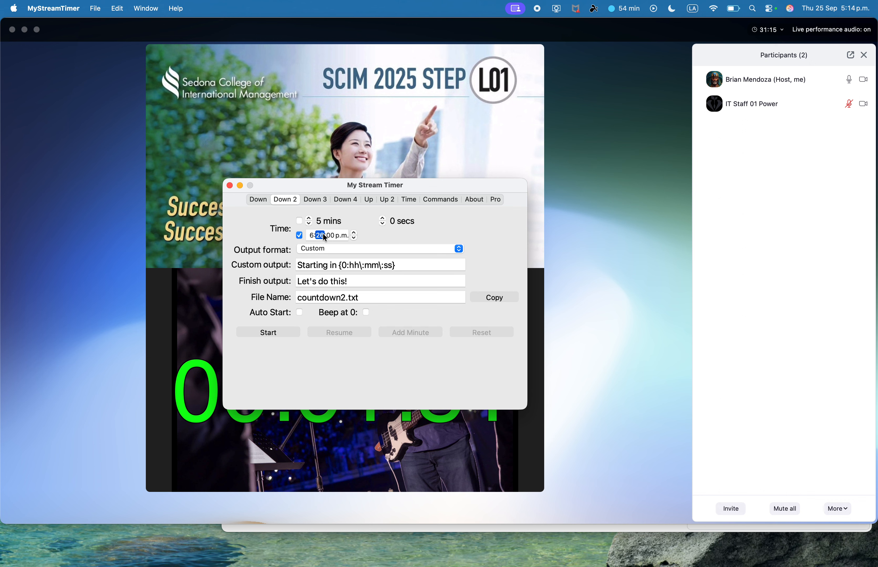
click(284, 331)
Compare the timer shown in the Zoom video feed with the Down source in the OBS Timers scene
click(371, 455)
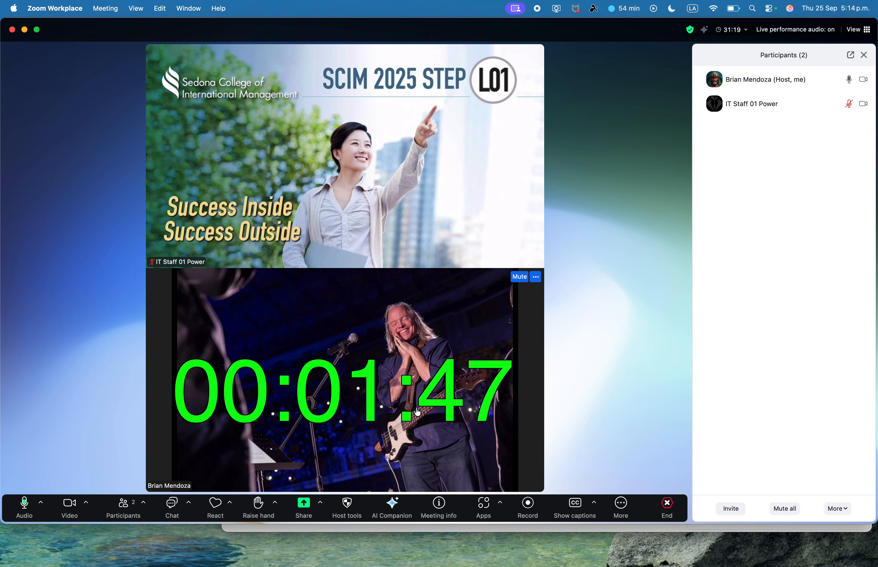
key(ctrl+Right)
click(240, 465)
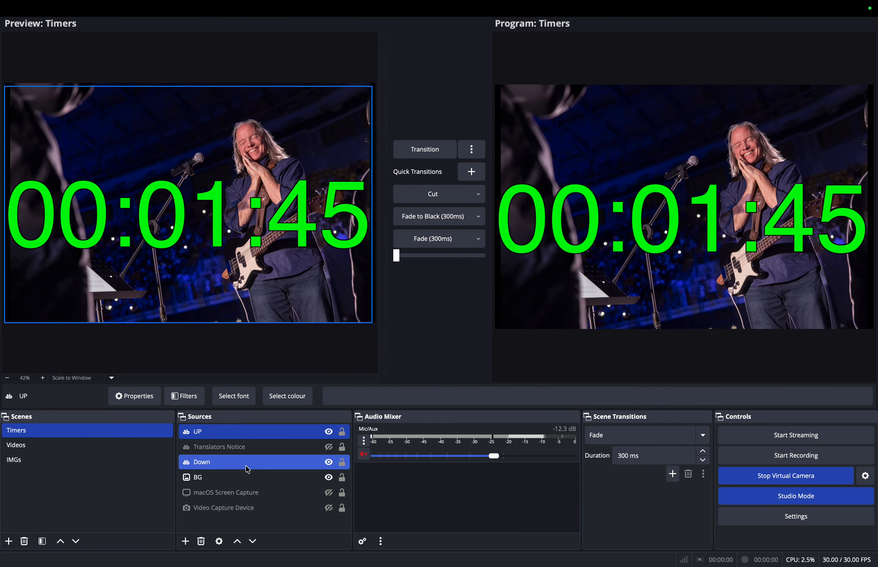
key(ctrl+Left)
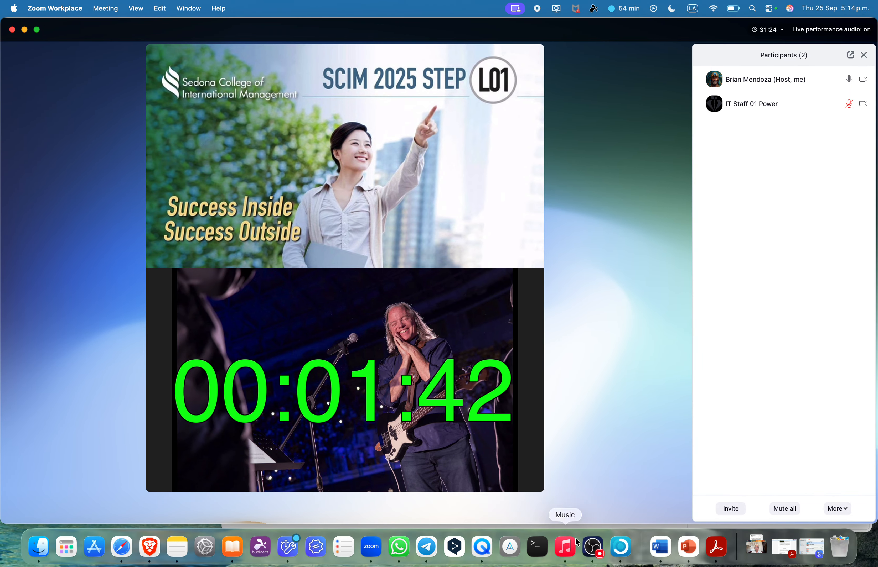
Stop and restart the Down 2 countdown in My Stream Timer, and check the Zoom video feed
click(620, 546)
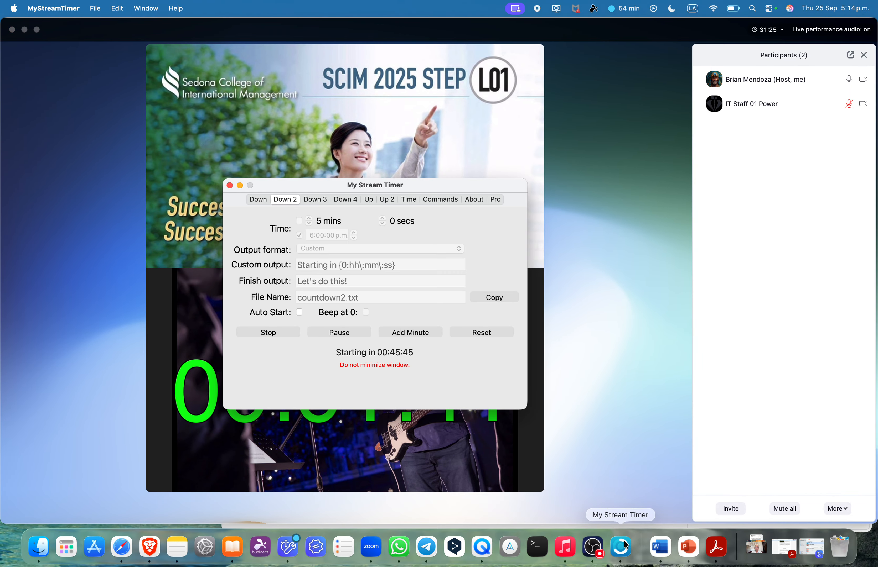
click(269, 332)
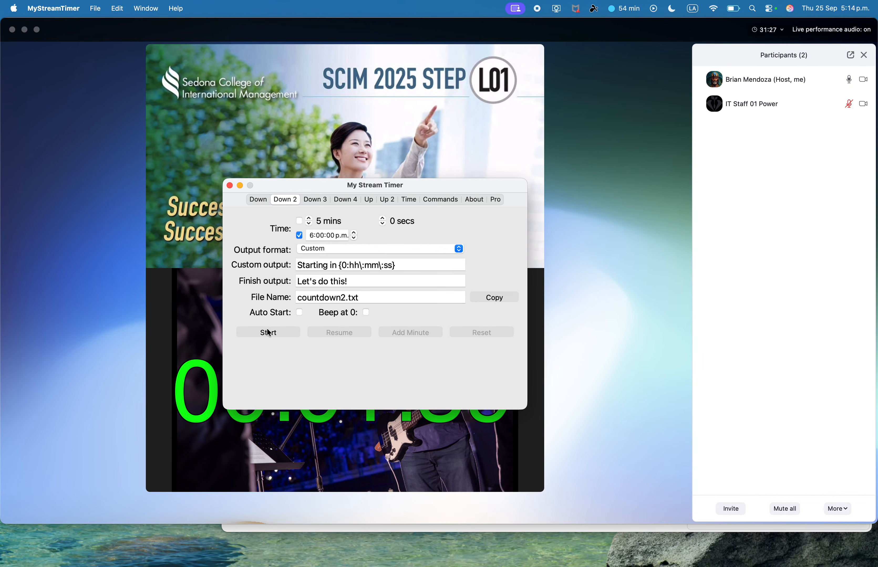
click(289, 332)
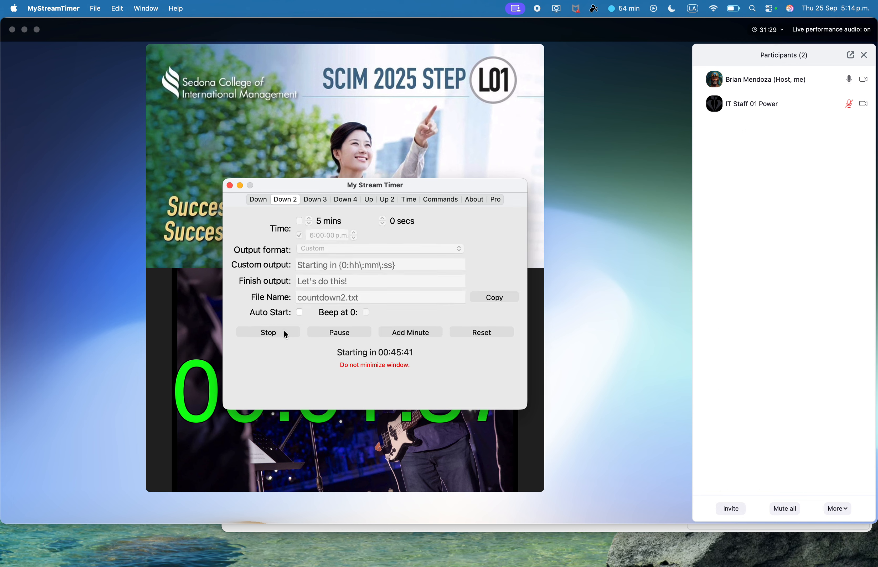
click(587, 359)
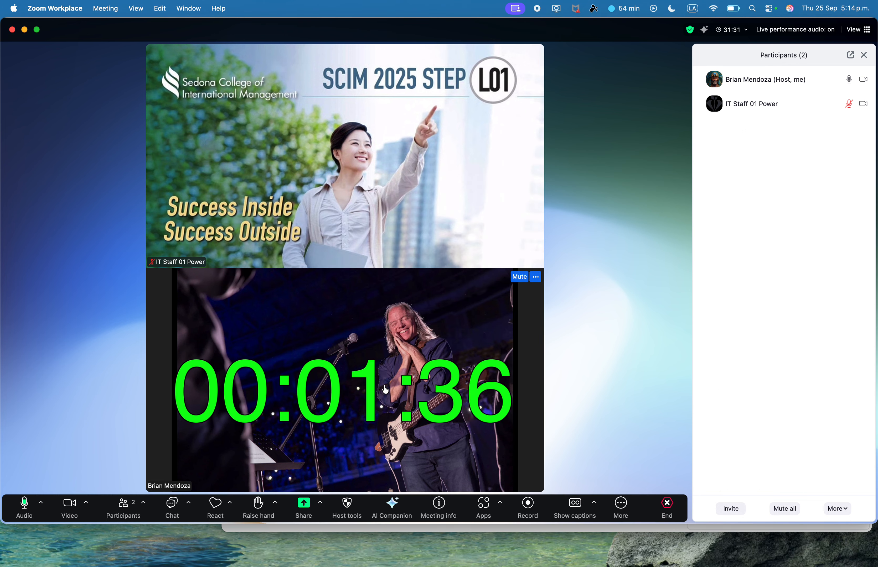
Move the My Stream Timer window clear of the Zoom video feed and stop the Down 2 countdown
mouse_move(572, 554)
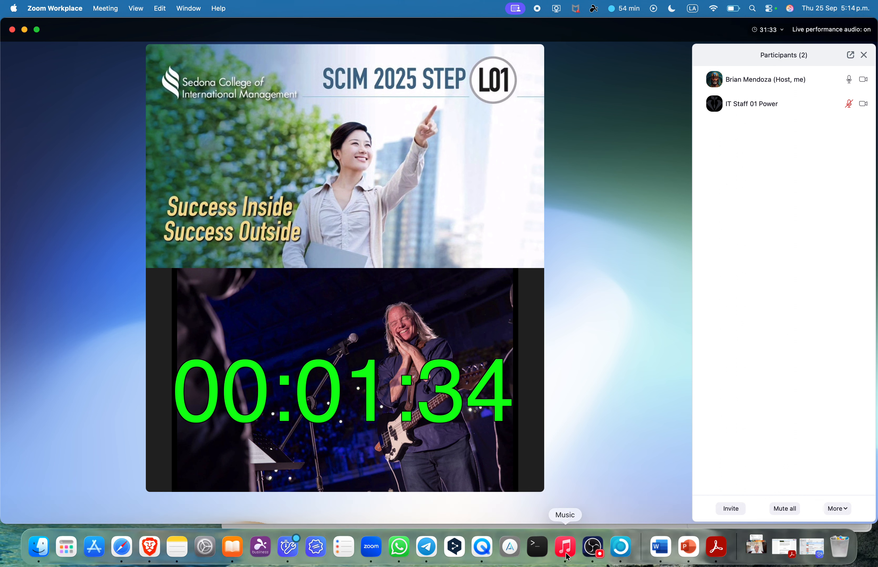
click(622, 550)
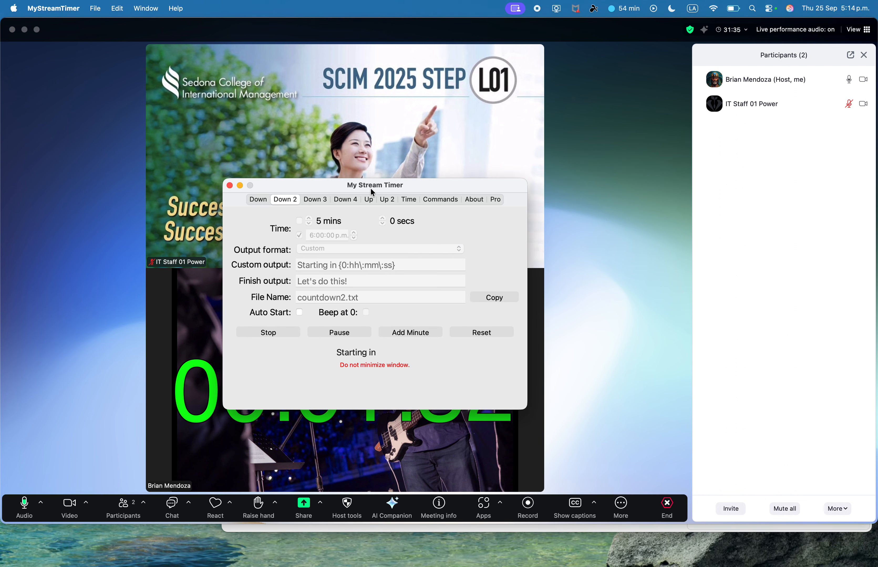
drag(371, 189, 644, 102)
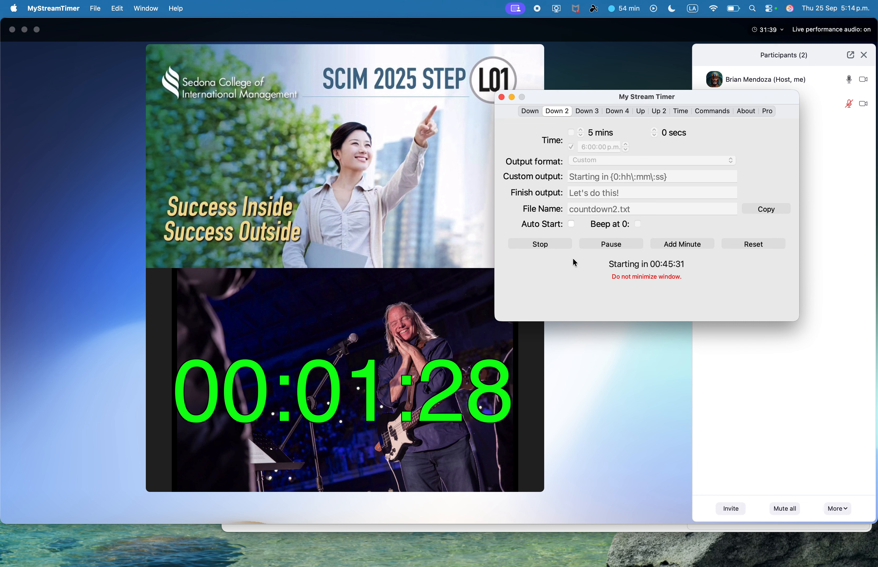
click(553, 245)
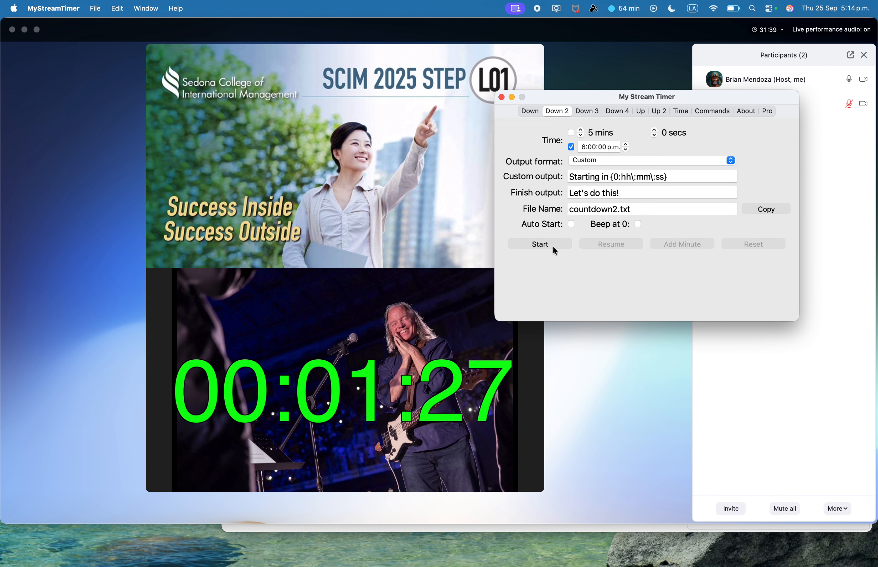
click(574, 148)
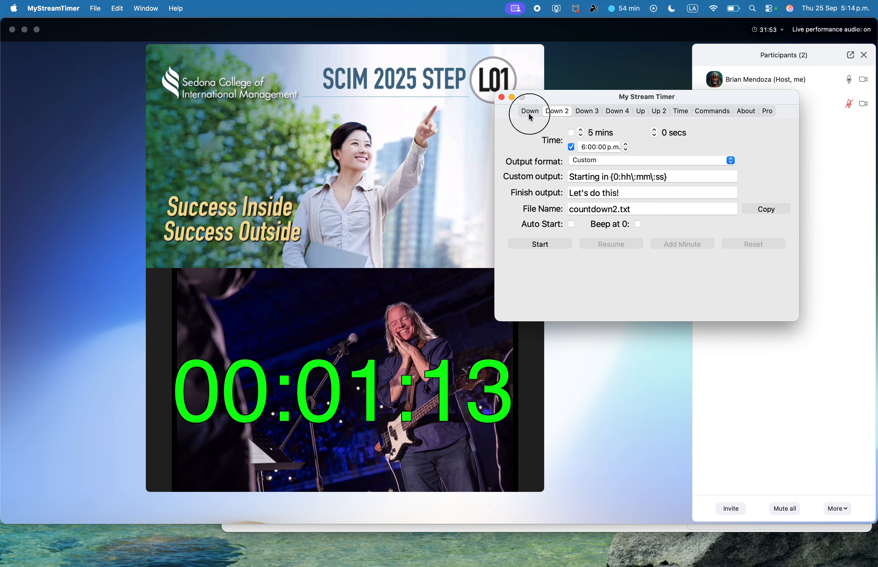
Restart the Down countdown with a clock-time end of 6:00:00 p.m. instead of a duration
click(444, 111)
click(549, 244)
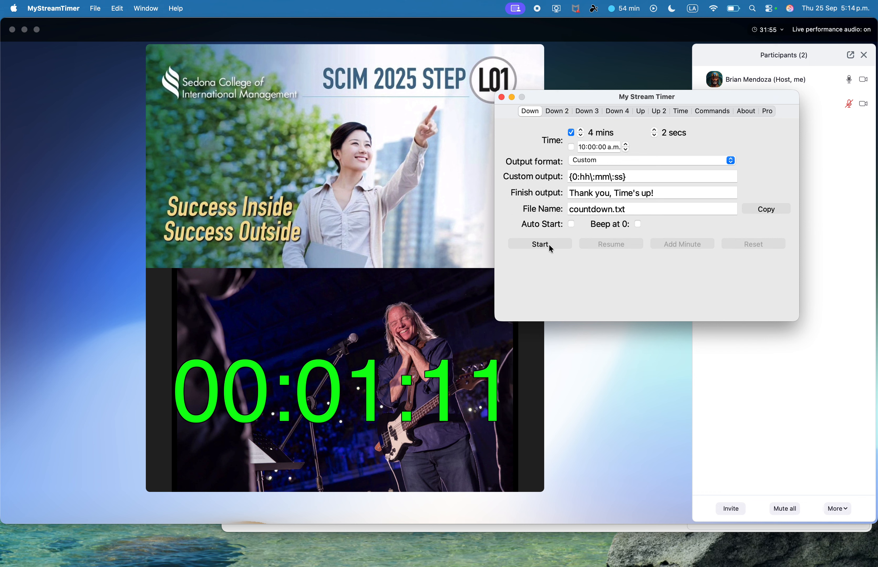
click(573, 133)
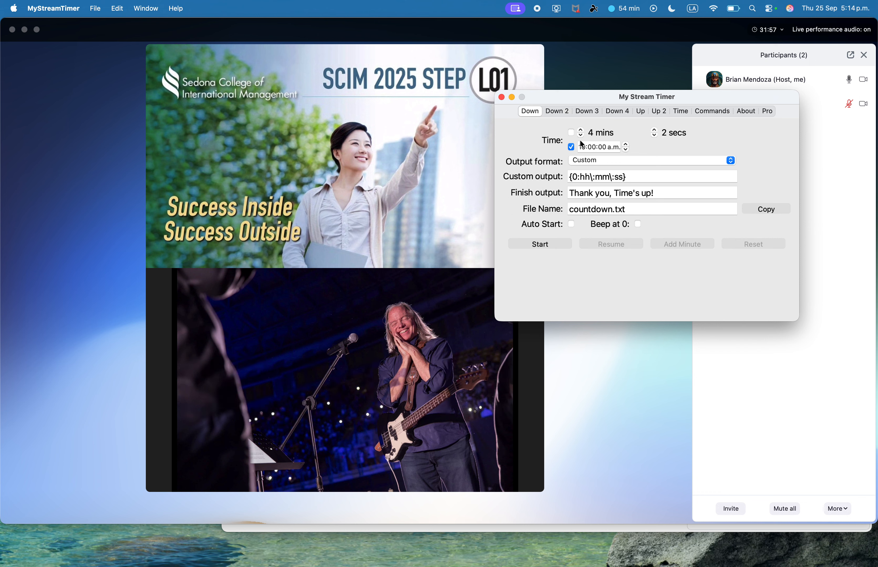
click(585, 146)
click(609, 149)
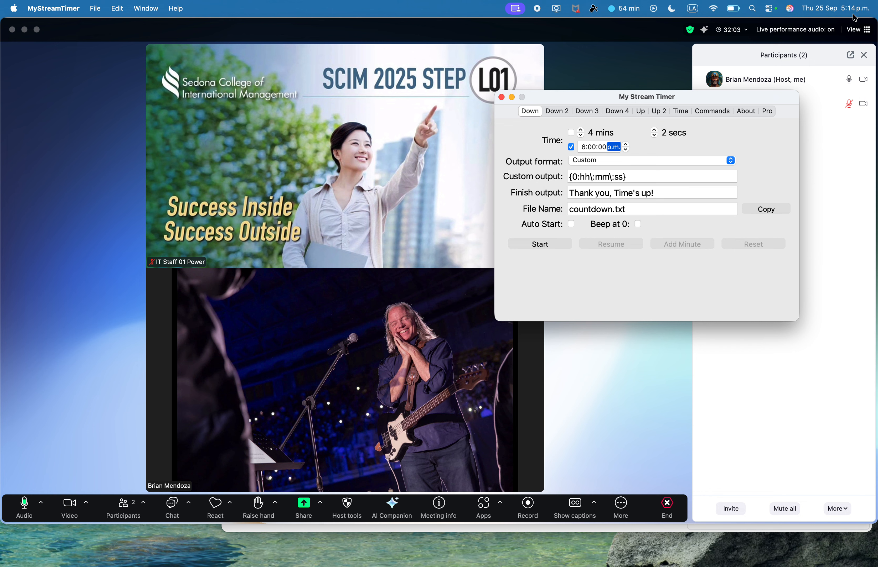
click(555, 244)
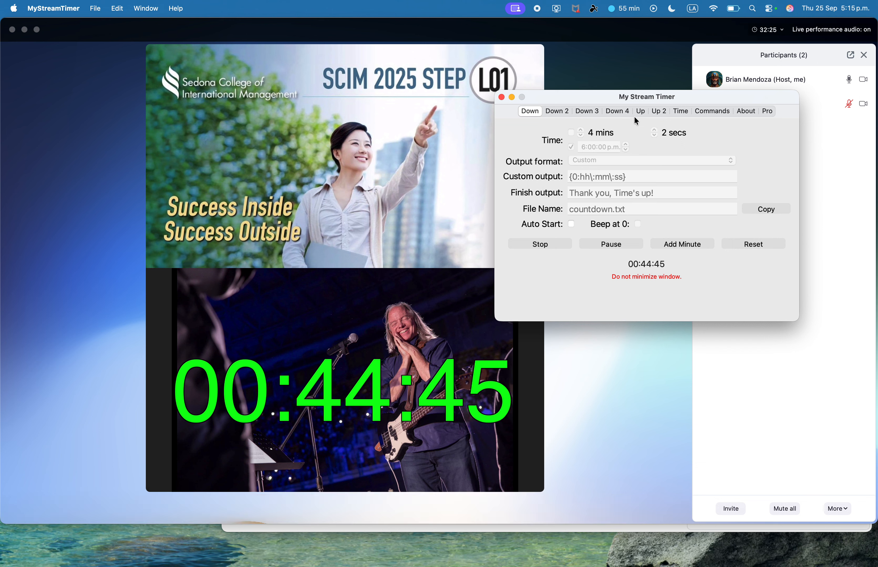
Set the Up timer's starting value to 10 minutes
click(641, 111)
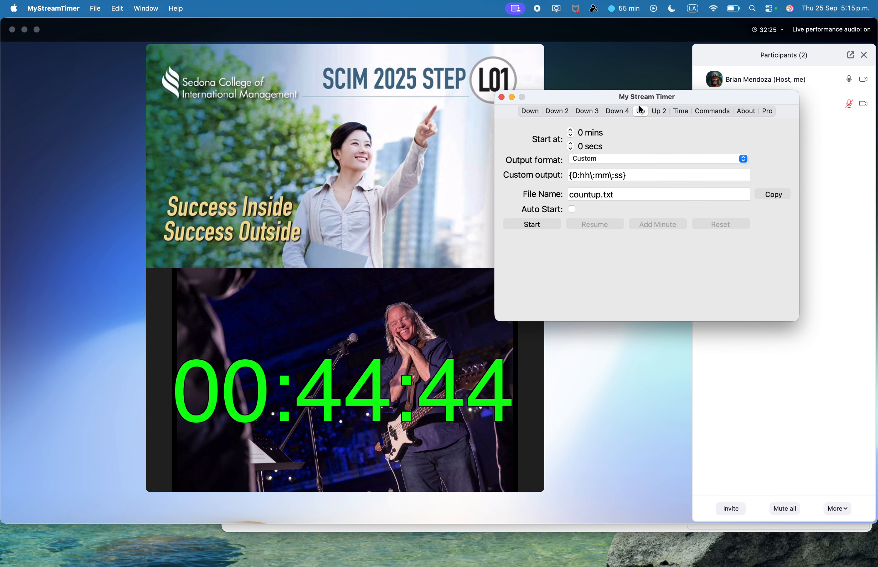
click(570, 131)
click(570, 130)
click(570, 131)
click(570, 131)
click(570, 130)
click(571, 131)
click(571, 130)
click(570, 130)
click(570, 130)
click(571, 130)
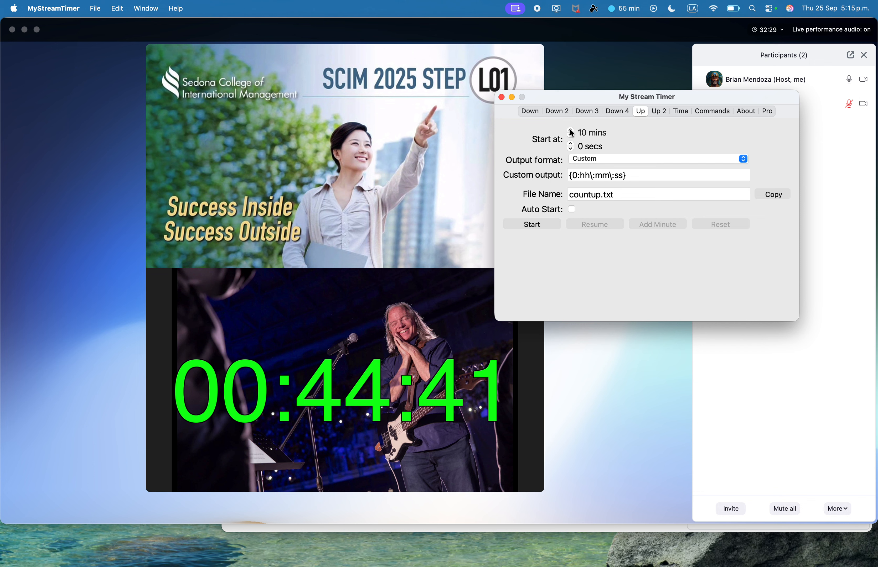
click(570, 130)
click(571, 135)
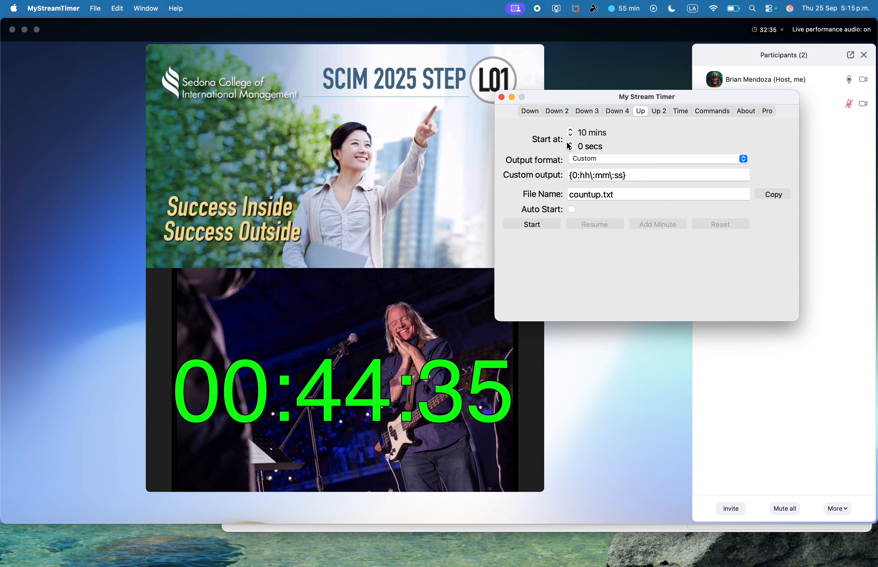
Compare the Down timer's settings with the Up timer's, and copy the path of the Up timer's countup.txt file
click(529, 111)
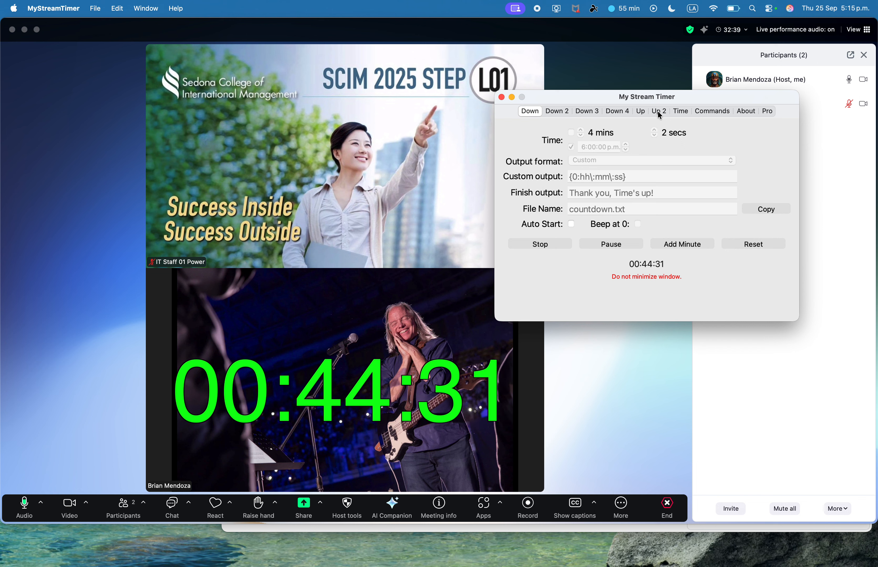
click(640, 111)
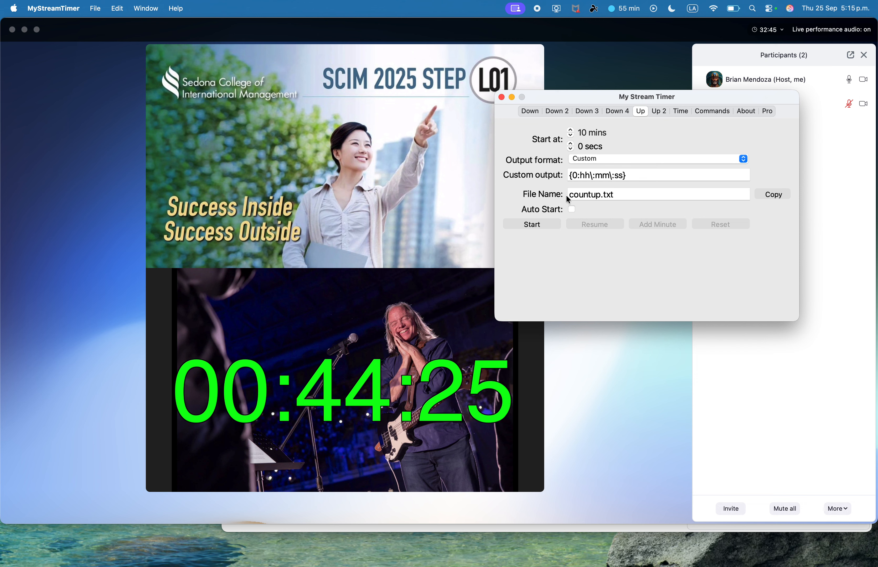
triple_click(592, 195)
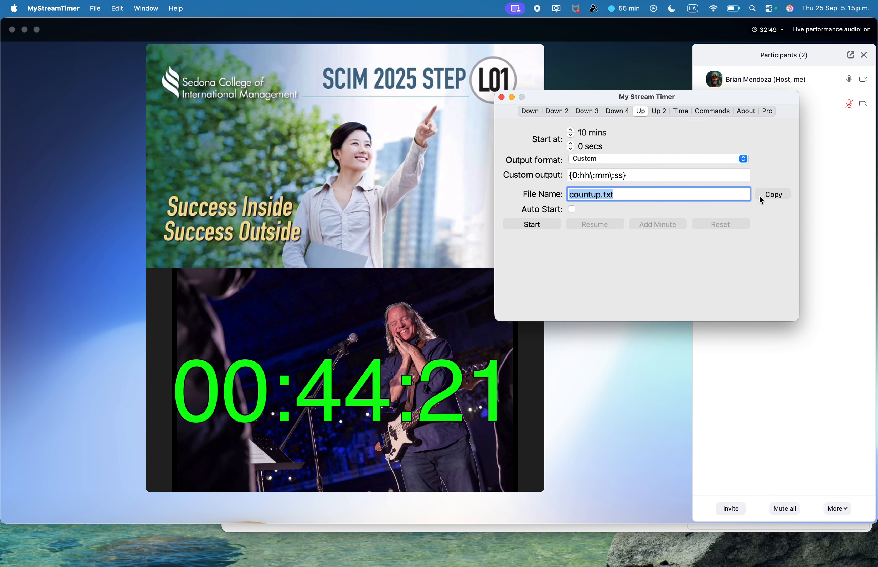
click(770, 199)
click(743, 267)
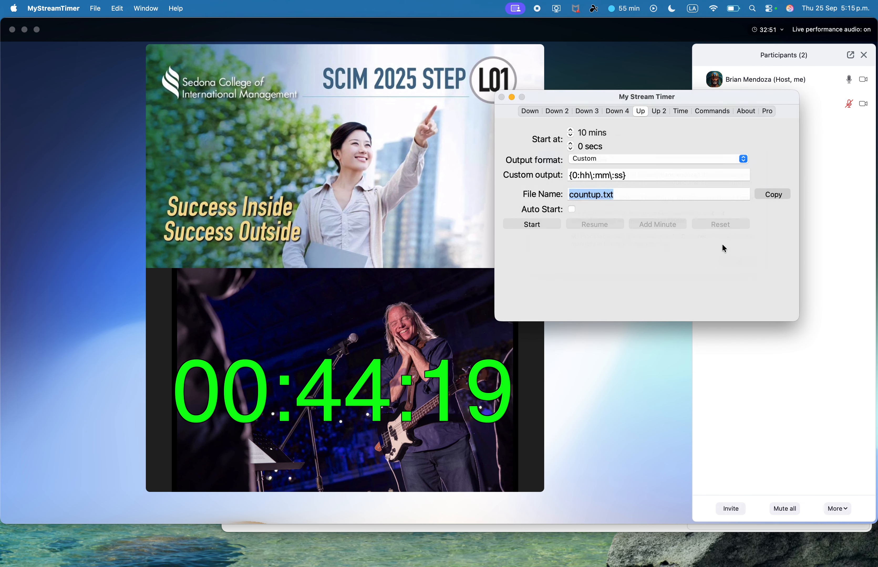
click(772, 196)
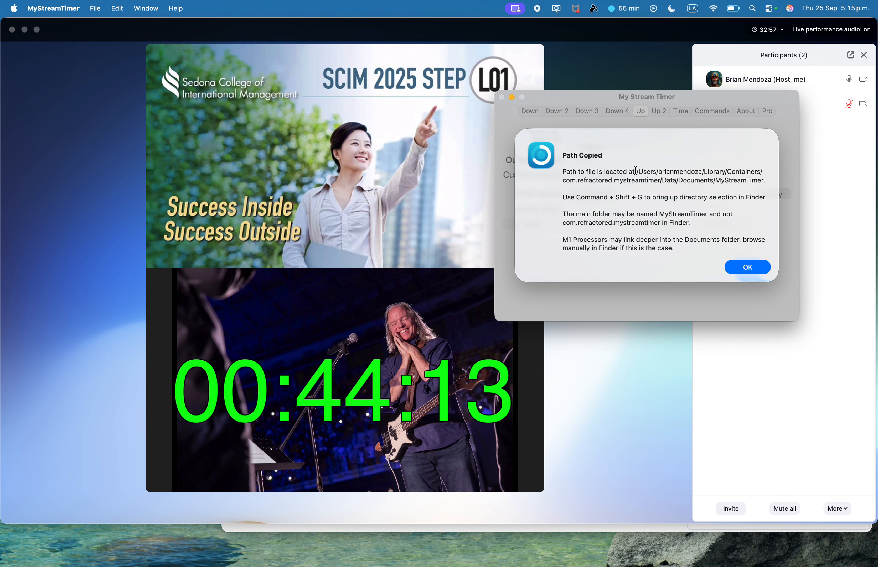
Copy the full MyStreamTimer folder path from the Path Copied message
drag(635, 171, 765, 181)
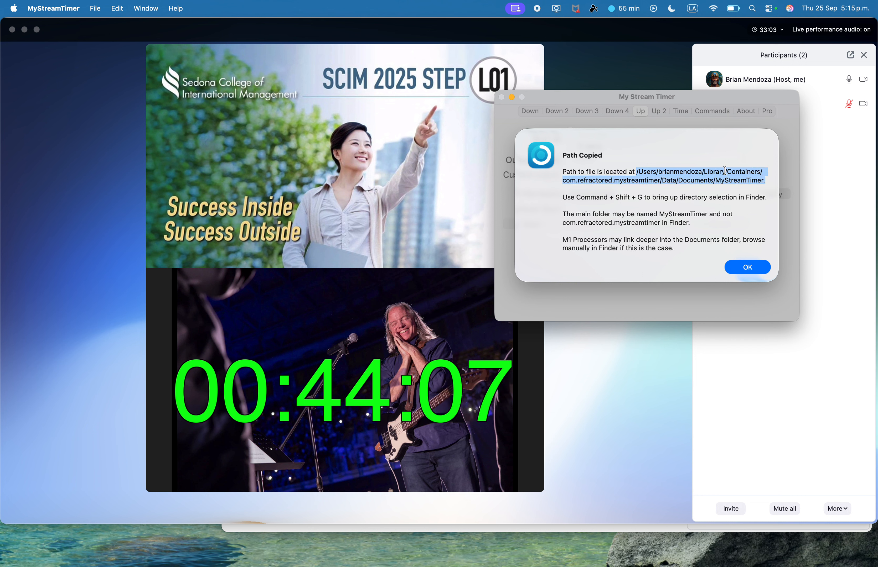
click(688, 177)
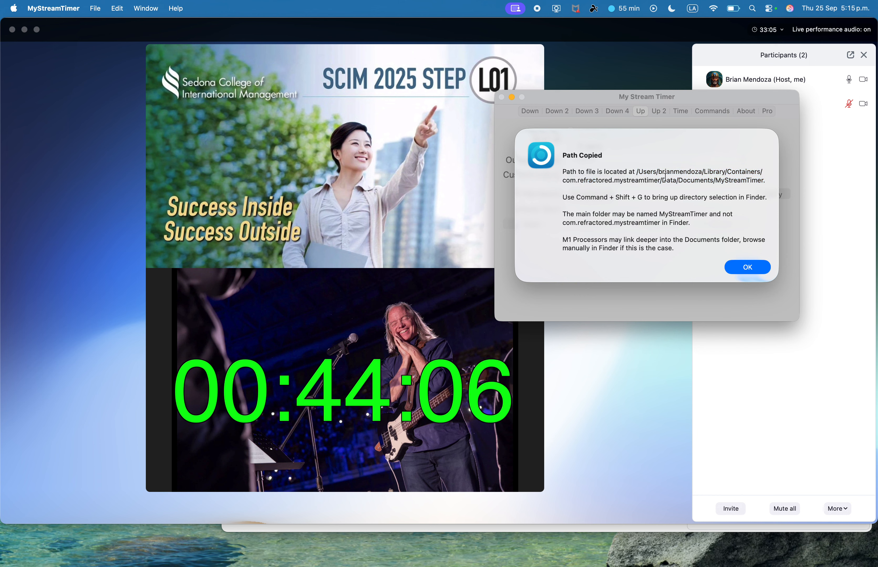
drag(637, 171, 766, 180)
right_click(733, 184)
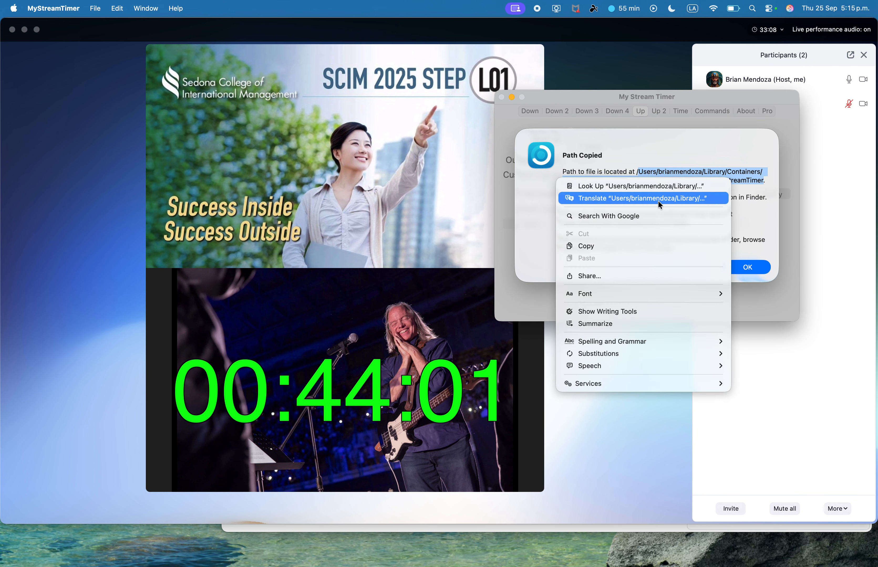
click(614, 245)
click(650, 183)
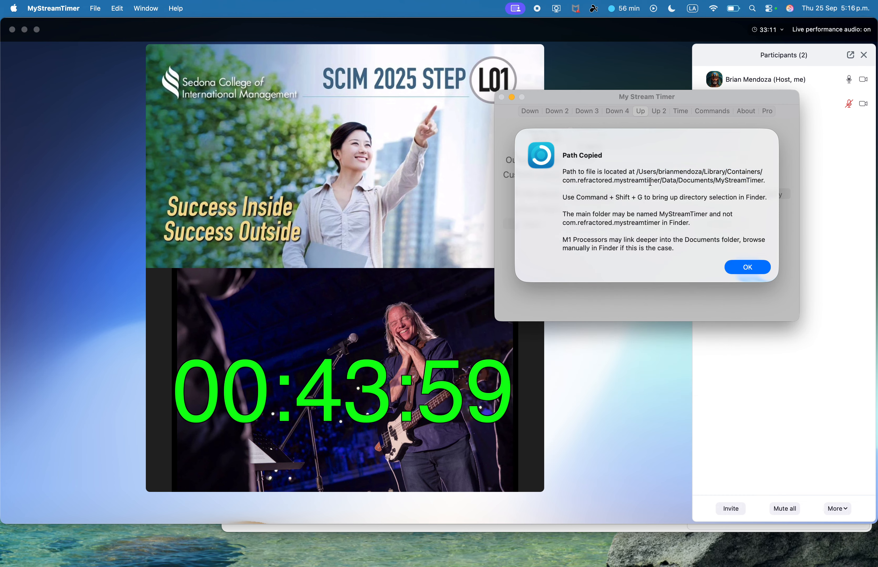
In OBS, set the UP source's text input mode to From file and start browsing for its text file
key(ctrl+Right)
click(235, 431)
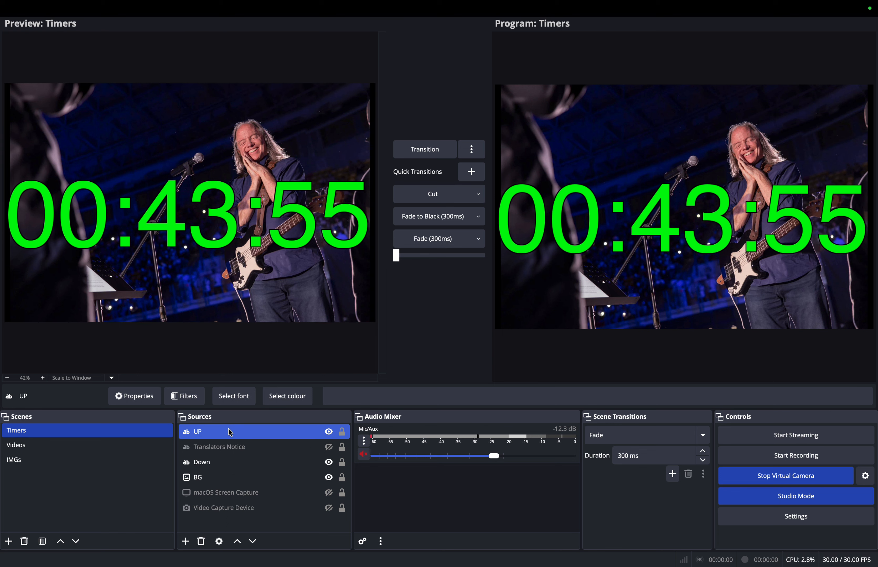
click(135, 396)
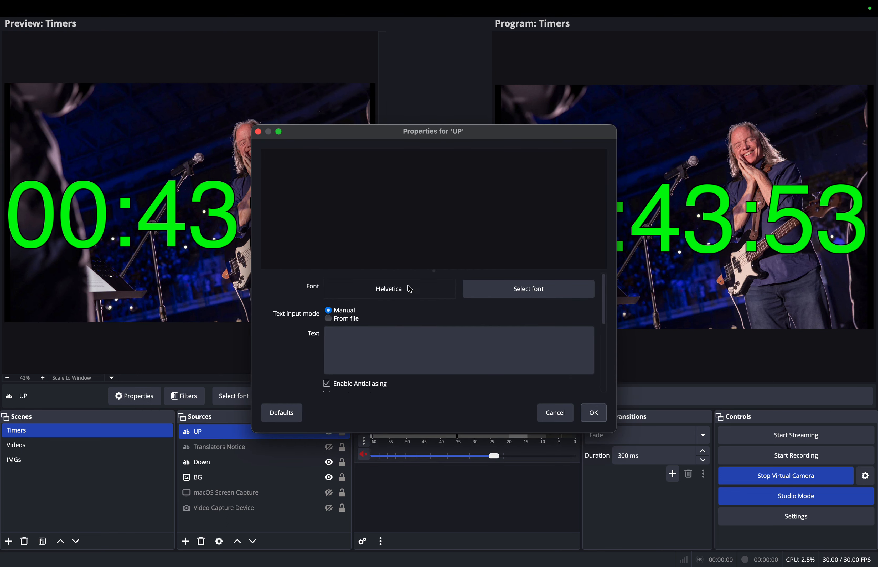
scroll(402, 348, down, 2)
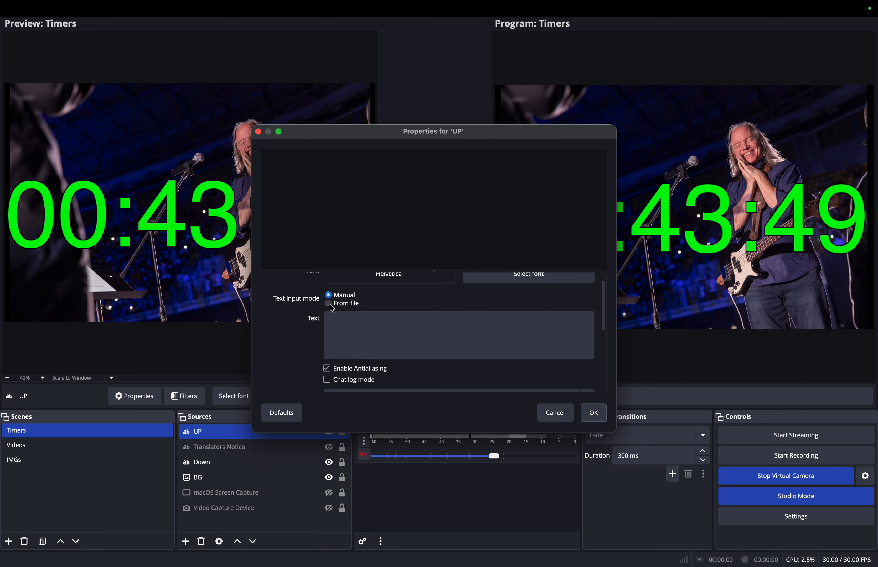
click(337, 306)
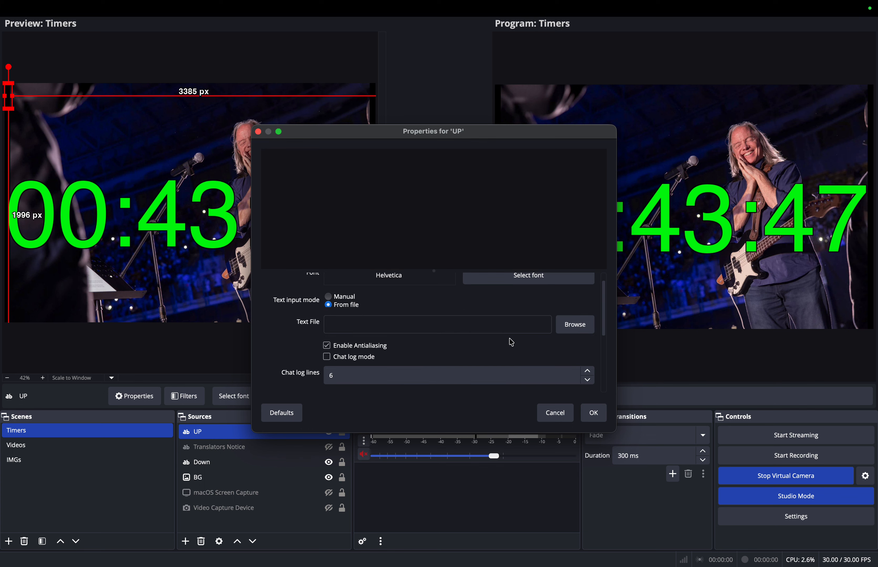
click(574, 321)
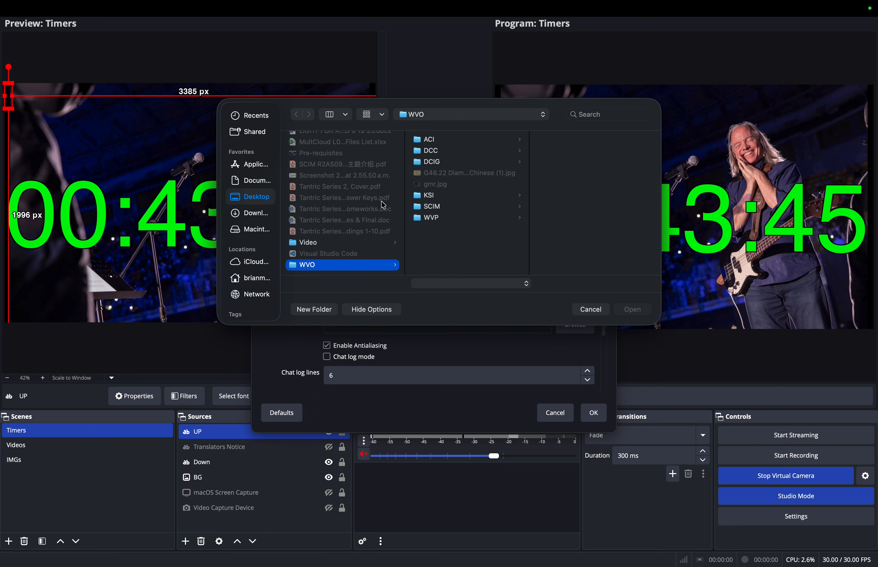
Go back to My Stream Timer, dismiss the Path Copied message, and return to the OBS file browser
click(592, 117)
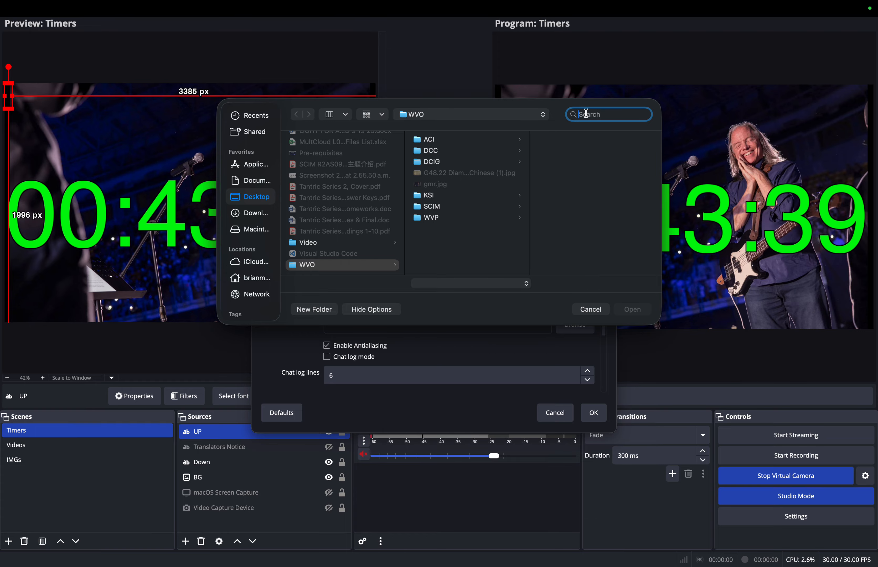
key(ctrl+Left)
click(753, 262)
click(774, 195)
key(ctrl+Right)
key(ctrl+Left)
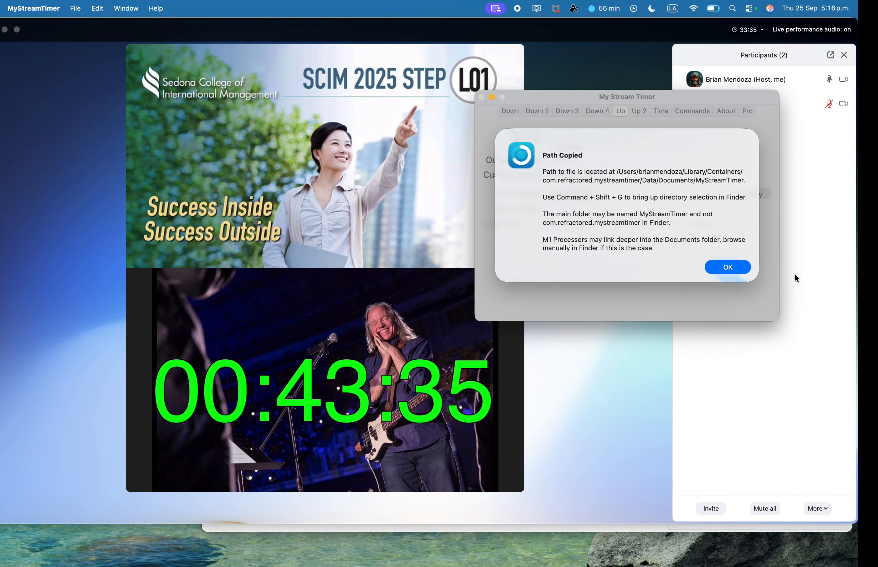
click(752, 265)
key(ctrl+Right)
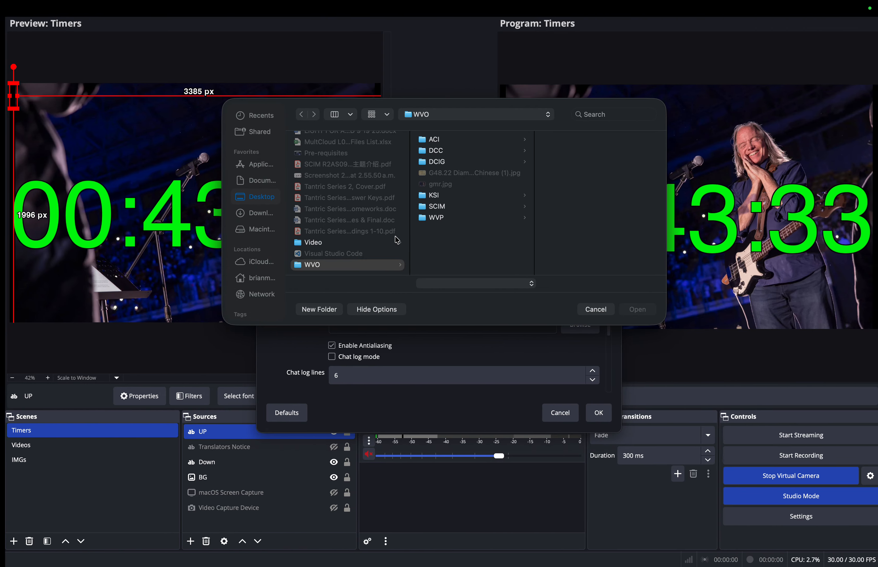
Search Macintosh HD for countup and load countup.txt as the UP source's text file
click(251, 230)
click(620, 112)
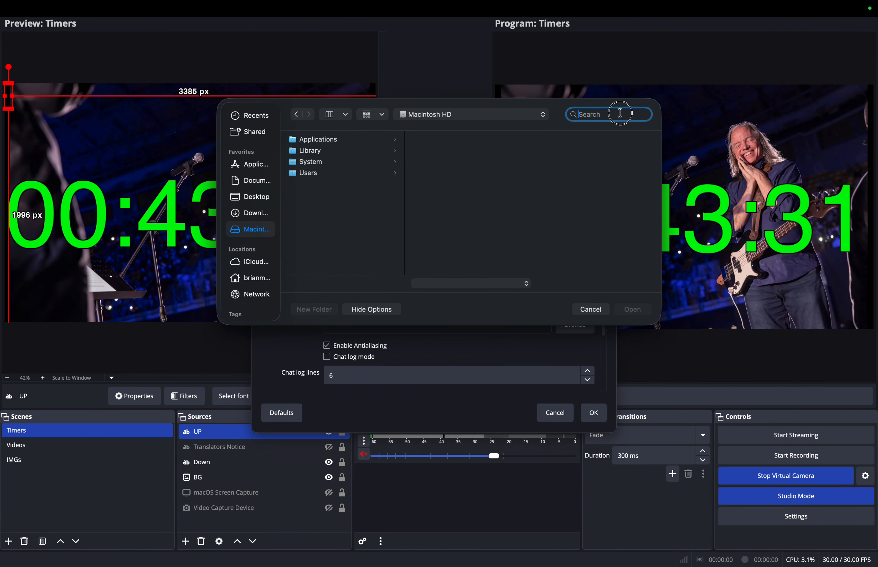
click(614, 118)
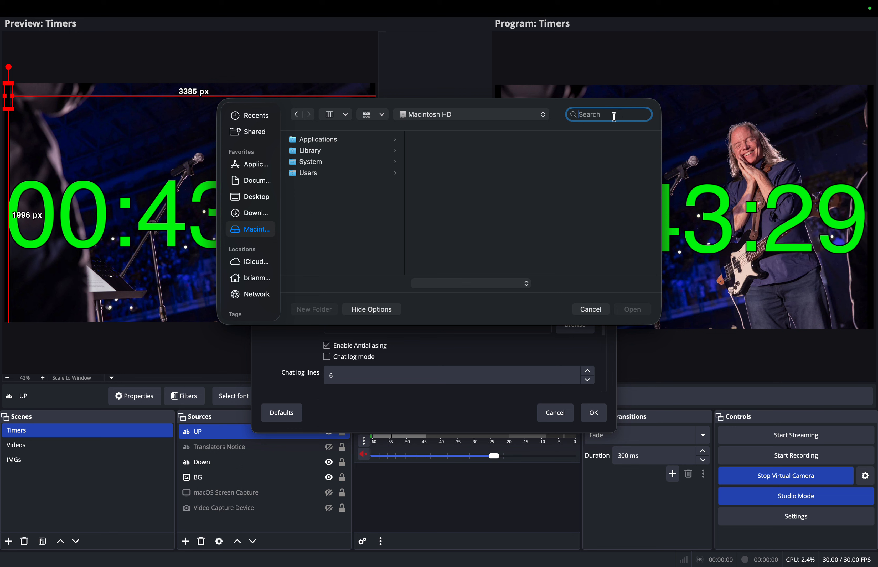
text(countup)
key(Return)
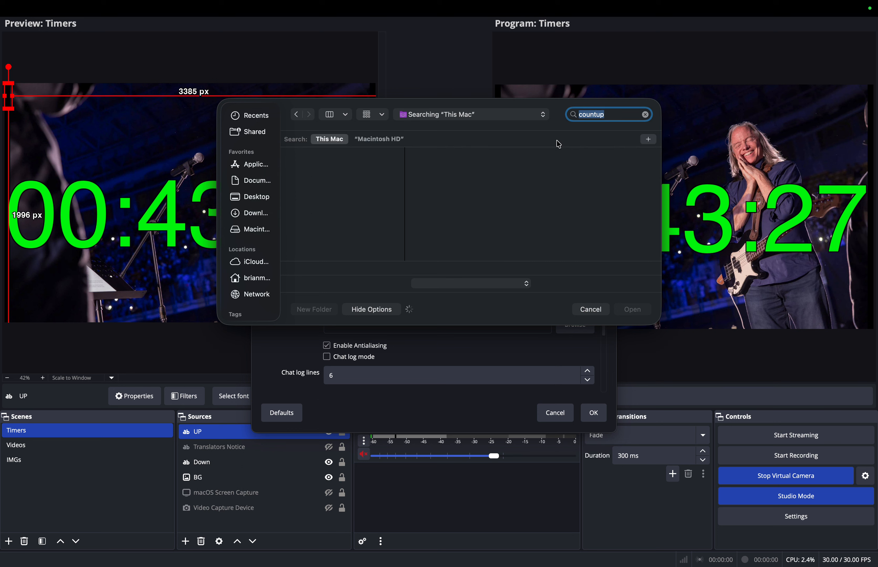
scroll(367, 207, down, 3)
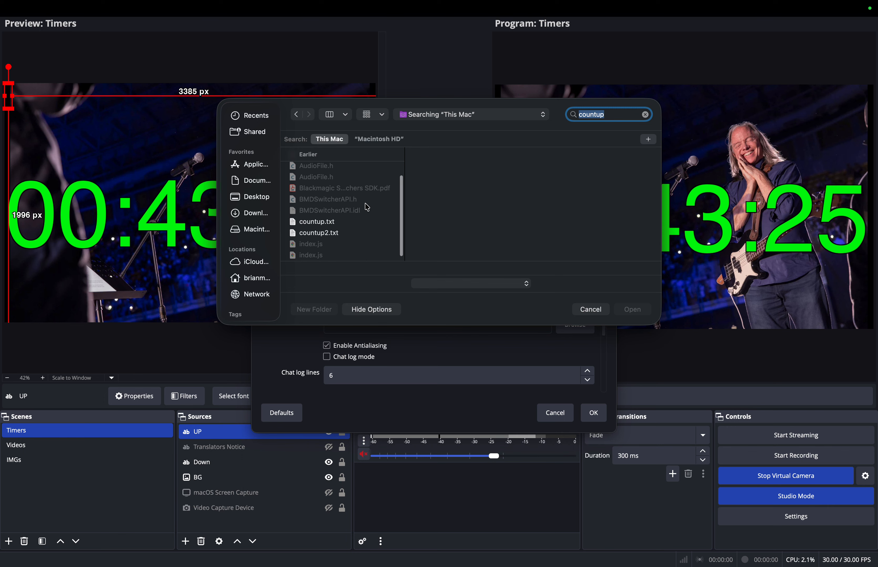
click(334, 224)
click(632, 310)
Give the UP text a gradient with Colour 1 yellow (#fff3ff00) and Colour 2 orange (#ffffce32)
scroll(463, 353, down, 3)
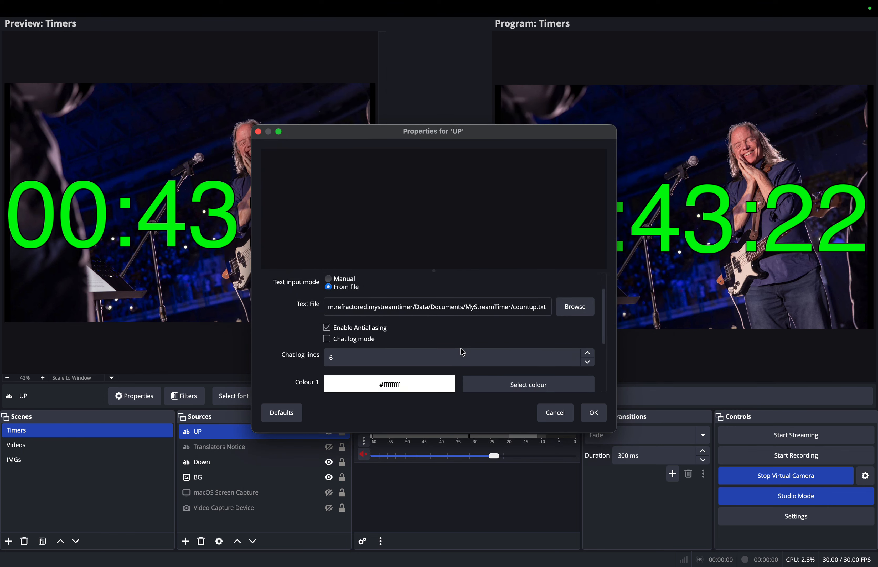
scroll(463, 353, down, 2)
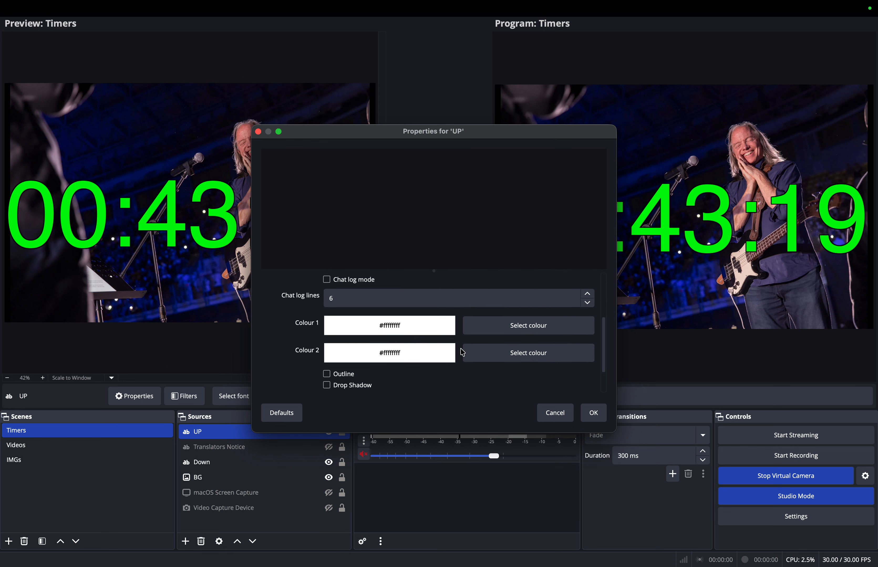
click(508, 324)
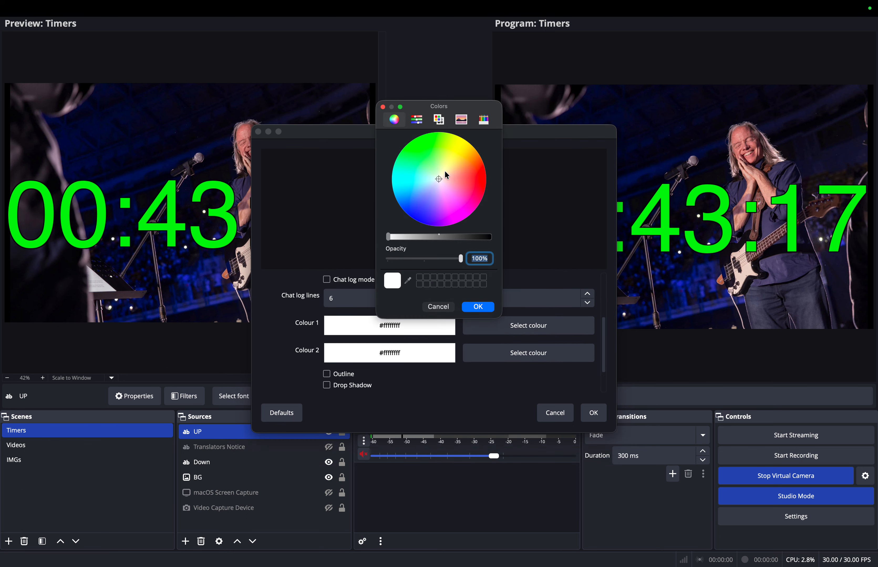
drag(446, 176, 463, 142)
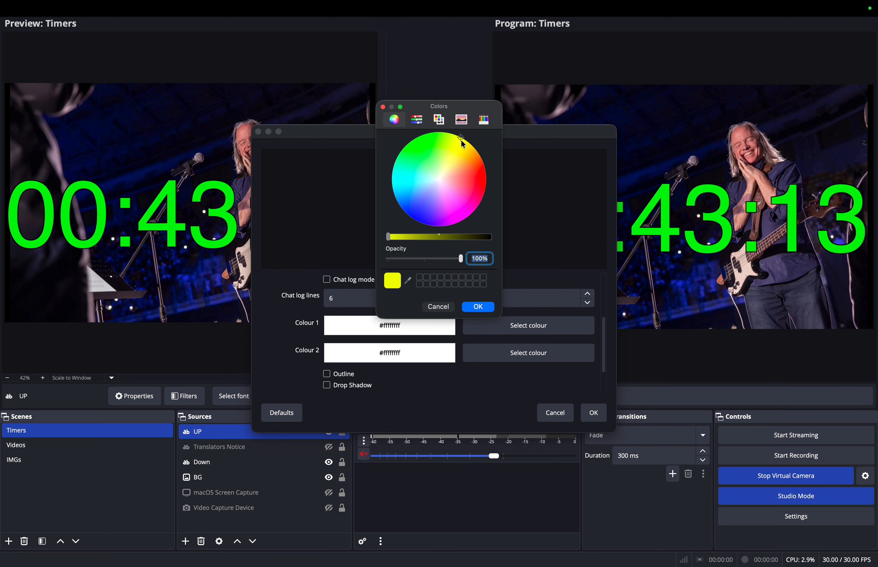
click(478, 306)
click(507, 355)
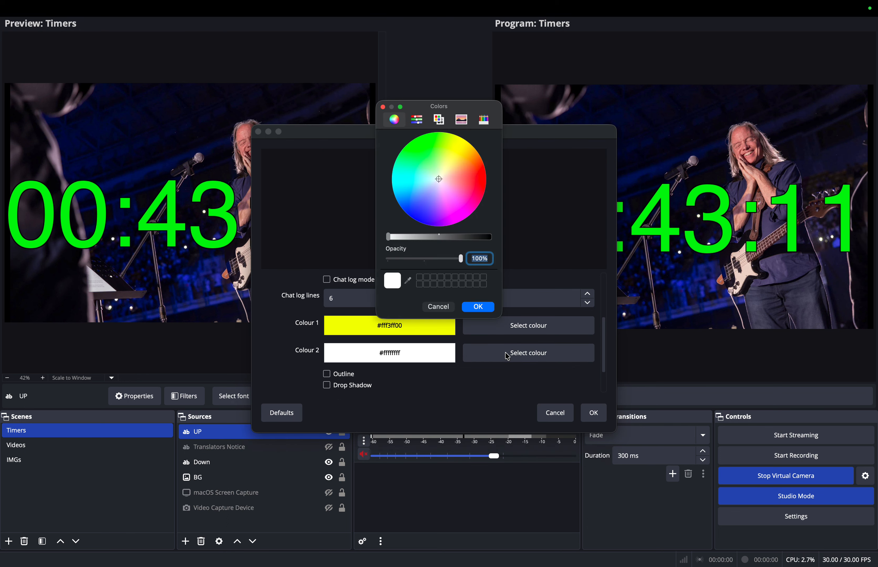
drag(453, 159, 467, 153)
click(487, 309)
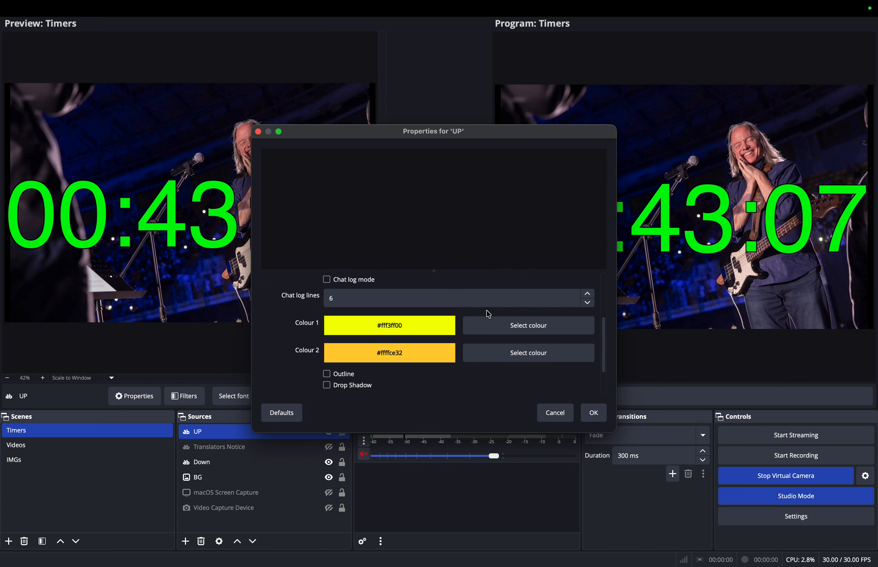
Enable Outline and Drop Shadow for the UP text and apply its properties
scroll(446, 374, down, 2)
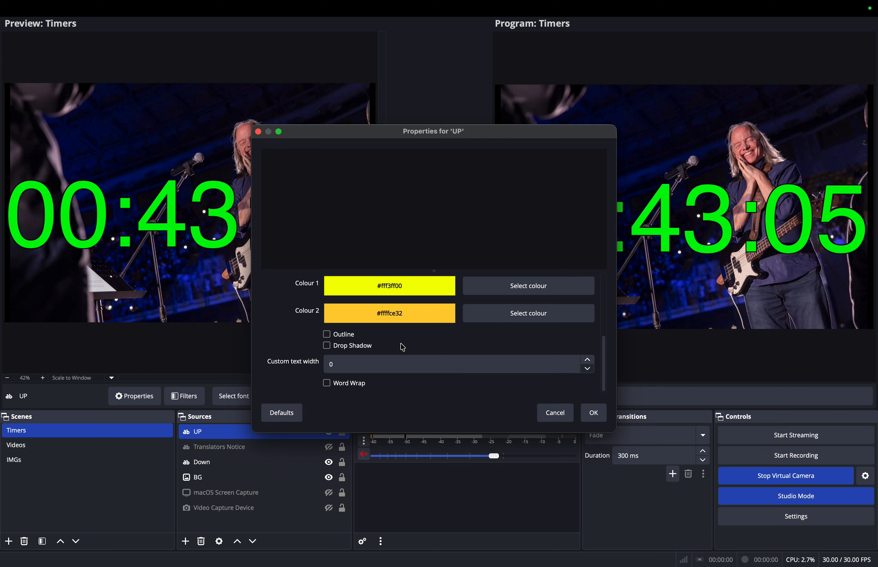
click(344, 337)
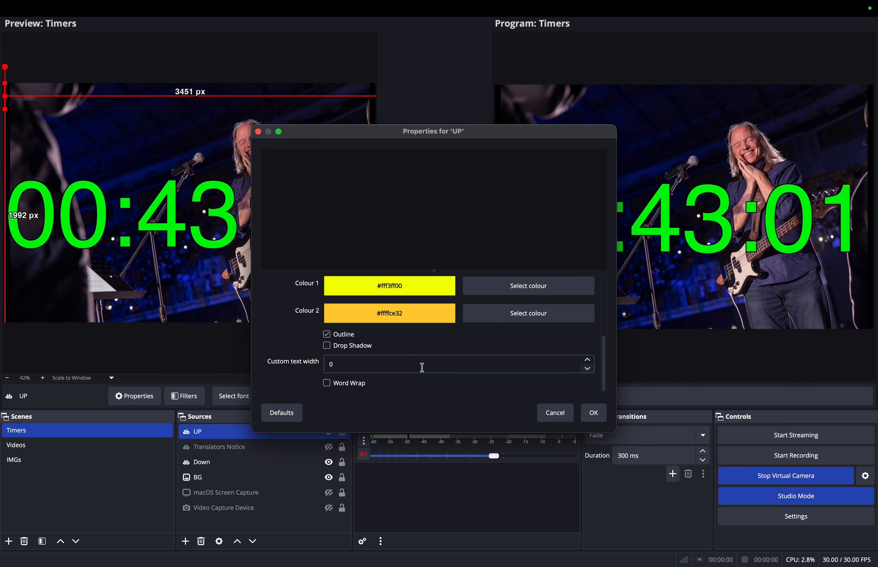
click(362, 348)
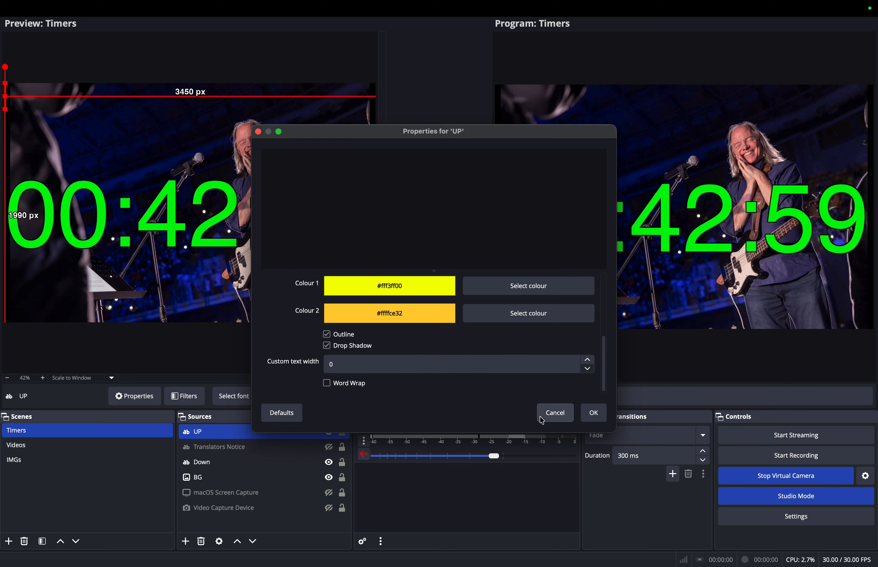
click(594, 421)
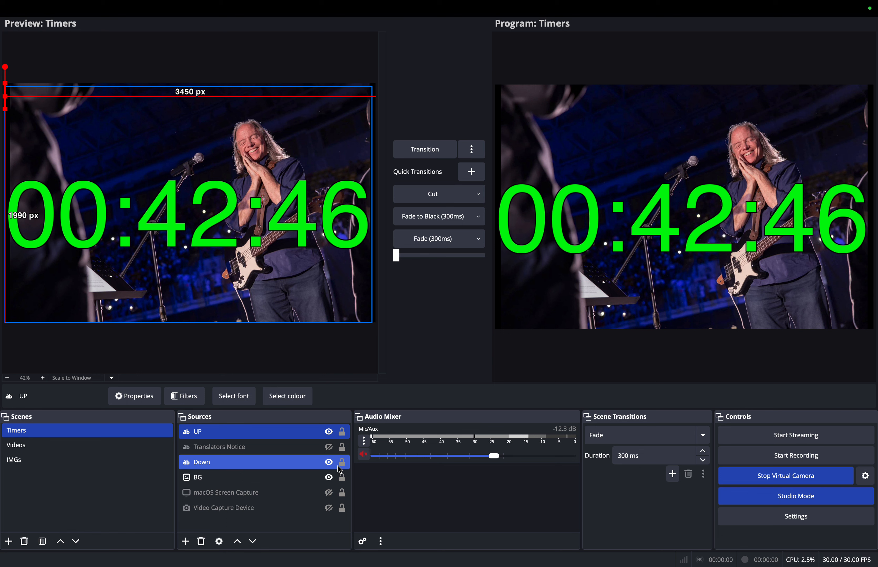
Hide the Down source in the Timers scene and start the Up timer in My Stream Timer
click(328, 463)
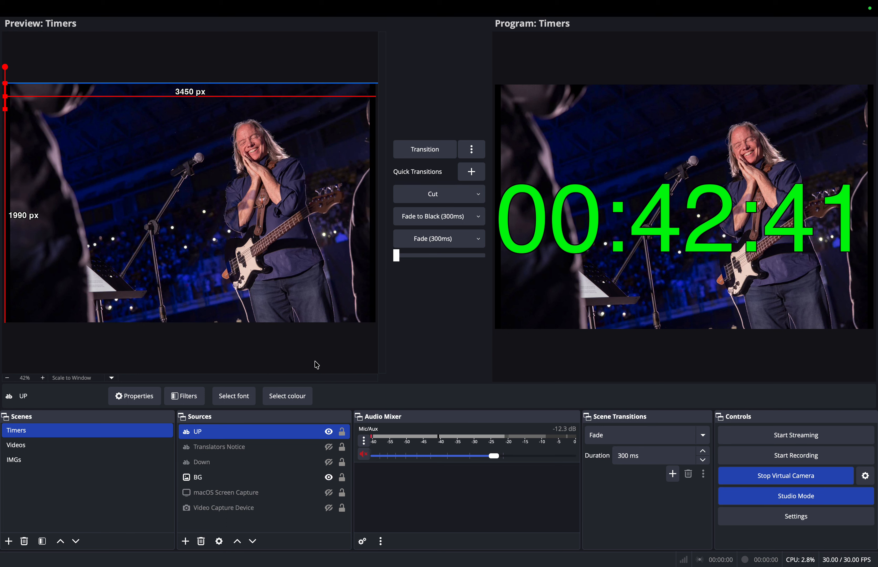
key(ctrl+Left)
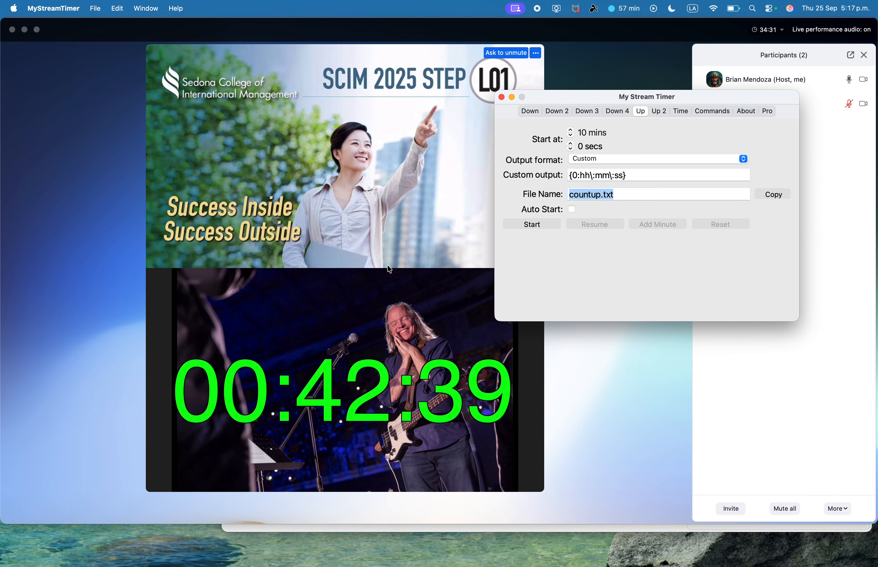
click(618, 98)
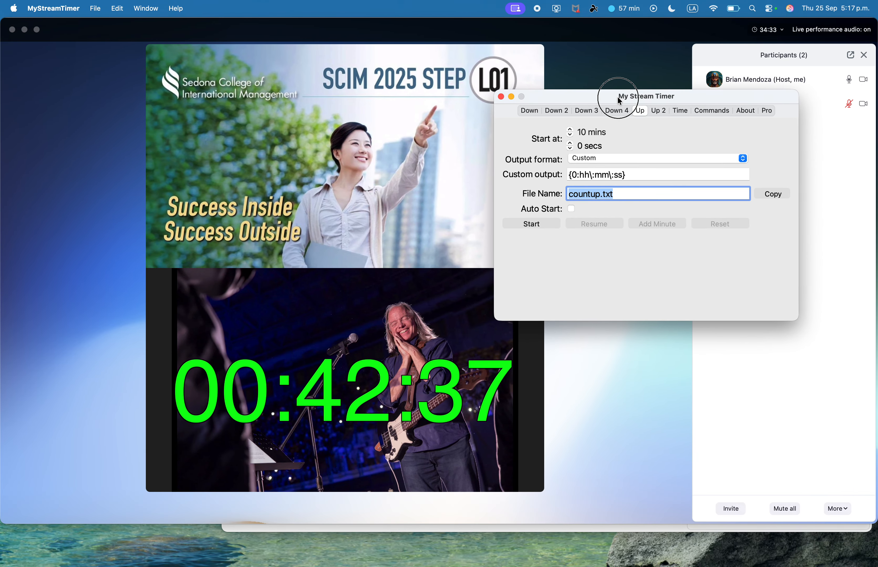
click(548, 224)
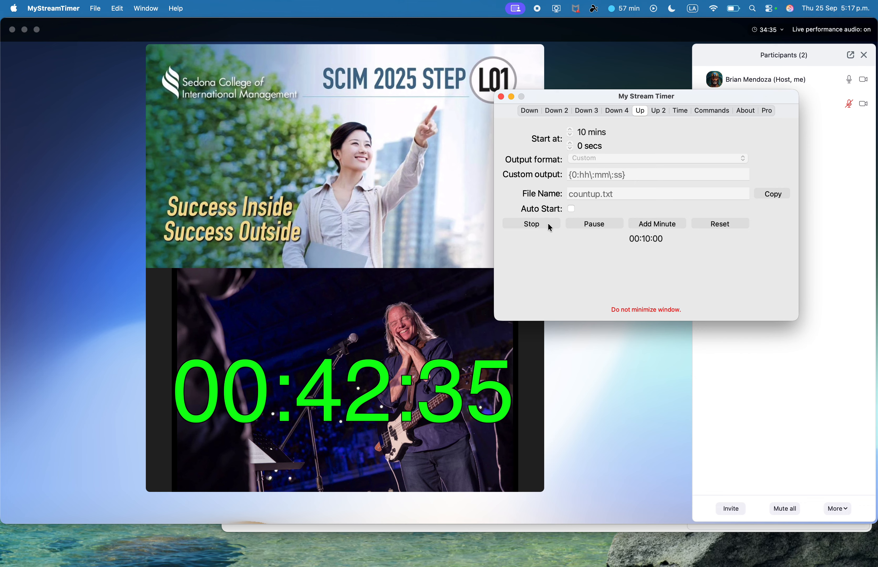
In OBS, enlarge the UP timer to nearly the canvas width, place it about 837 px below the canvas's upper edge, and switch back to Zoom
key(ctrl+Right)
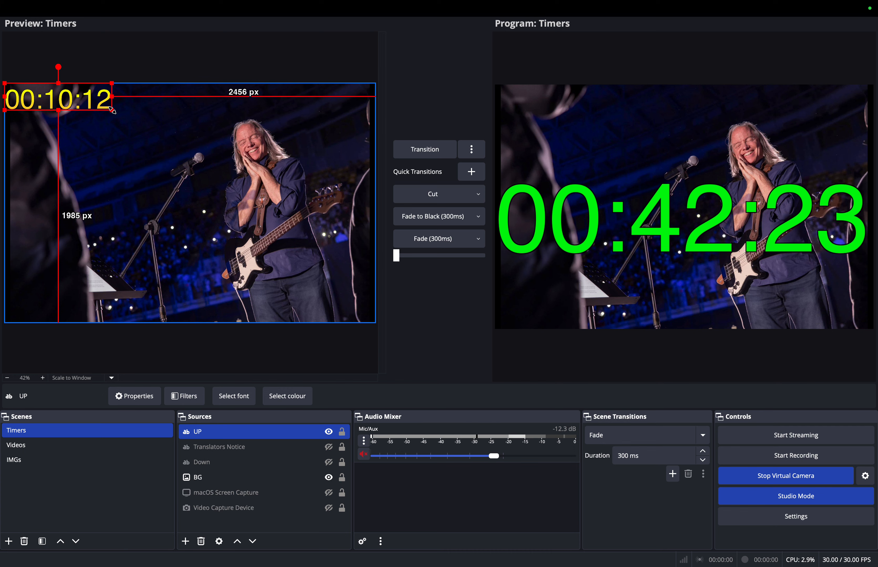
drag(112, 110, 177, 175)
drag(208, 138, 207, 207)
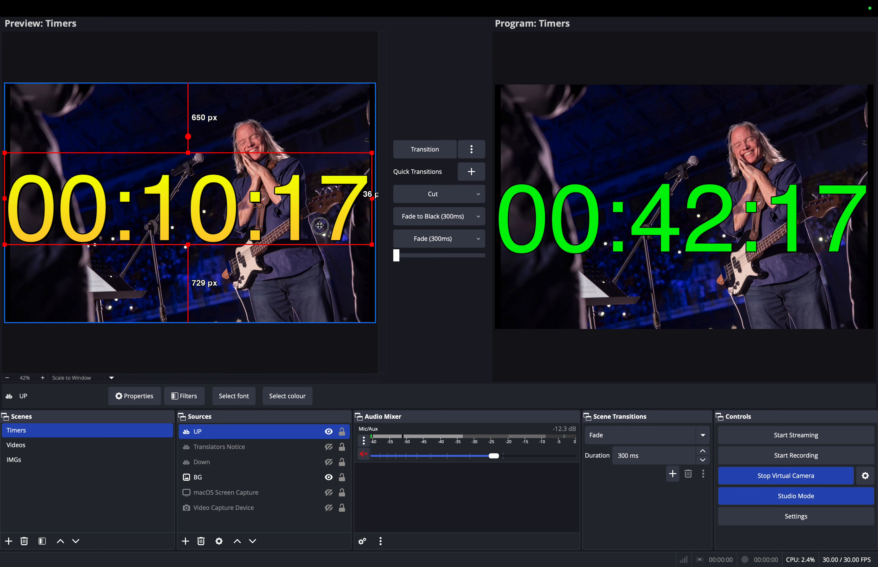
drag(319, 227, 321, 225)
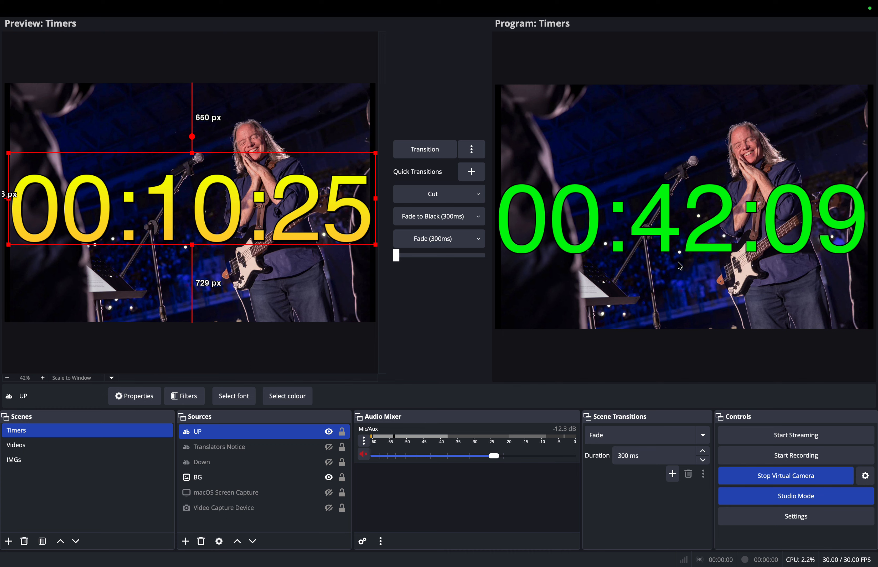
drag(319, 218, 320, 237)
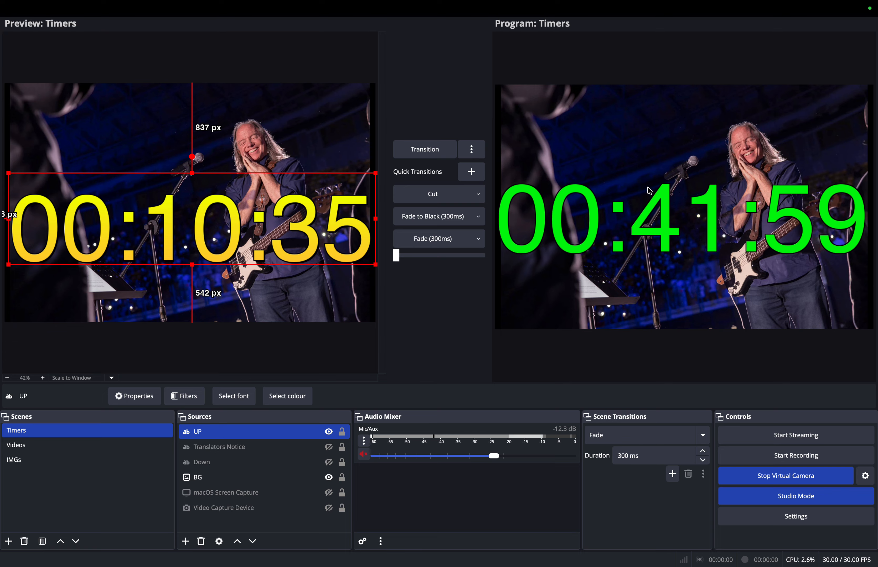
key(ctrl+Left)
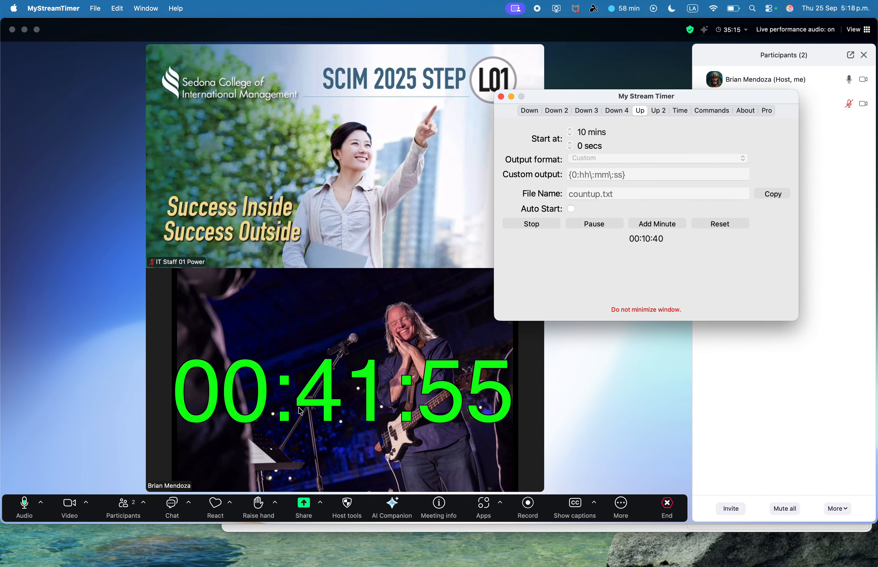
Switch to OBS, transition the Timers scene with the UP timer to the program output, and return to Zoom
key(ctrl+Right)
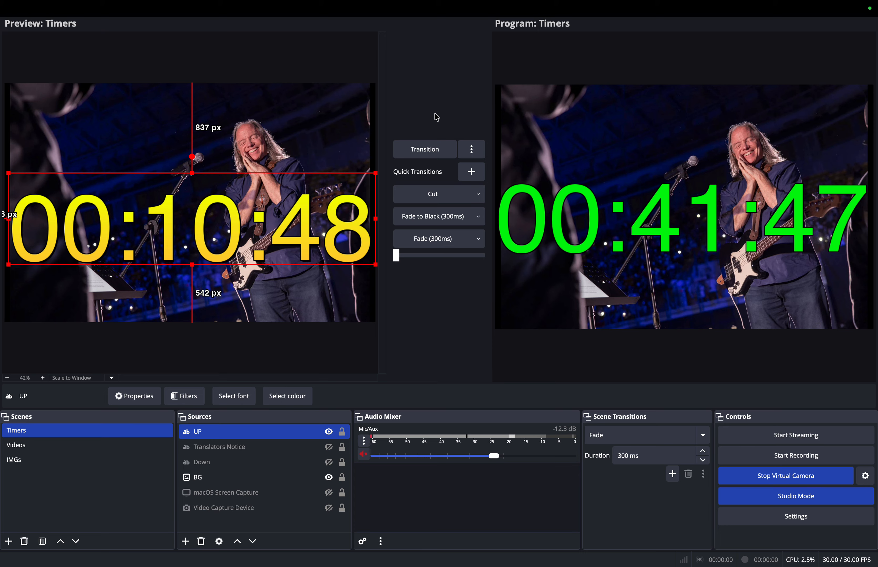
click(433, 150)
key(ctrl+Left)
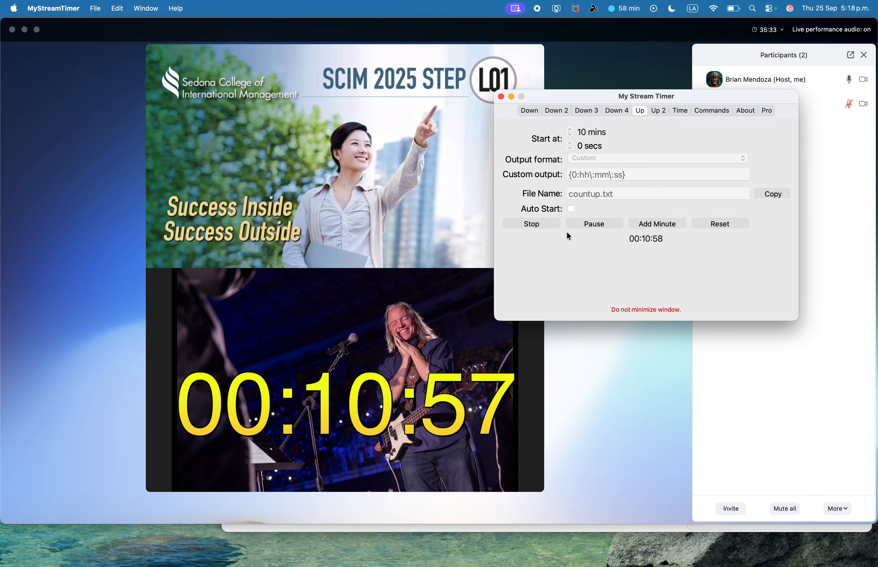
Stop the Up timer in My Stream Timer, set its start to 0 mins, and start it again
click(541, 224)
click(570, 135)
click(570, 136)
click(570, 135)
click(571, 136)
click(570, 135)
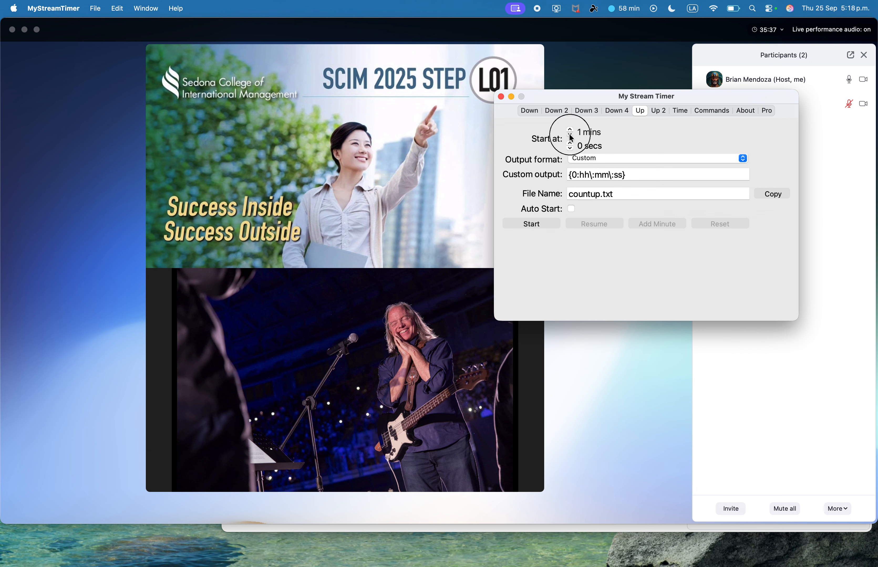
click(571, 135)
click(538, 225)
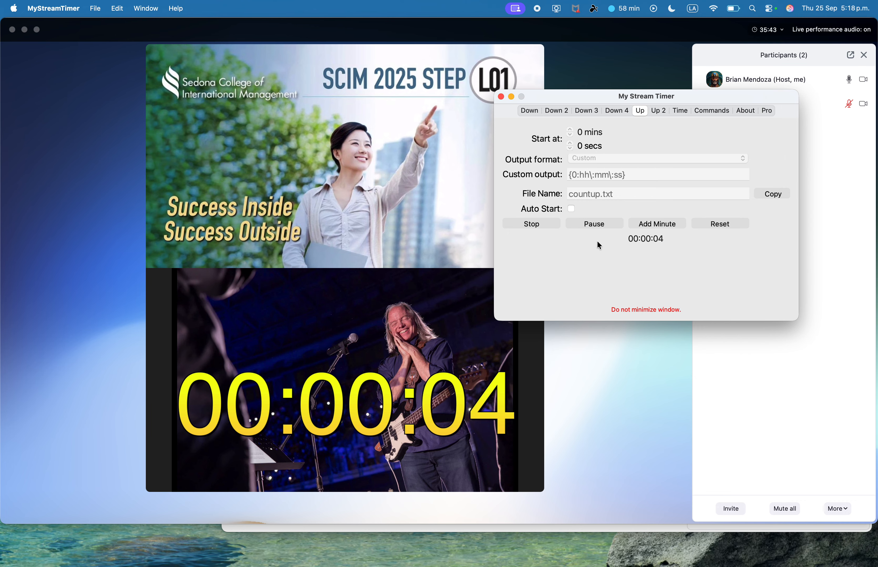
Compare the running UP timer in OBS with the Zoom video, checking Zoom's video options and the OBS scenes
key(ctrl+Right)
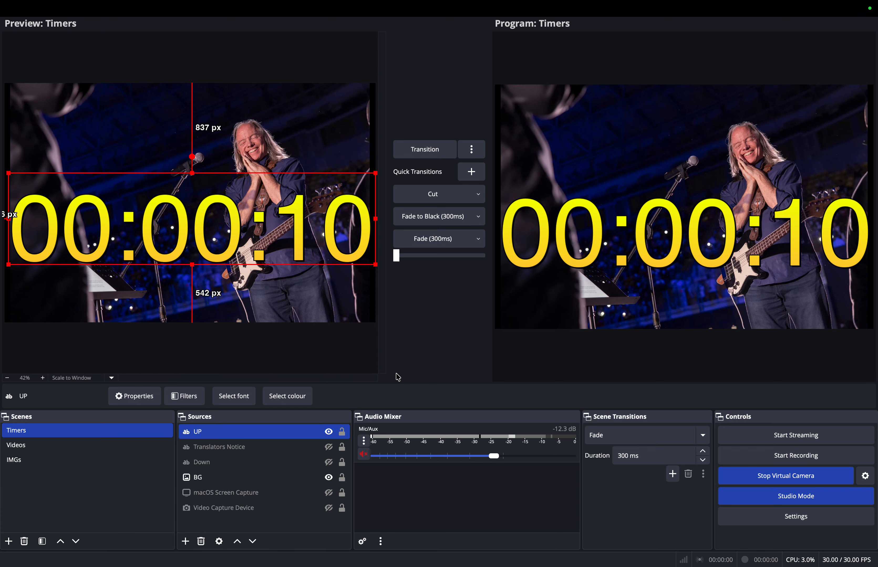
key(ctrl+Left)
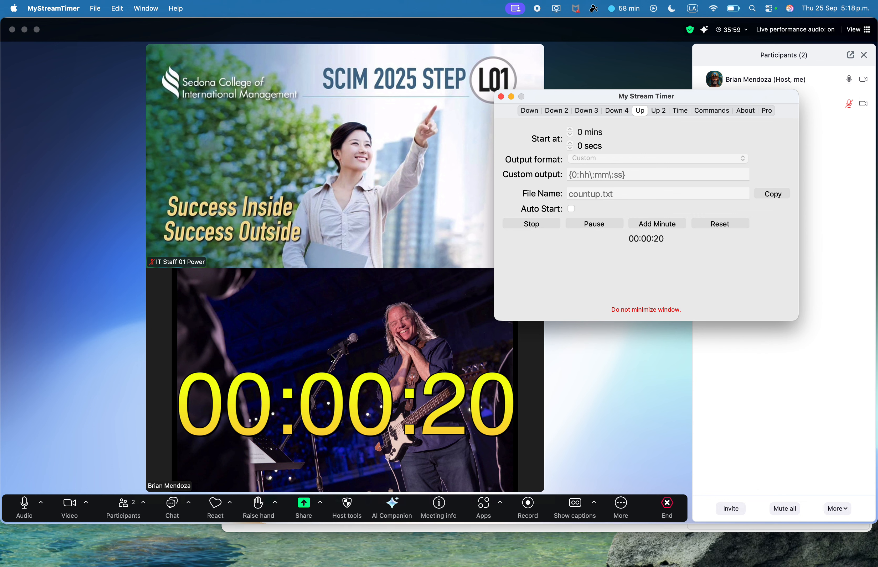
click(85, 502)
click(139, 277)
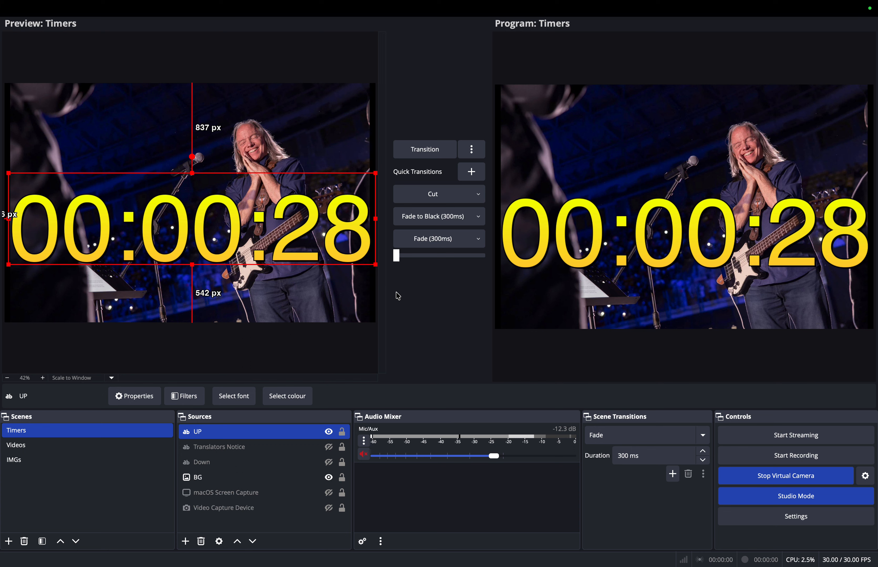
click(118, 445)
click(115, 432)
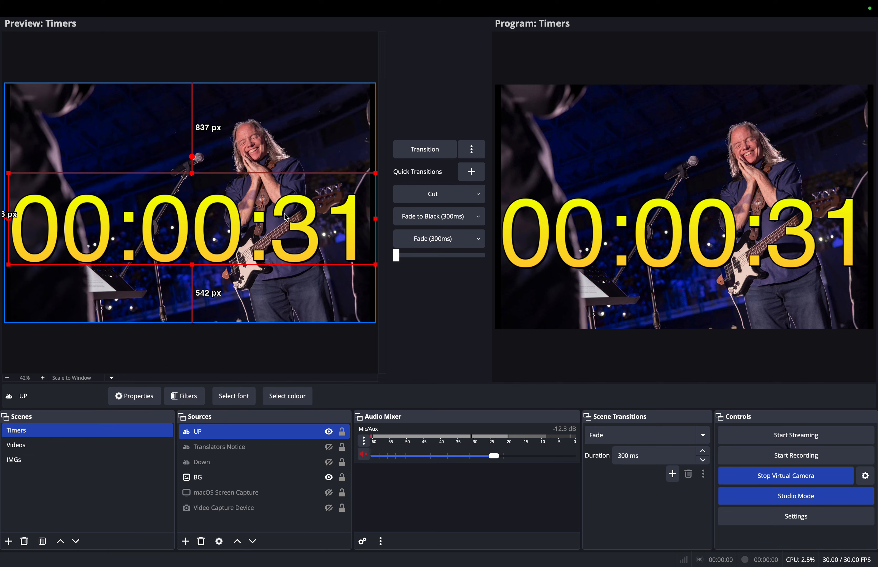
Hide the BG source in the Timers scene
click(265, 138)
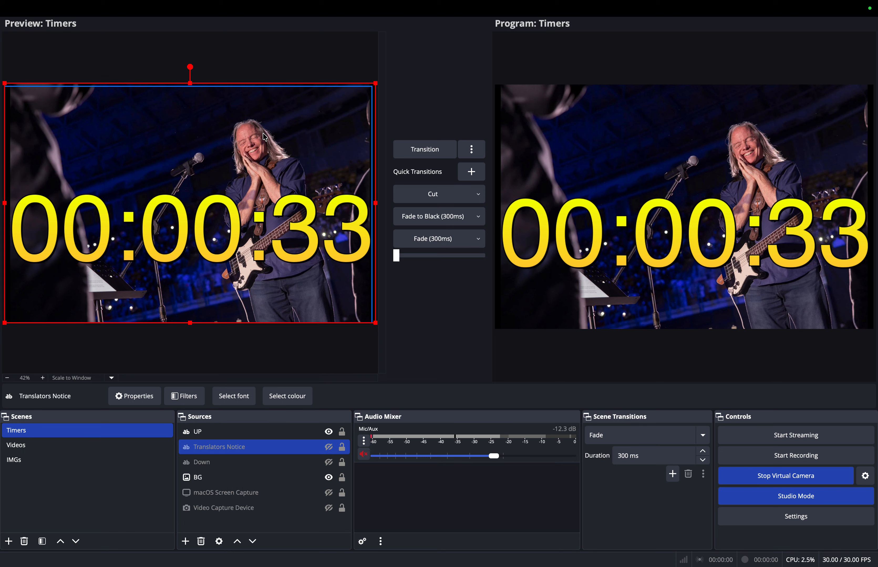
super+click(257, 482)
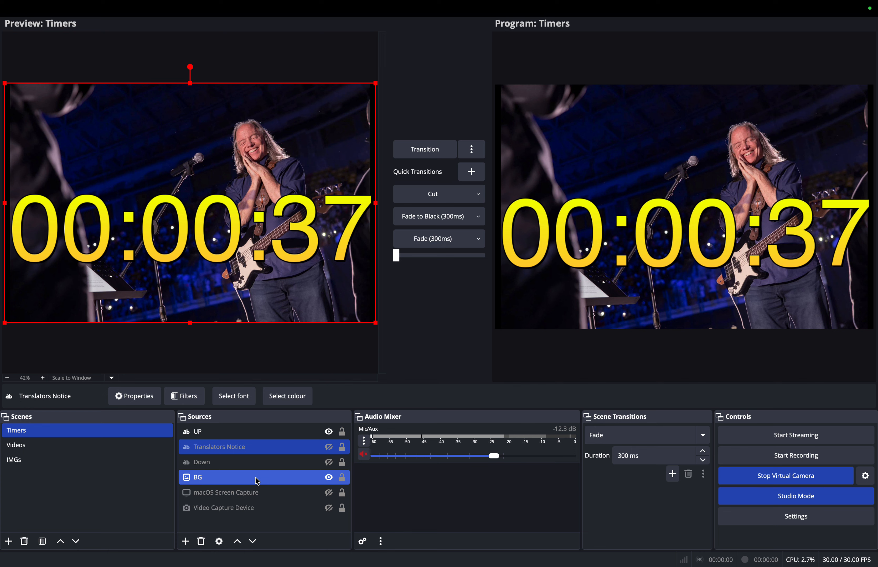
click(329, 478)
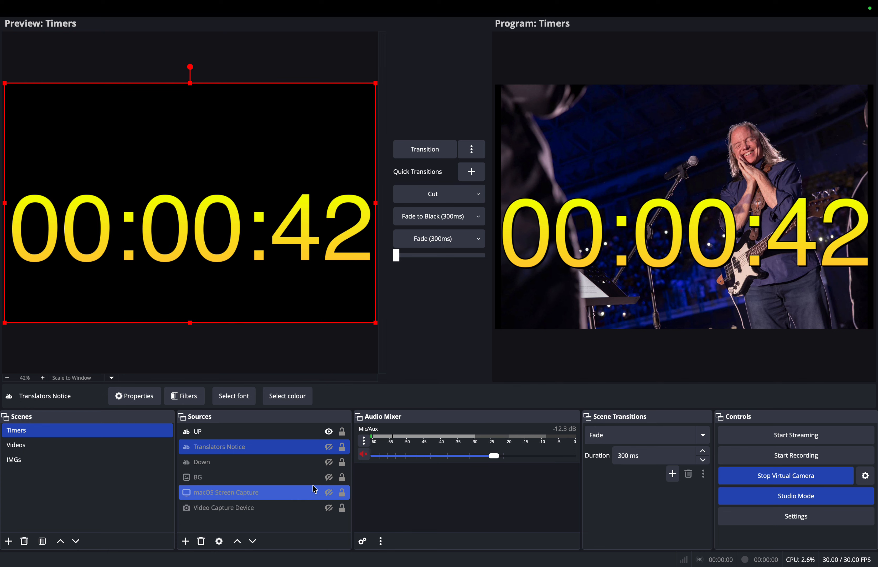
click(317, 478)
click(330, 479)
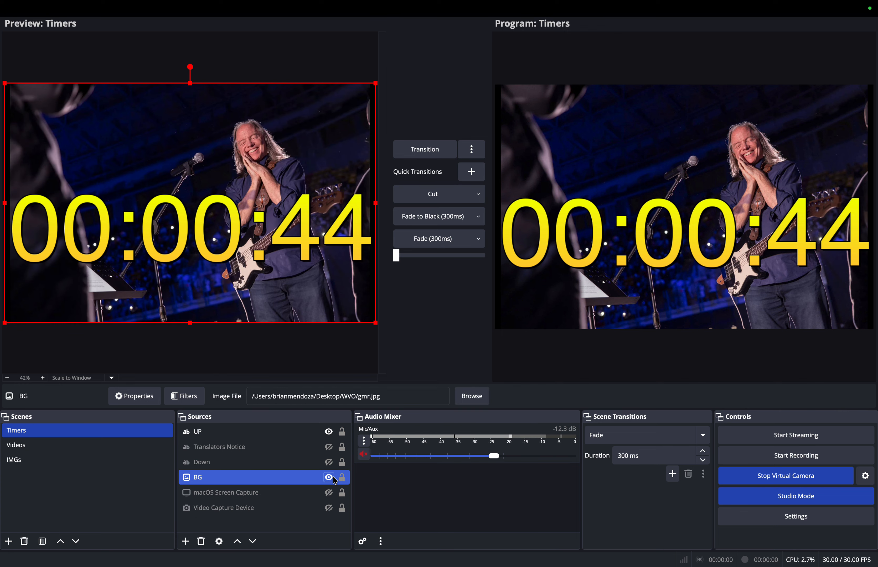
click(329, 478)
Add a new Video Capture Device source to the Timers scene with MacBook Pro Camera as its device
click(185, 541)
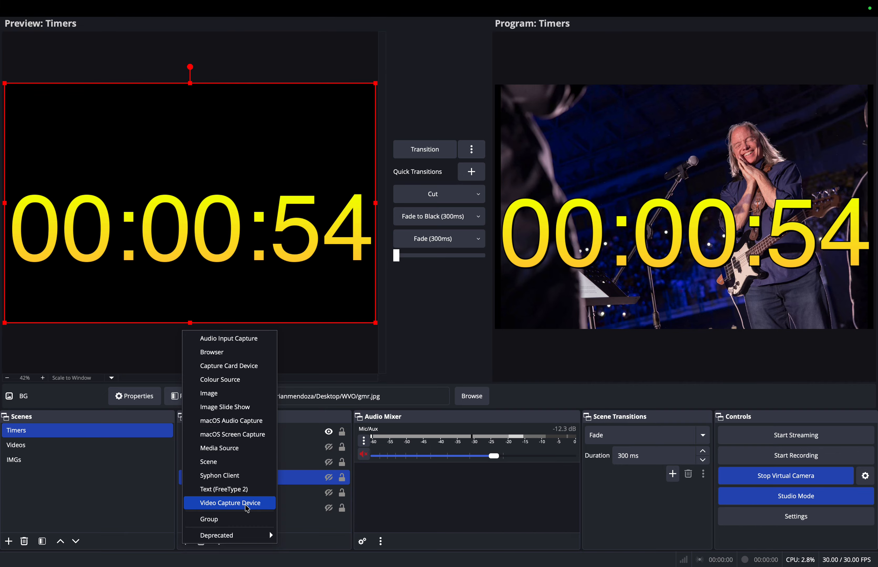
click(246, 505)
click(505, 351)
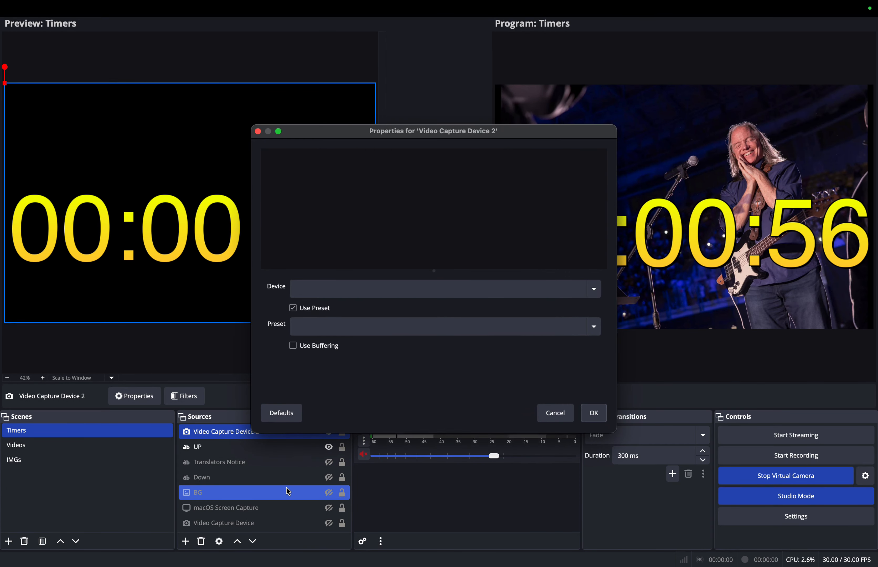
click(593, 291)
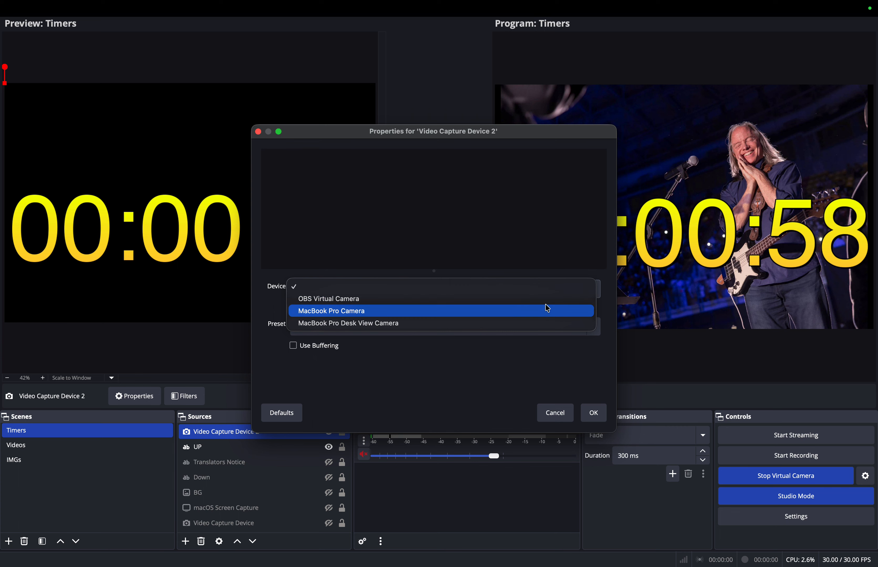
click(340, 316)
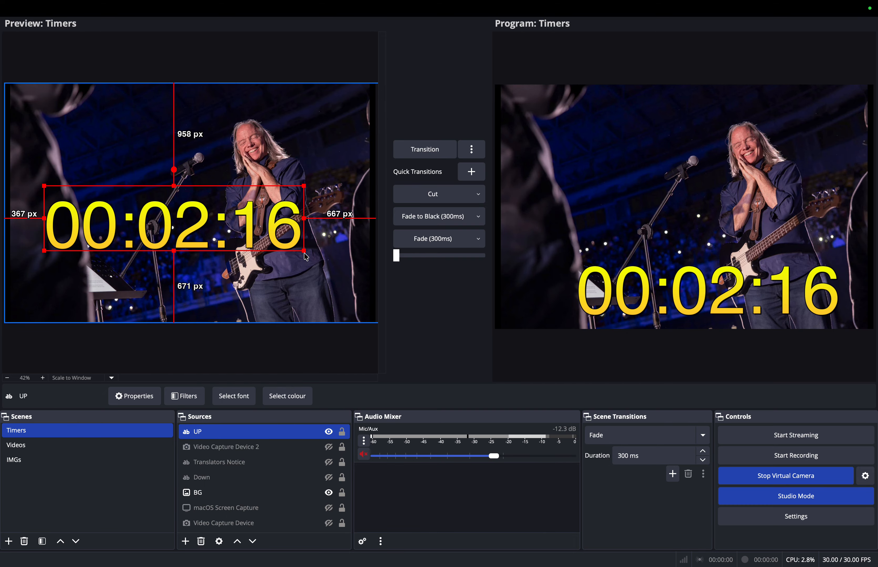
Enlarge the UP timer over the background to nearly full canvas width, placing it about 276 px above the canvas's lower edge
drag(304, 251, 352, 297)
mouse_move(296, 278)
mouse_down()
mouse_move(252, 276)
mouse_move(292, 276)
mouse_up()
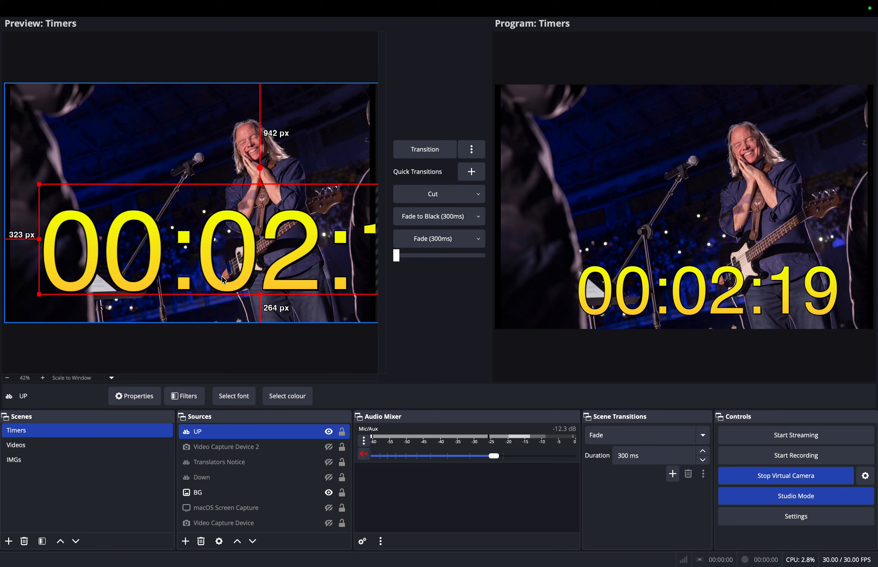
drag(39, 294, 138, 240)
drag(297, 241, 183, 264)
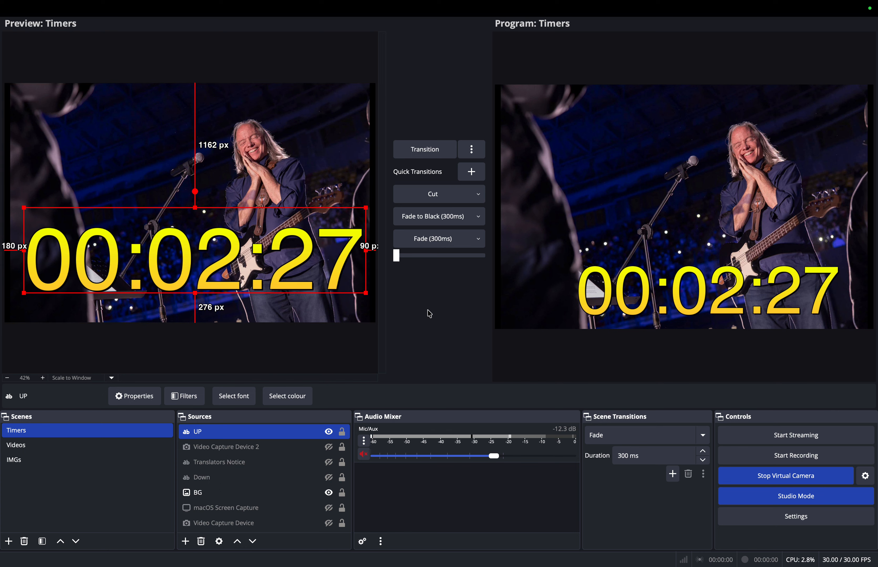
click(358, 354)
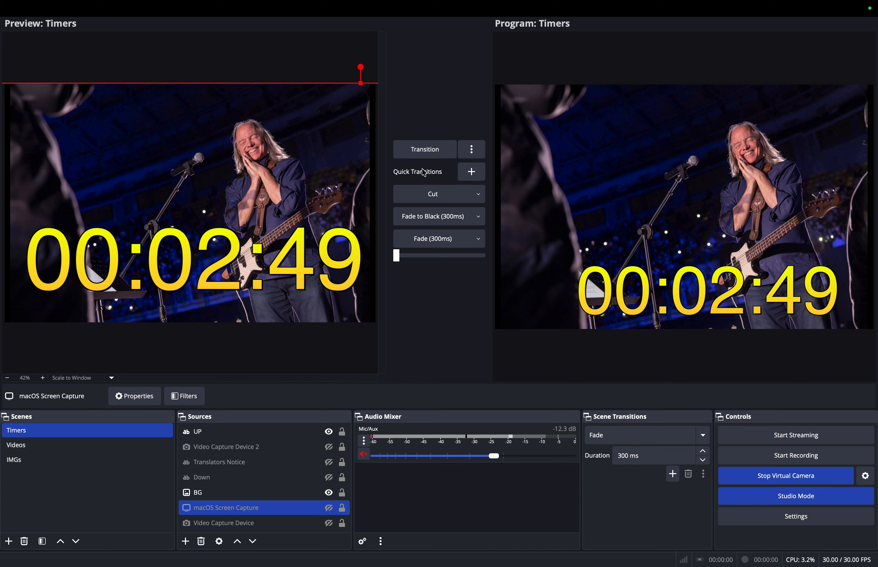
Check the timer in the Zoom meeting, then return to OBS and stop the virtual camera
key(ctrl+Left)
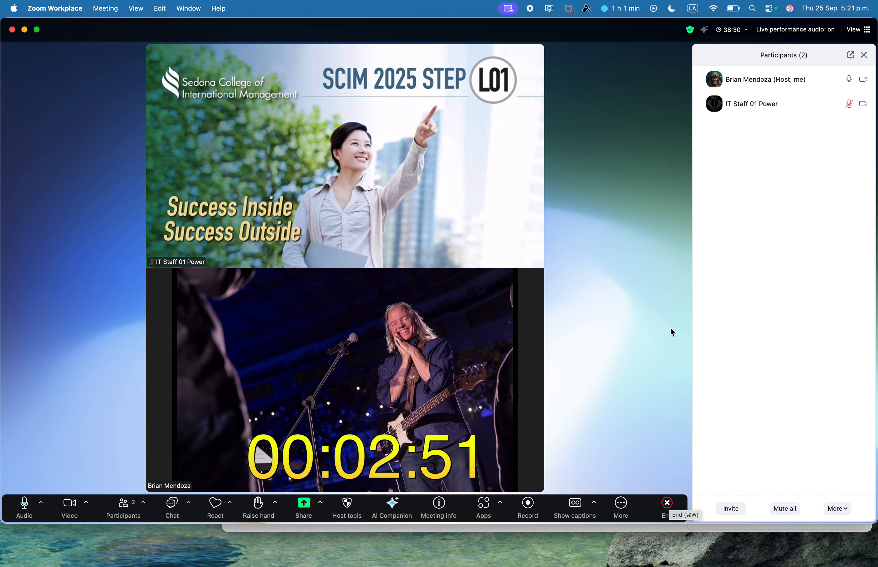
key(ctrl+Right)
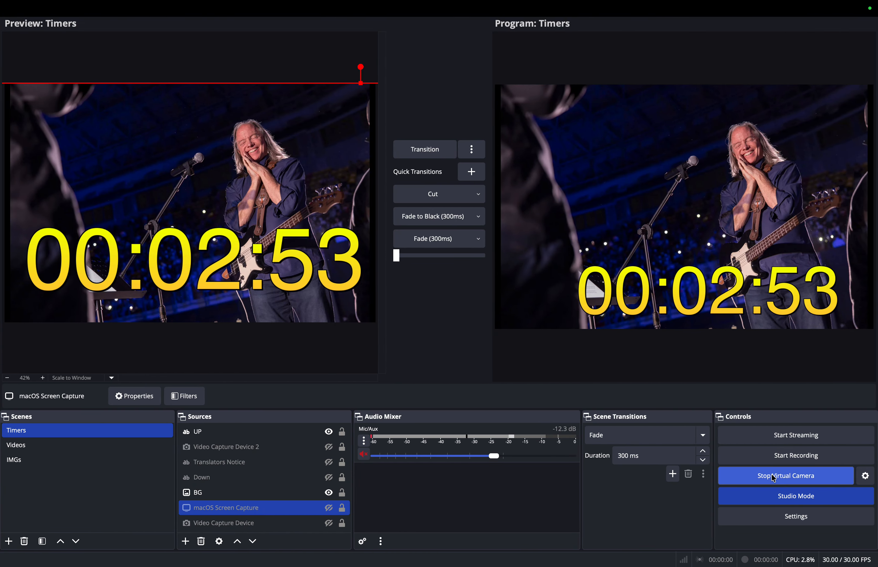
click(774, 479)
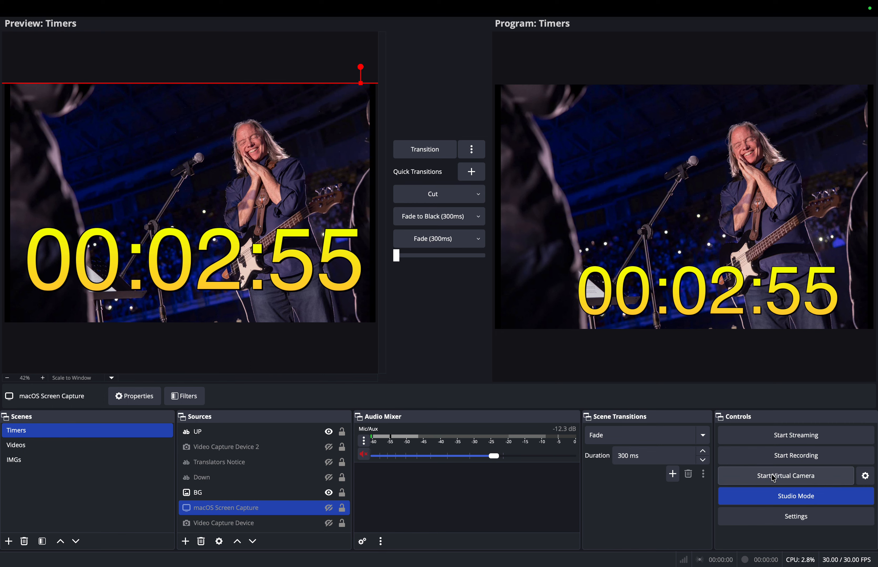
click(531, 12)
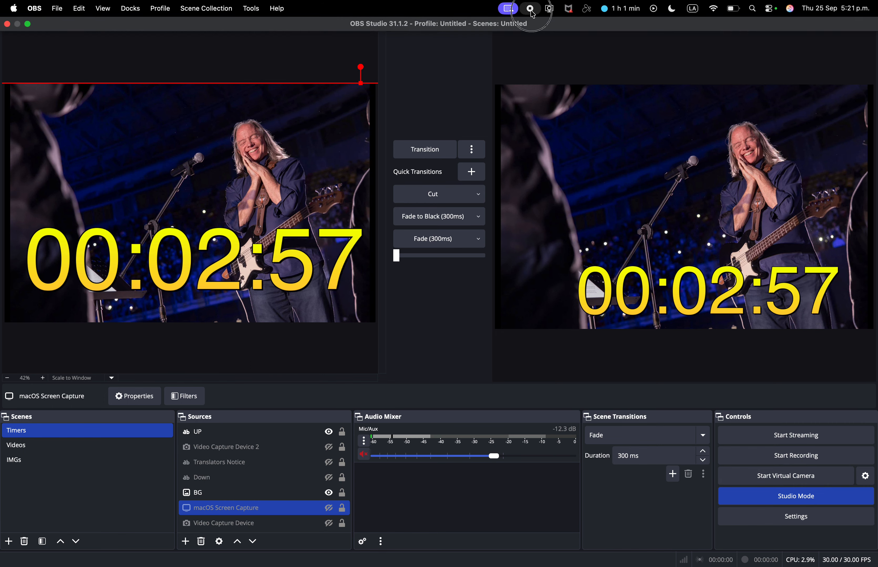